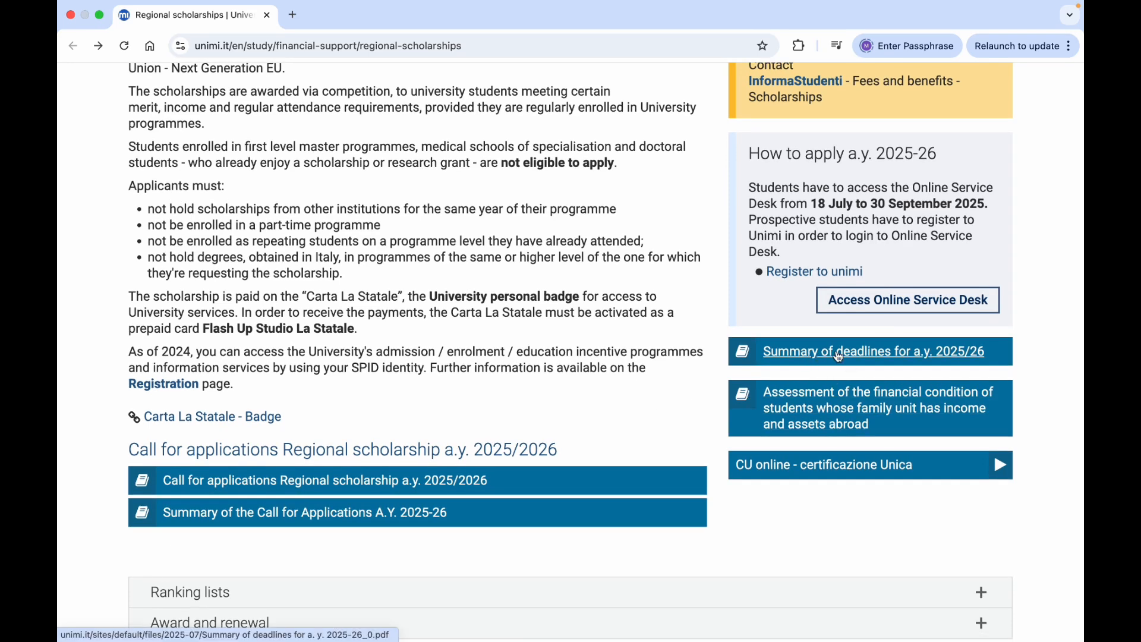
Check the Regional Scholarship row in the 2025/26 deadlines summary, then return to scholarships
left_click(806, 357)
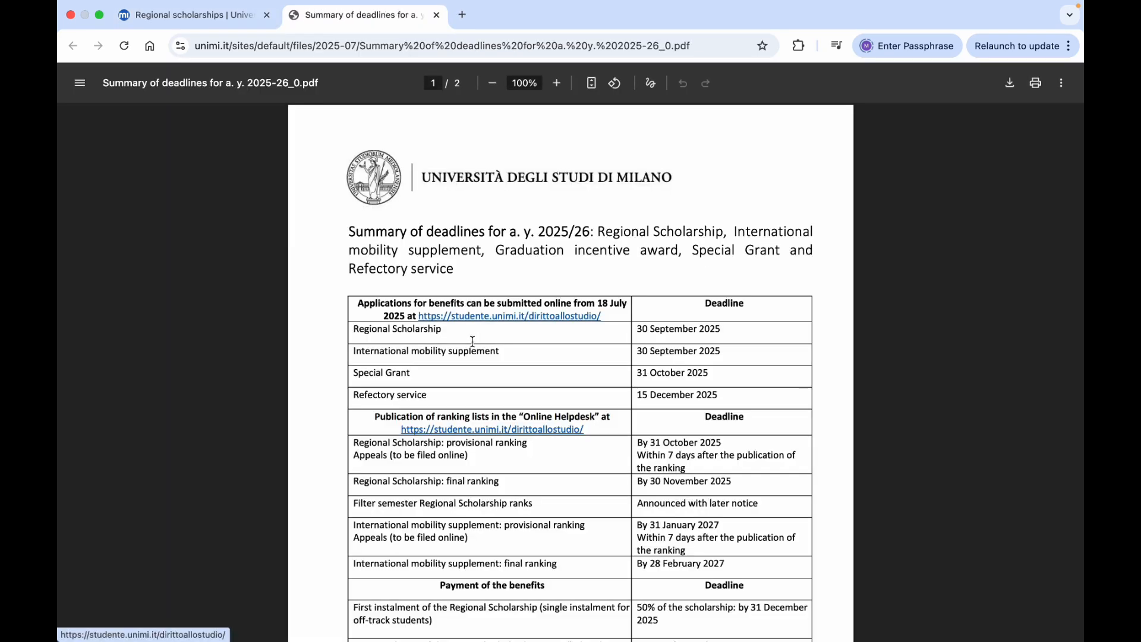
triple_click(643, 331)
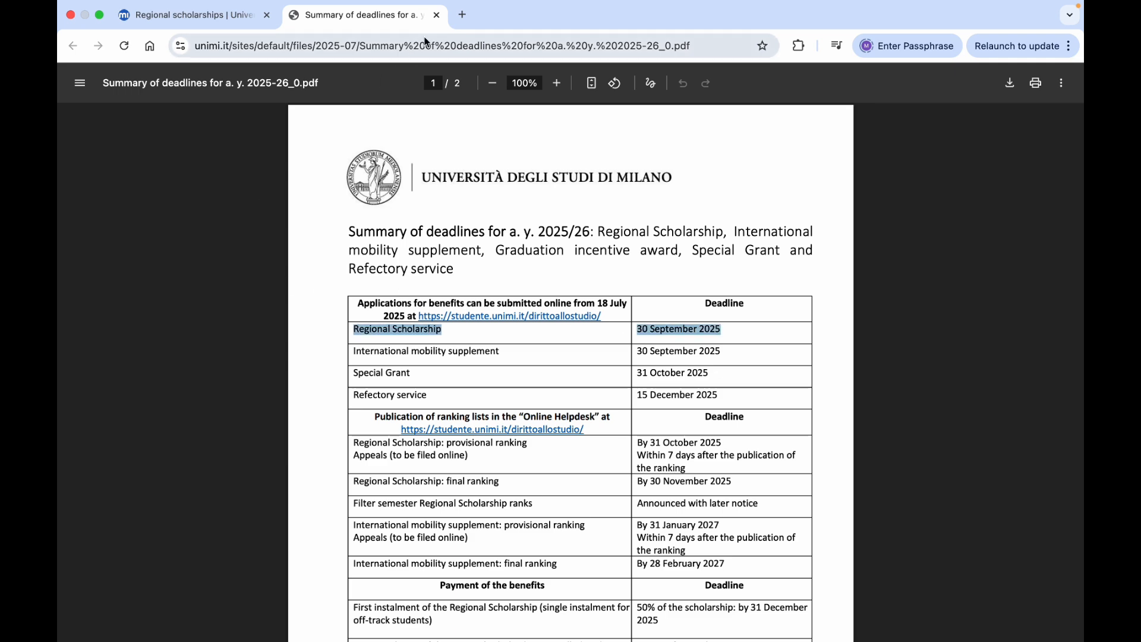
left_click(436, 15)
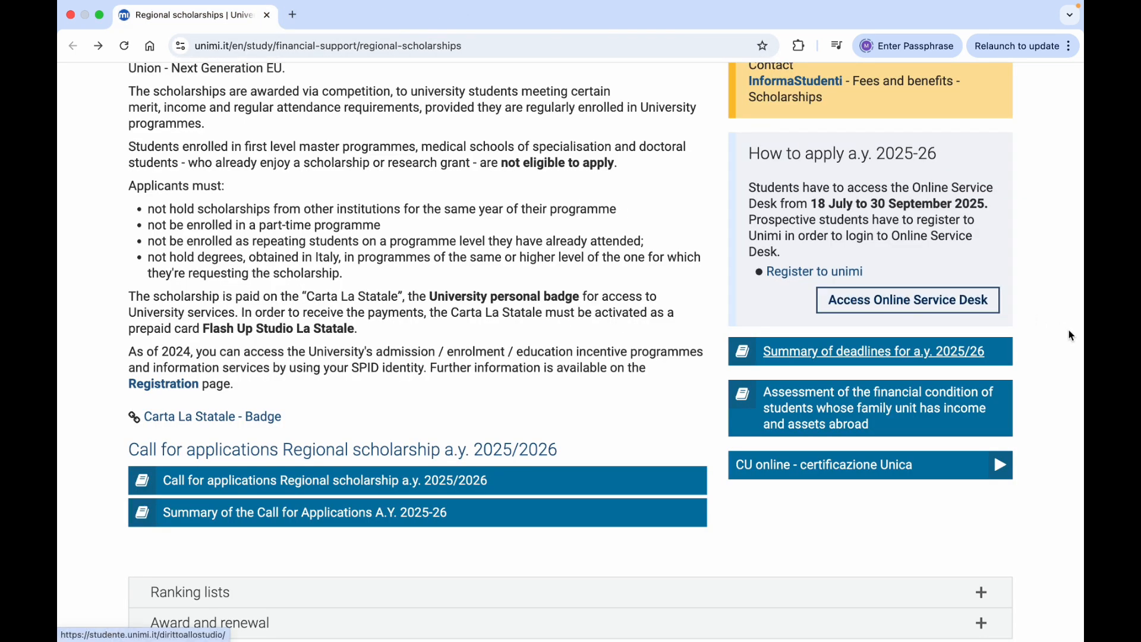
scroll(1071, 332, "up", 1)
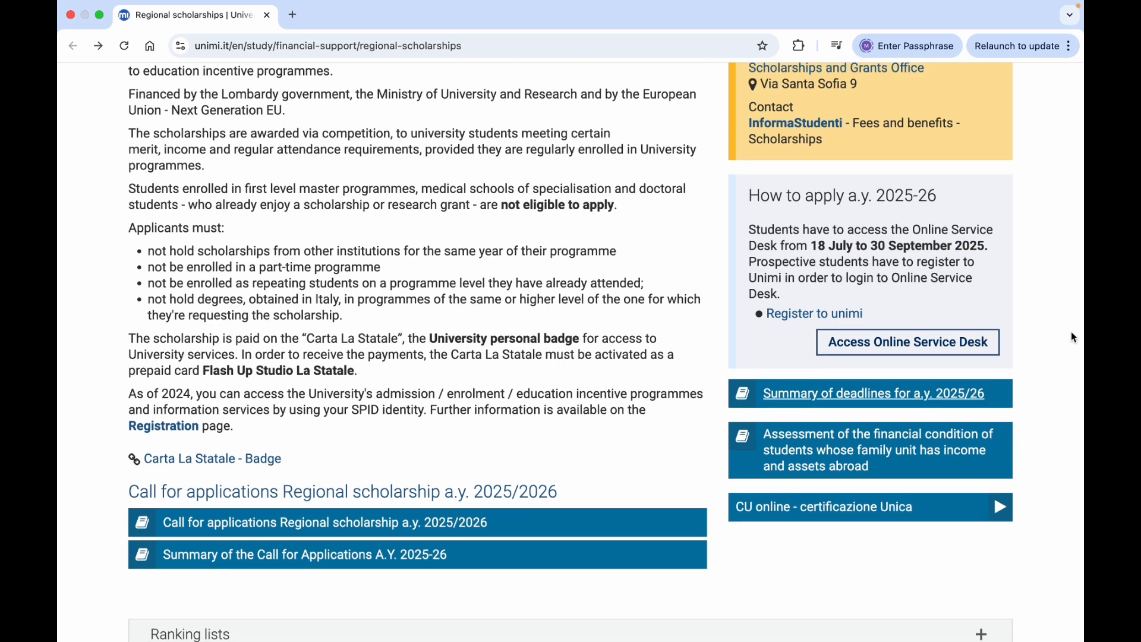
scroll(1061, 328, "up", 1)
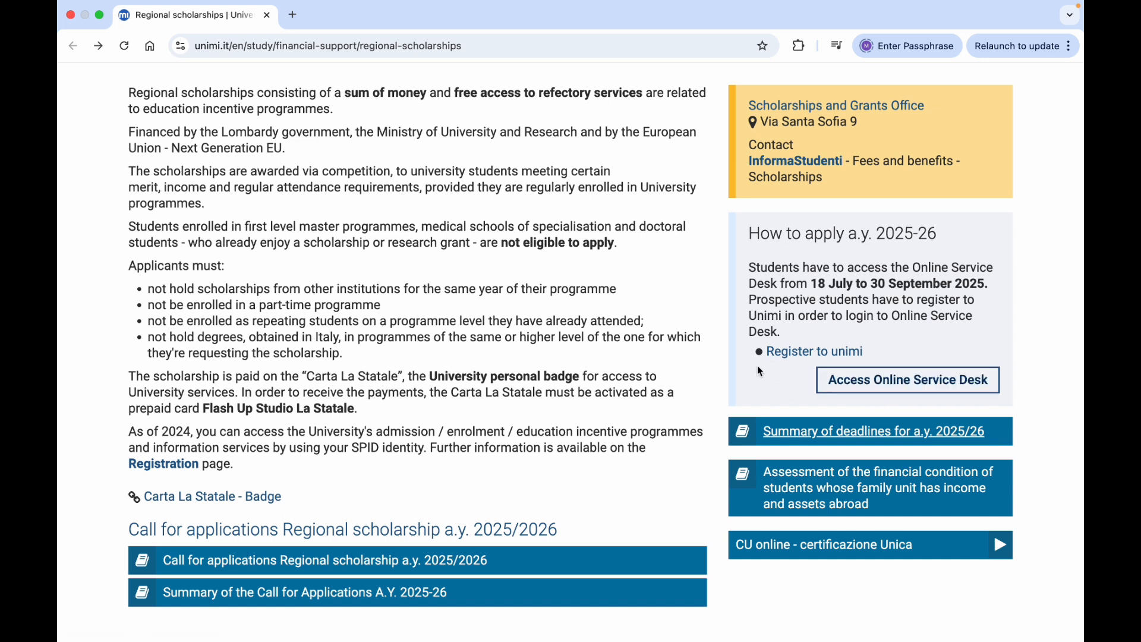
Open the Unimi account registration form and scroll down to the name fields
left_click(803, 355)
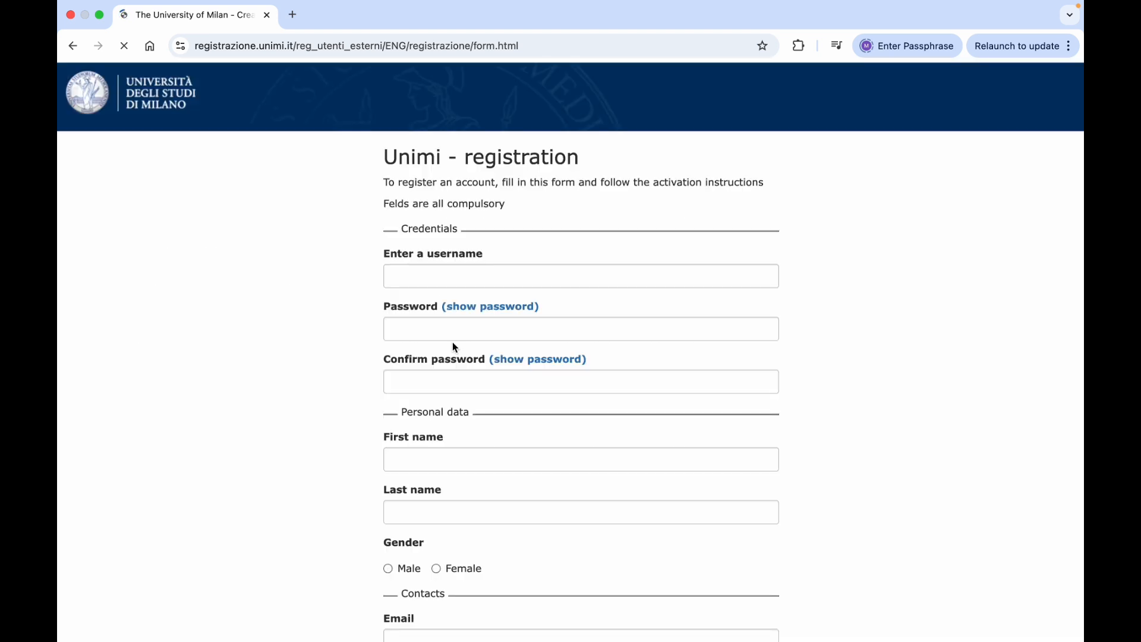
left_click(493, 282)
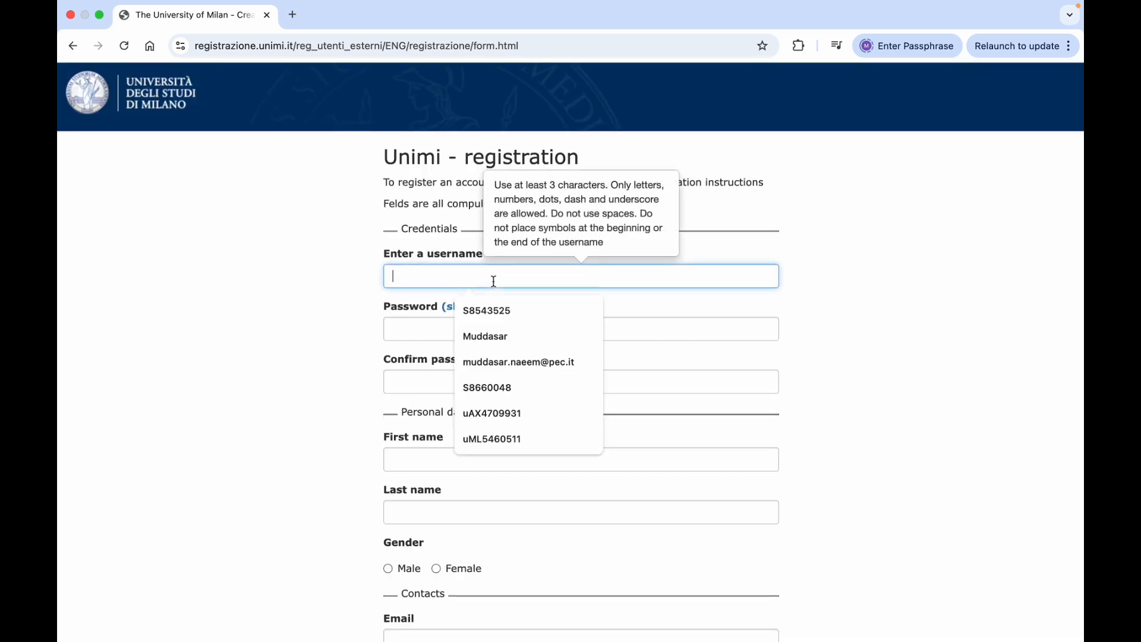
key("Tab")
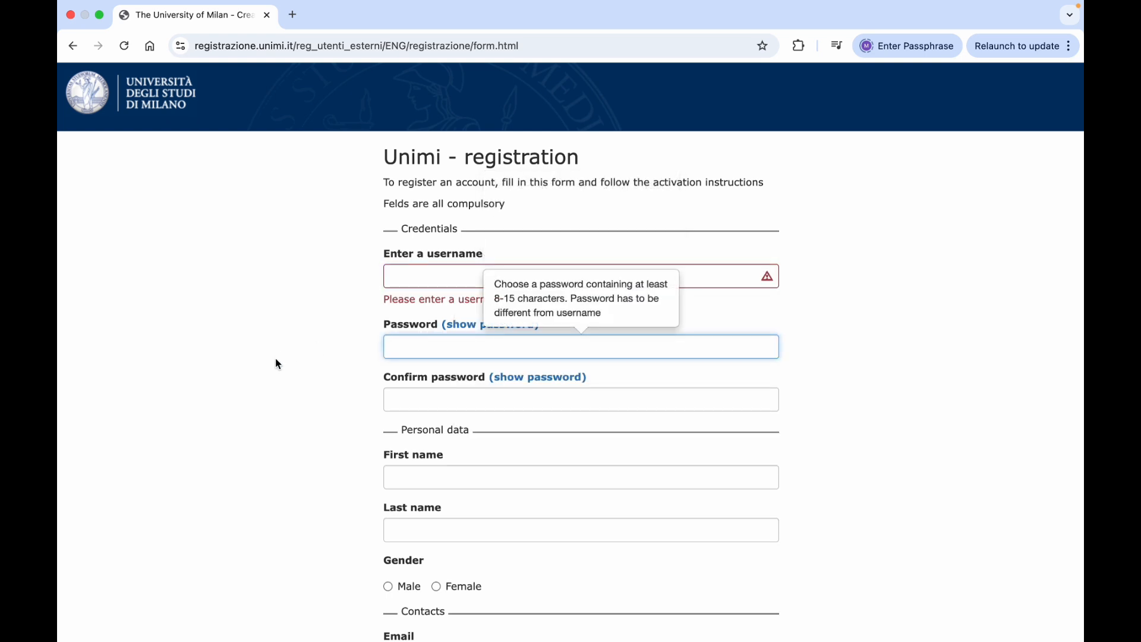
scroll(276, 359, "down", 3)
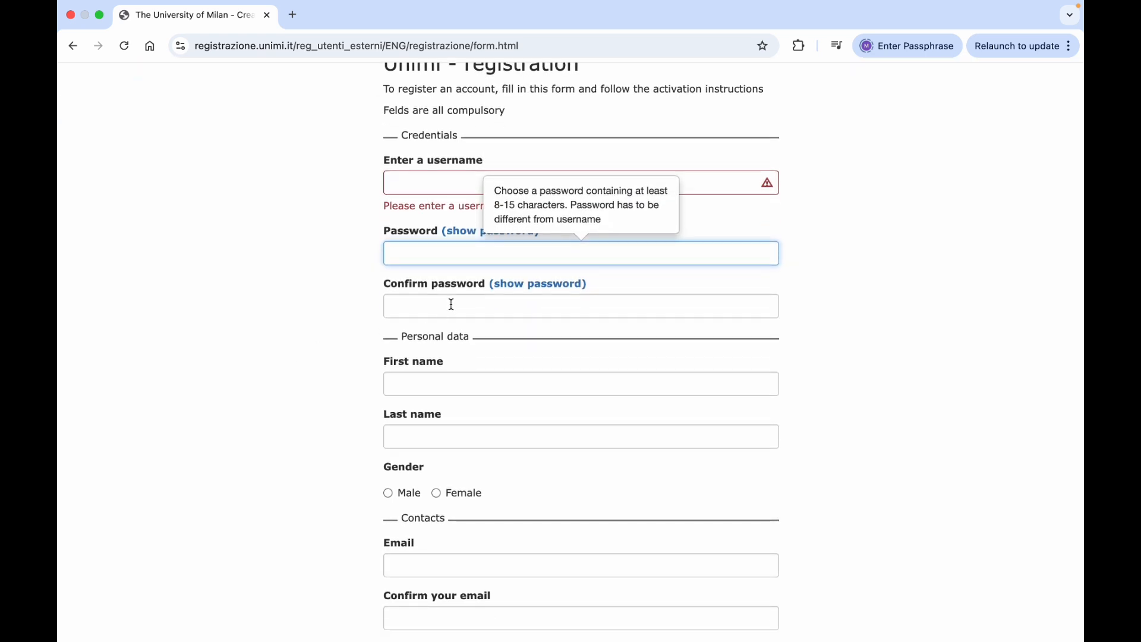
scroll(342, 355, "down", 3)
scroll(342, 355, "down", 1)
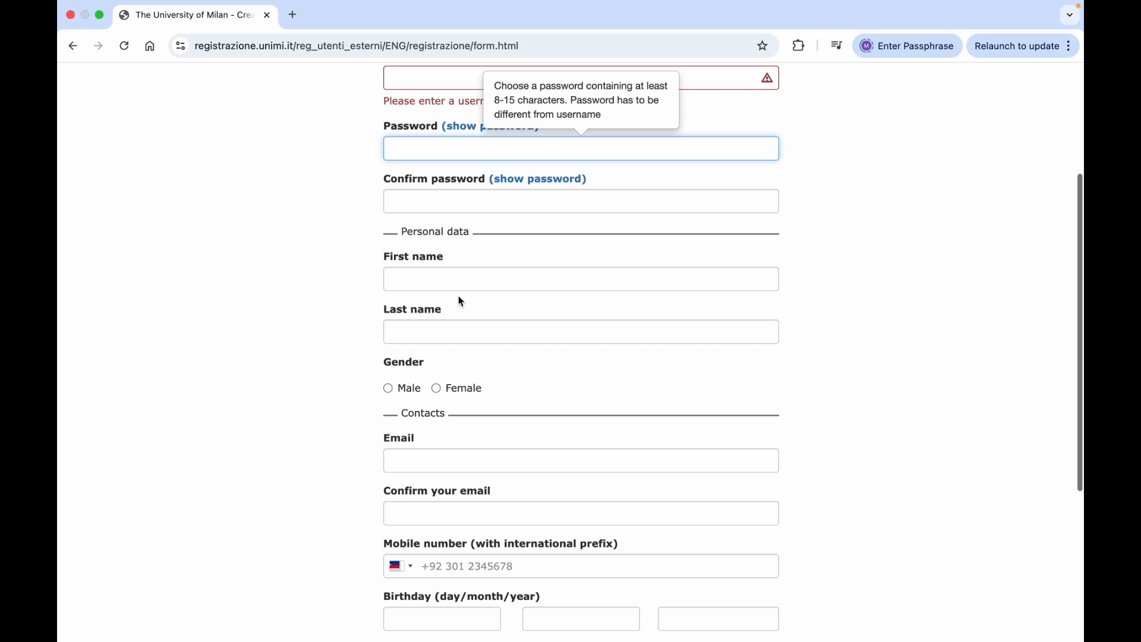
Enter placeholder first and last names and choose Male as gender
left_click(468, 282)
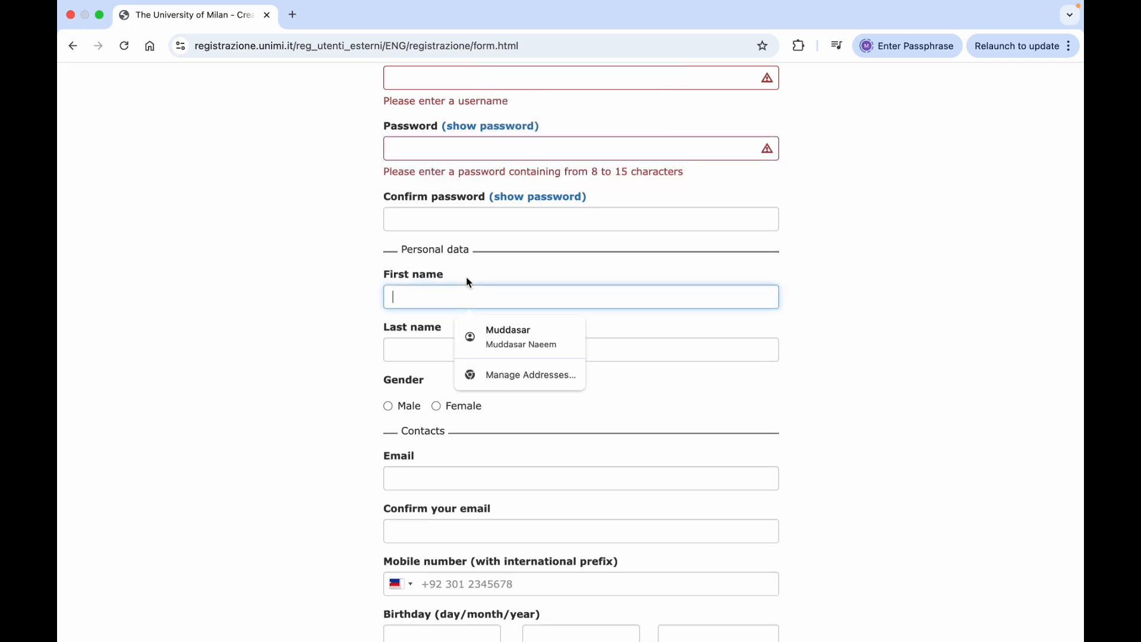
type("first ")
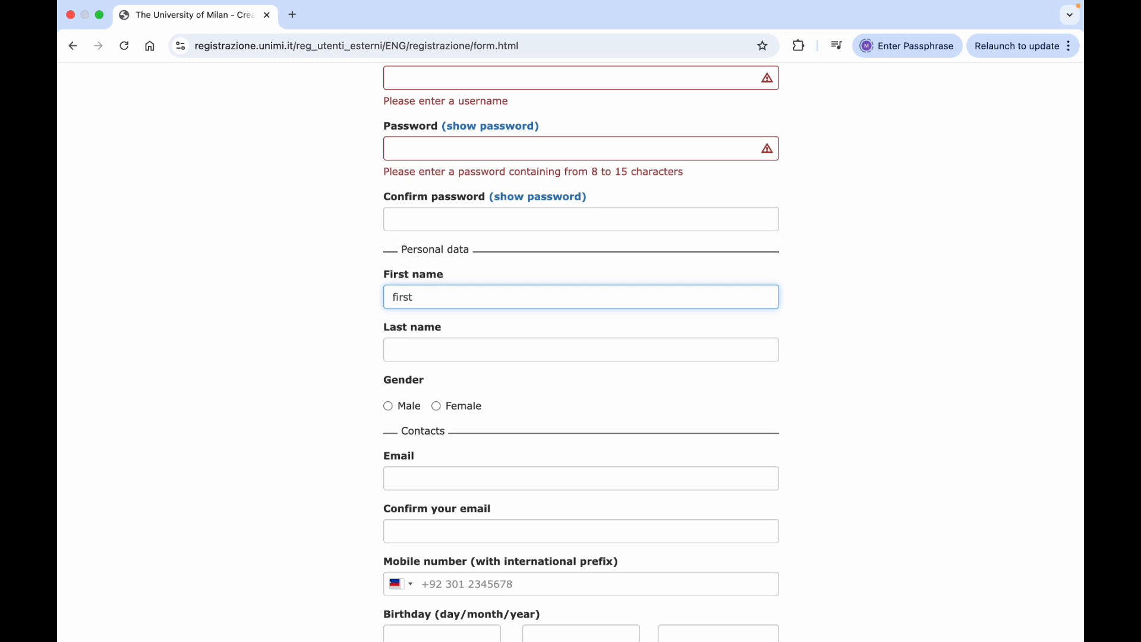
type("name")
left_click(419, 348)
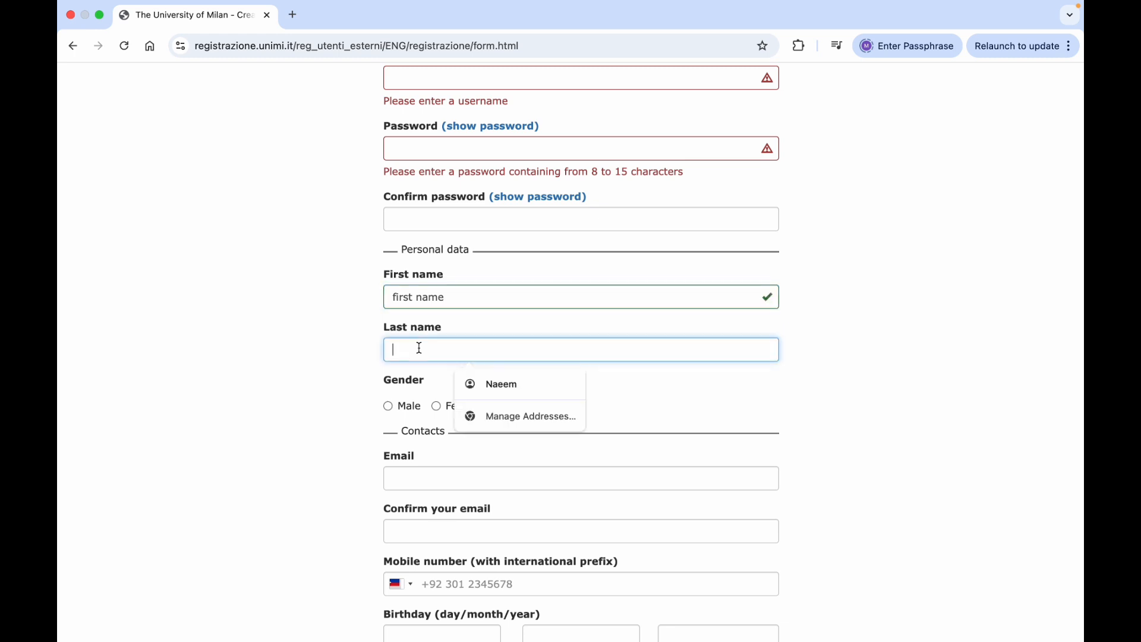
type("last name")
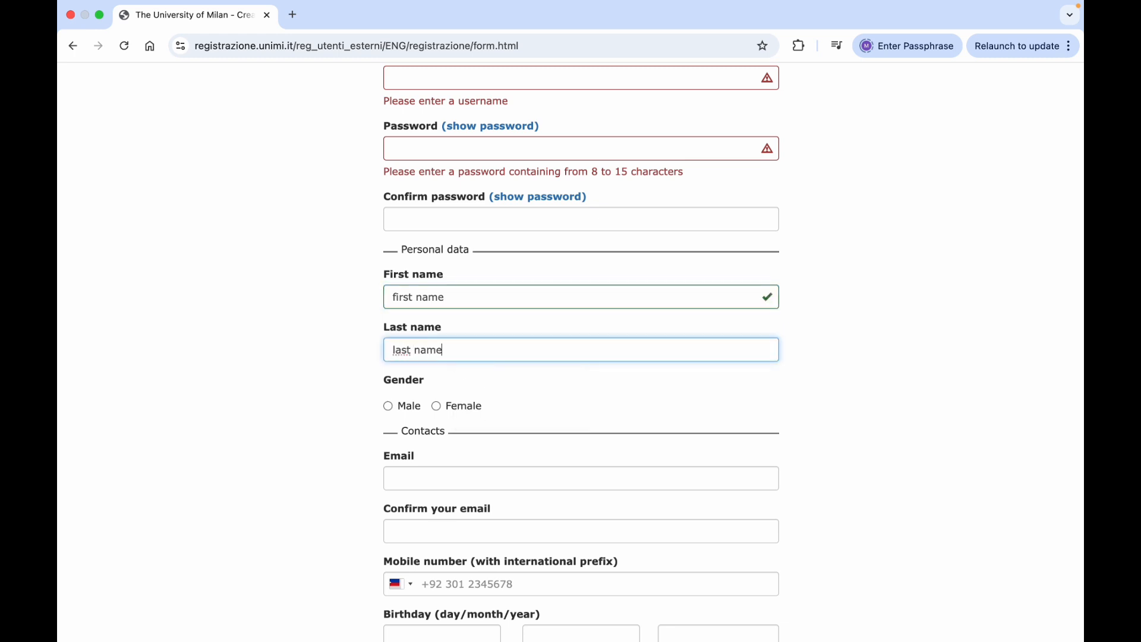
scroll(542, 410, "down", 3)
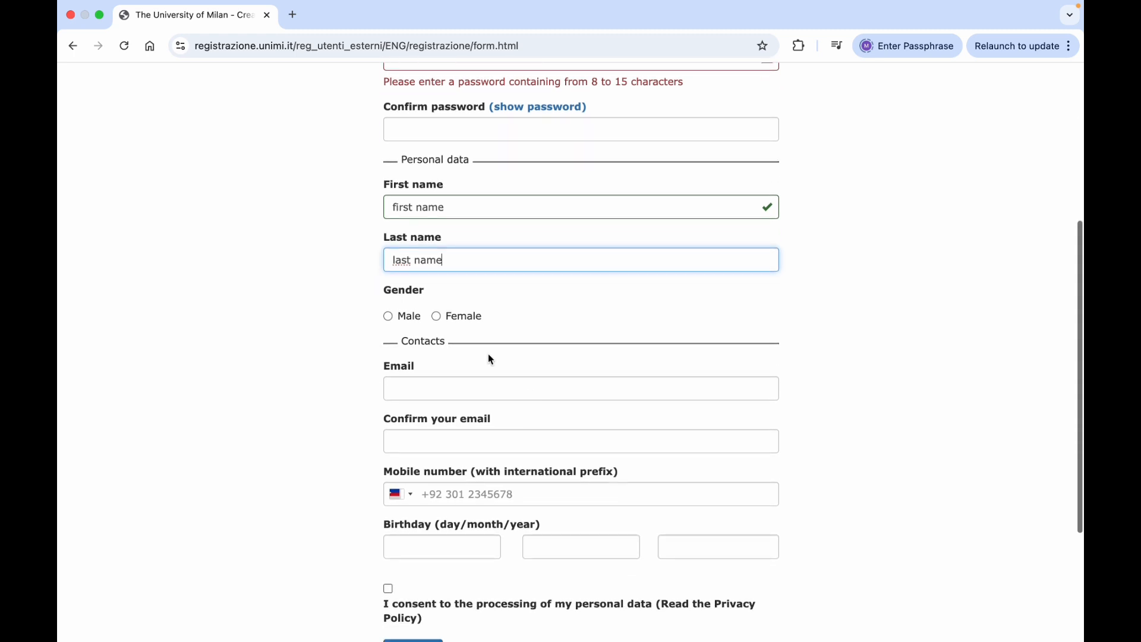
left_click(390, 317)
left_click(436, 317)
left_click(388, 316)
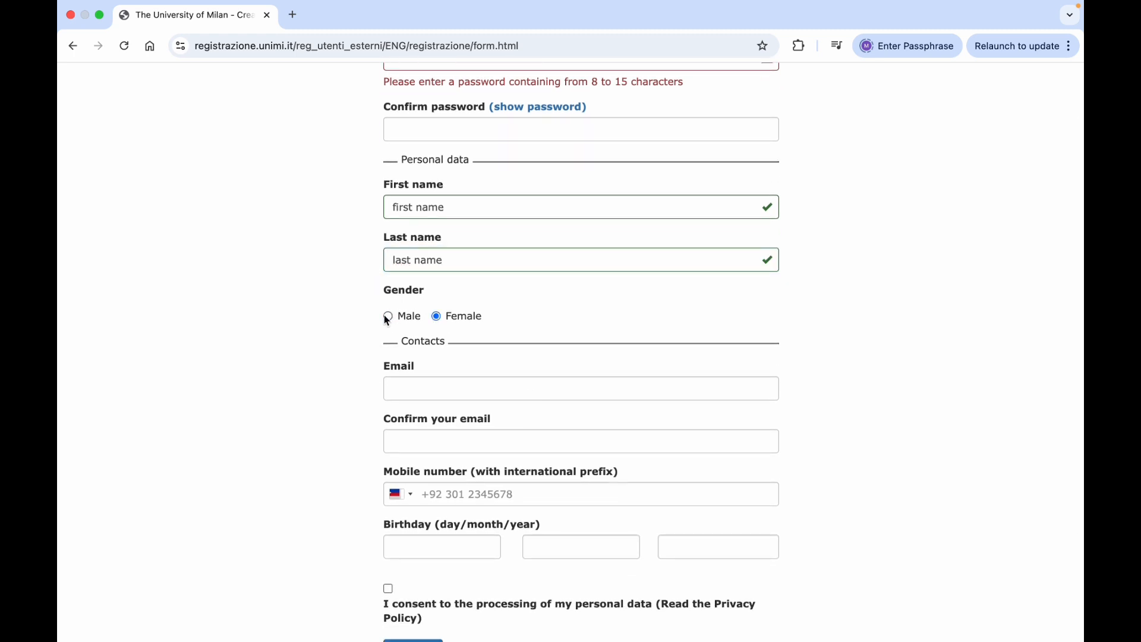
scroll(606, 357, "down", 3)
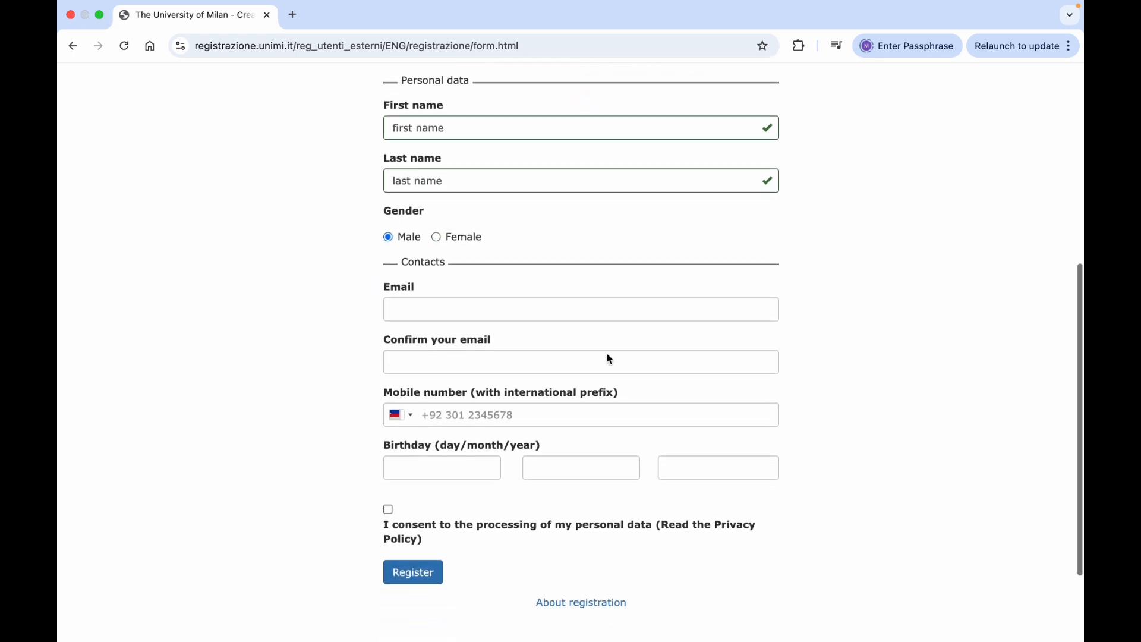
Paste the applicant's e-mail into both Email and Confirm email
left_click(467, 293)
key("super+v")
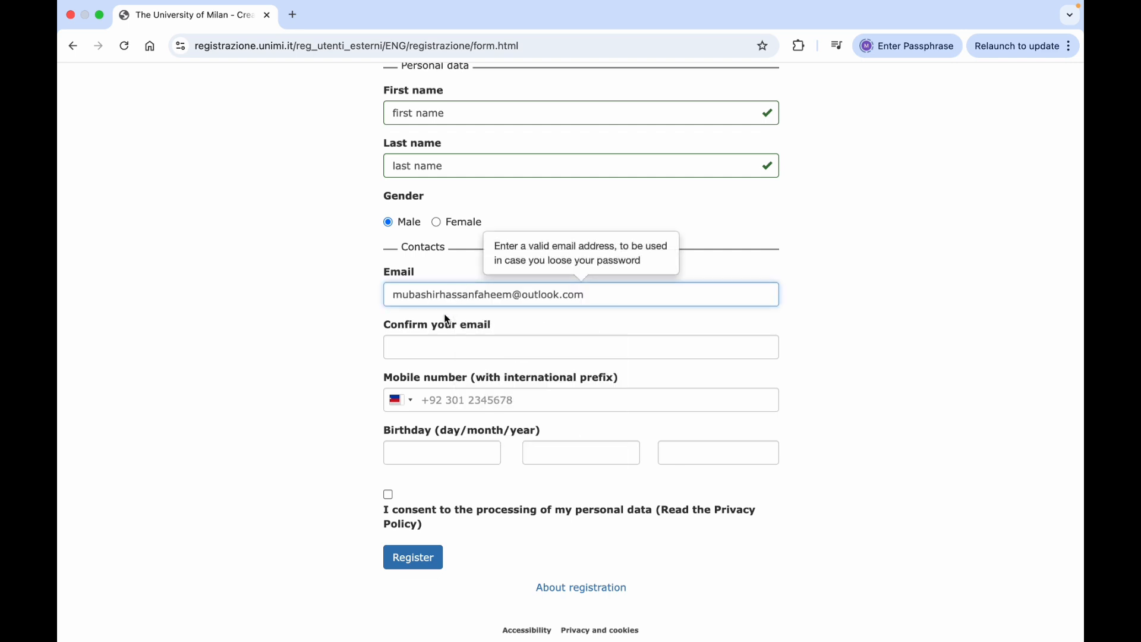
left_click(430, 343)
key("super+v")
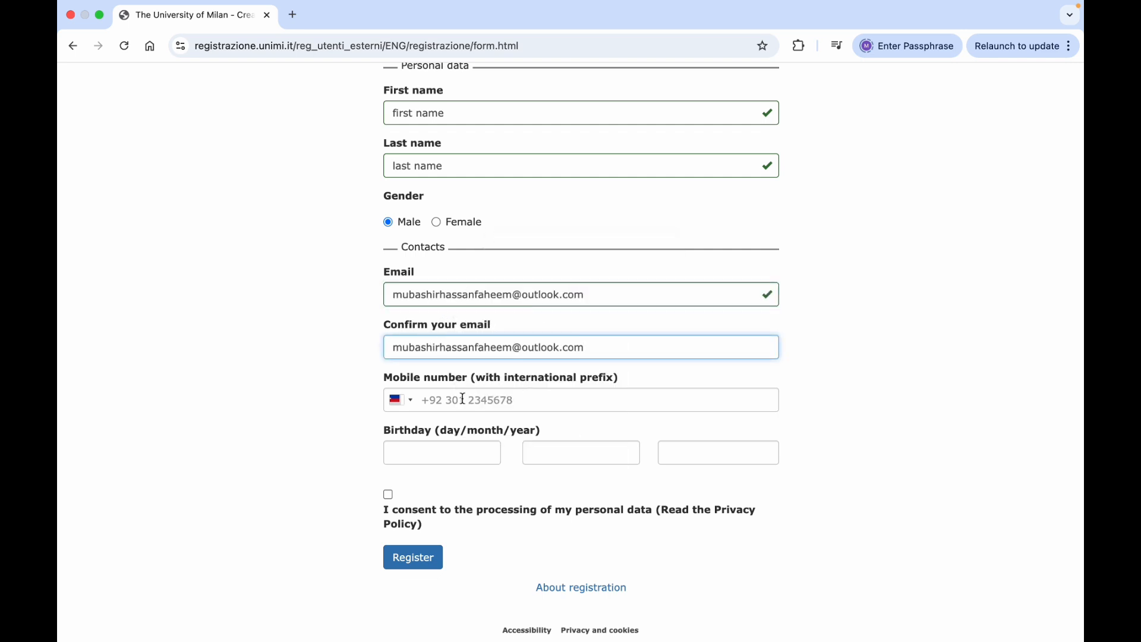
Choose Pakistan's +92 dialling code and enter the mobile number
left_click(411, 408)
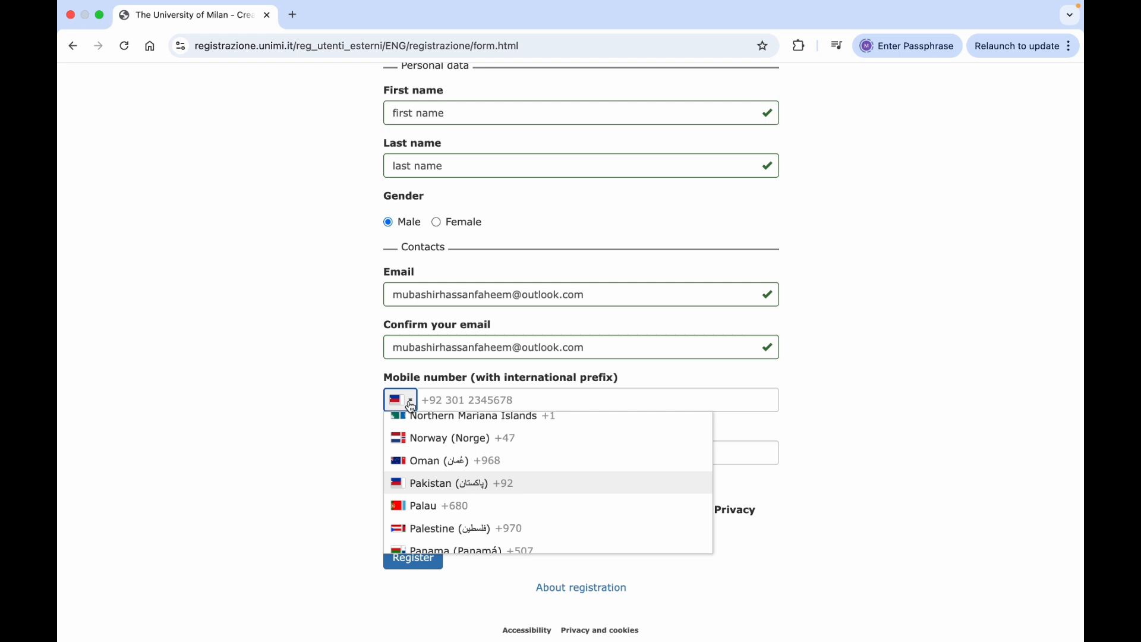
key("Down")
key("Down")
key("Down")
key("Down")
key("Down")
key("Down")
key("Down")
key("Down")
key("Down")
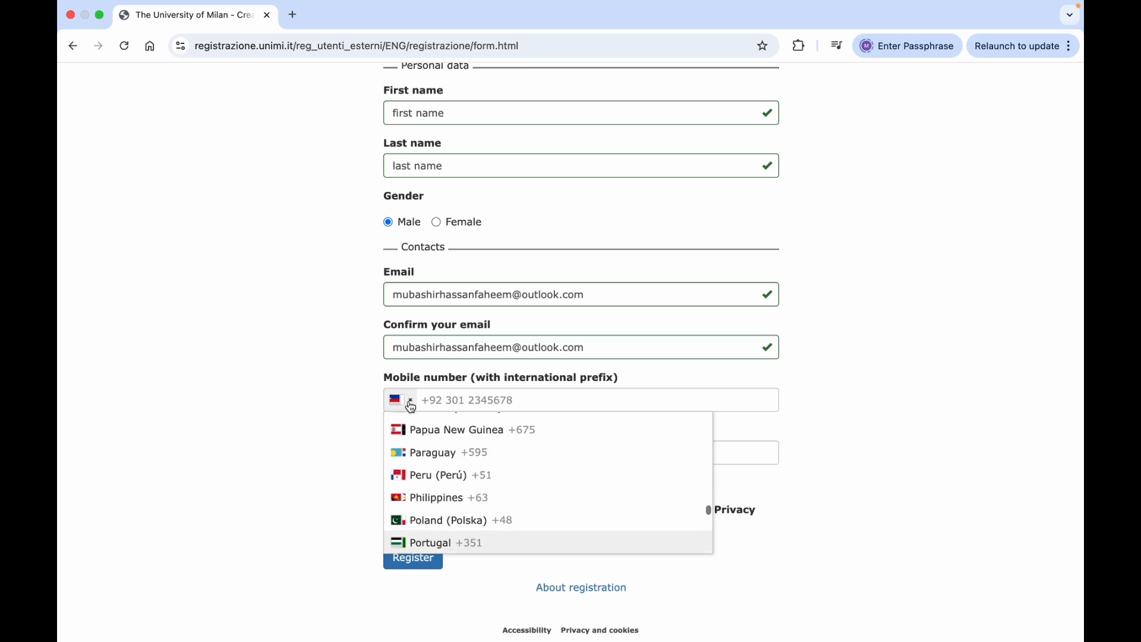
key("Down")
key("Down")
key("Down")
key("Down")
key("Down")
key("Up")
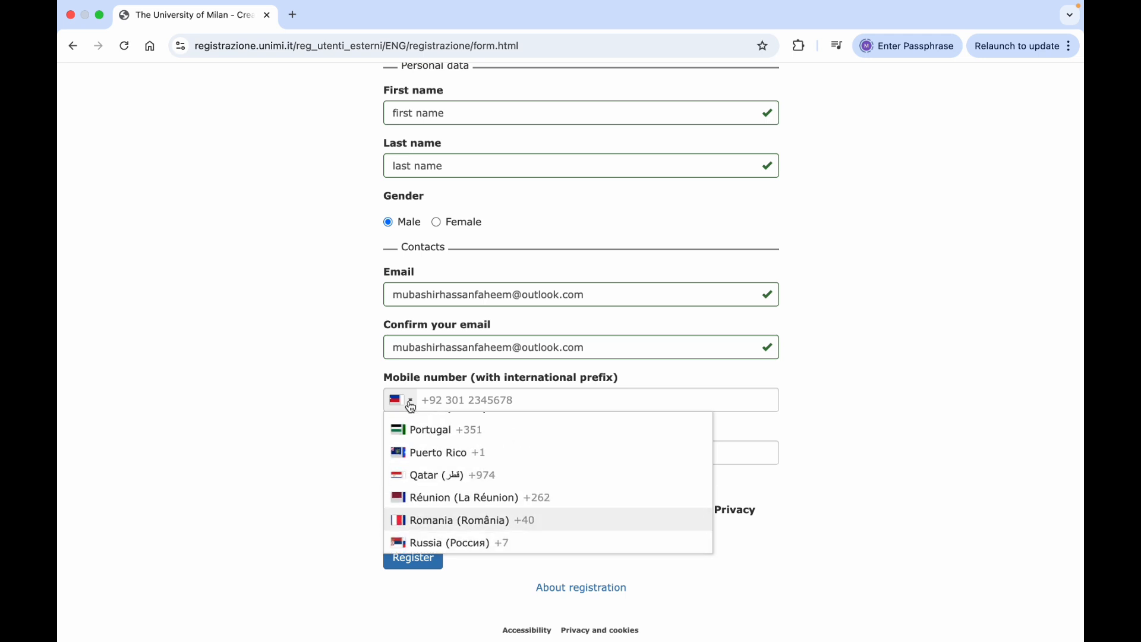
key("Up")
key("Up")
key("Up")
key("Up")
key("Up")
key("Up")
key("Up")
key("Up")
key("Up")
key("Up")
key("Up")
key("Up")
key("Up")
key("Up")
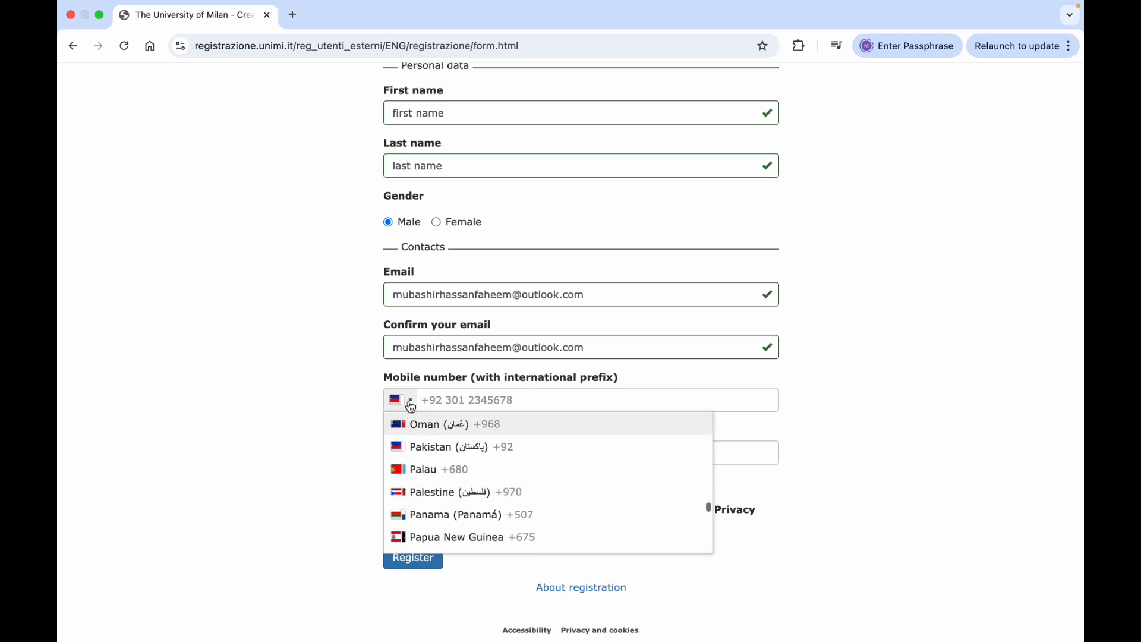
left_click(437, 447)
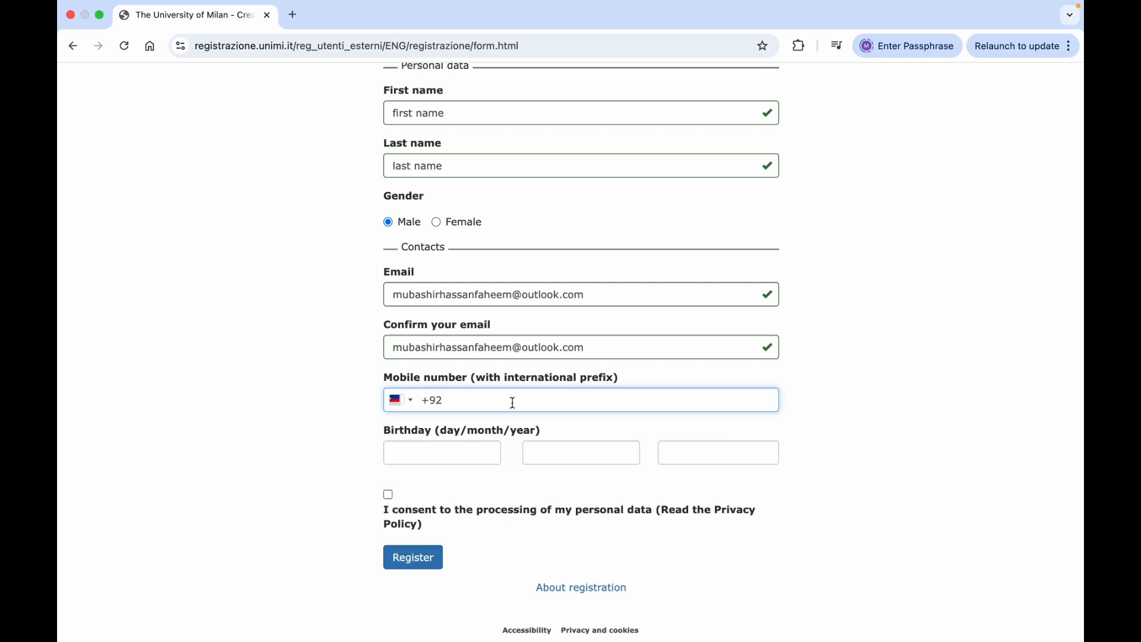
Set the birthday to 20 / 01 / 2000
left_click(459, 450)
type("20")
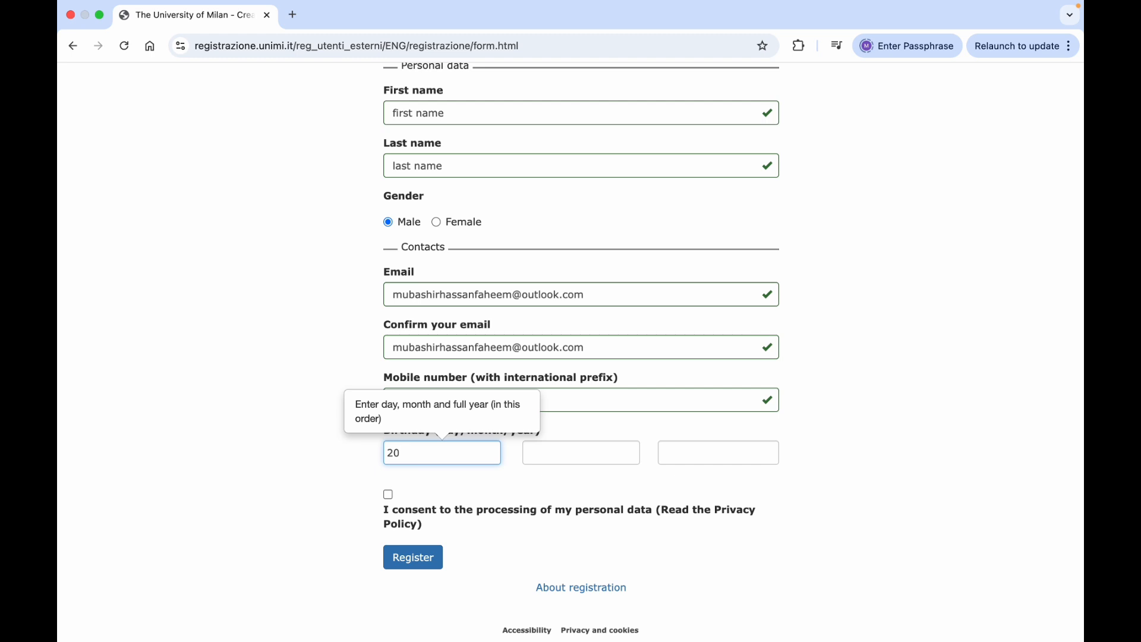
key("Tab")
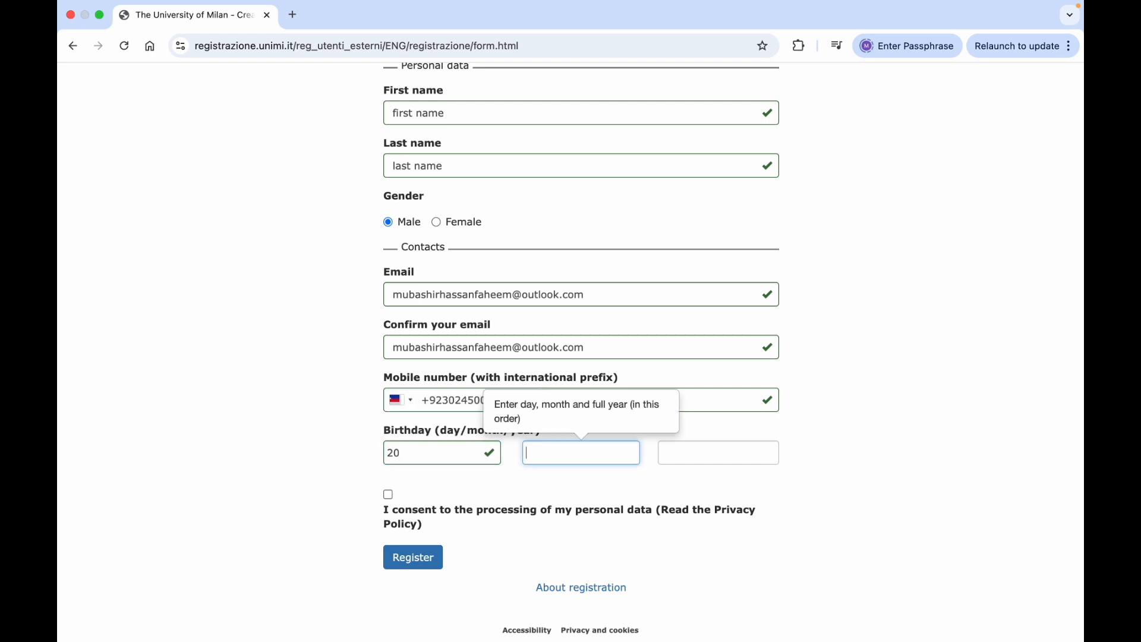
type("01")
key("Tab")
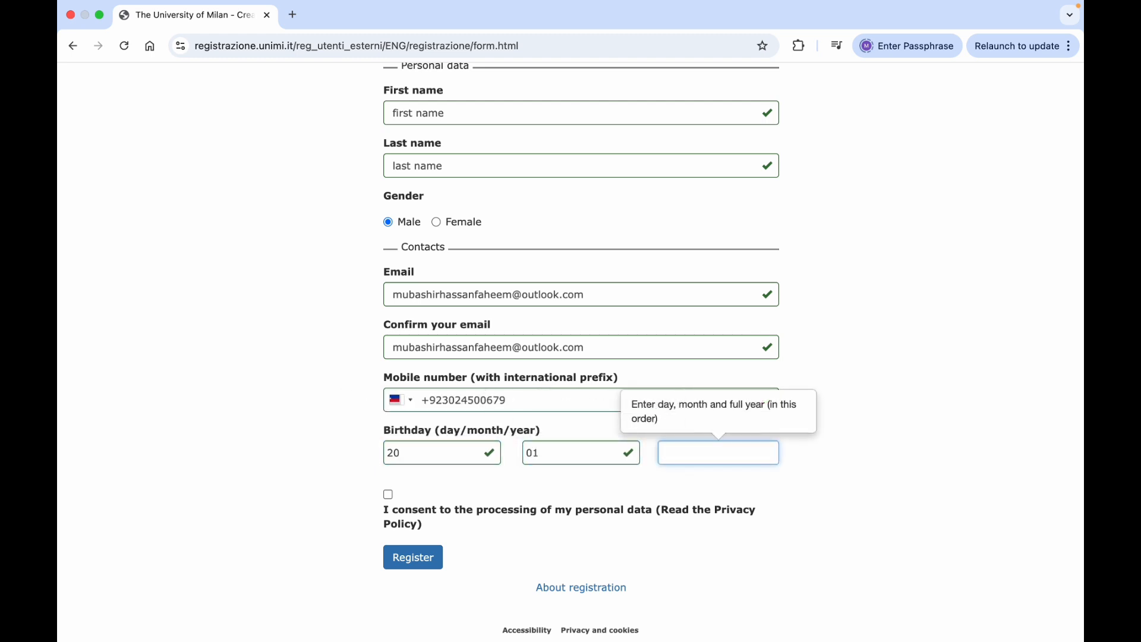
type("2000")
Give consent to personal data processing and enter a username
left_click(388, 496)
scroll(847, 491, "up", 4)
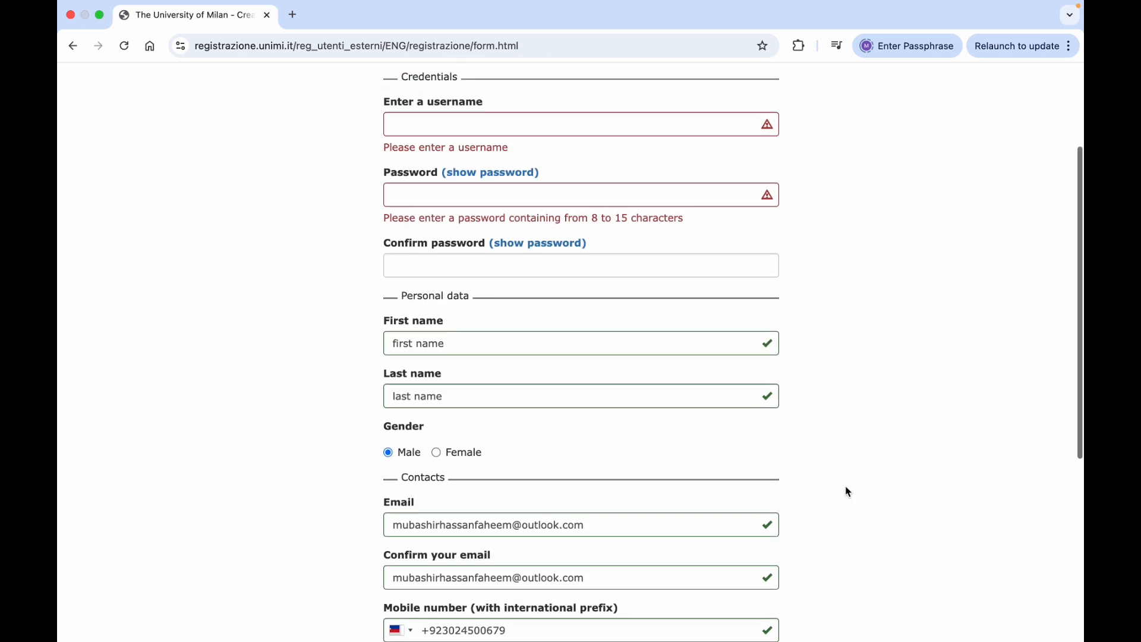
scroll(491, 314, "up", 2)
left_click(428, 206)
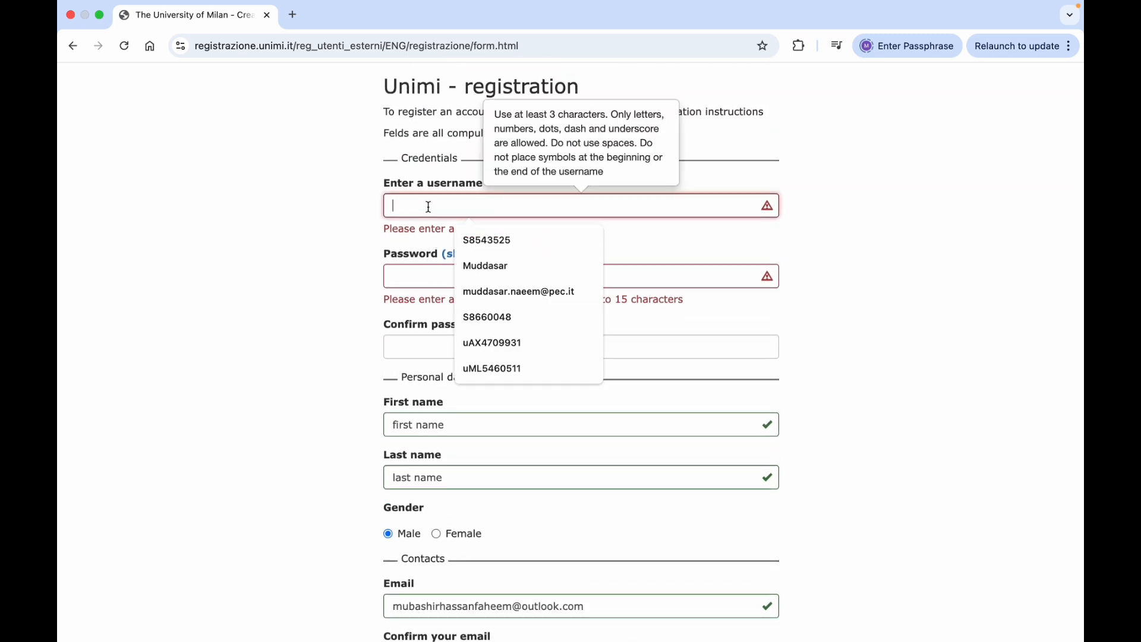
type("gue")
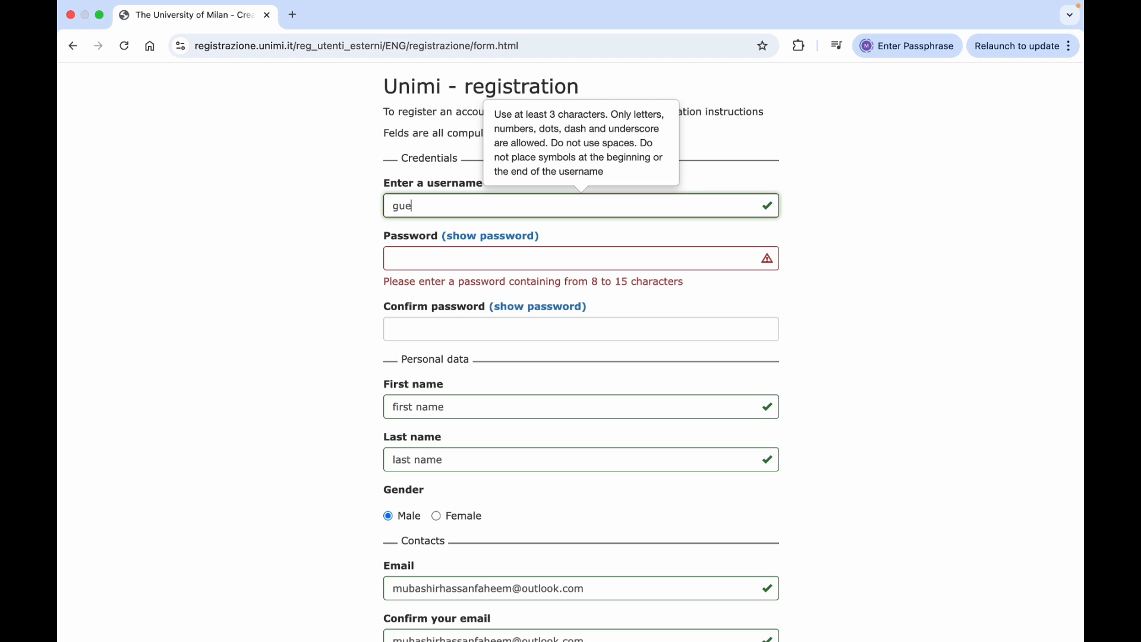
type("stuser")
Enter an 8–15 character password and move on to its confirmation
left_click(412, 258)
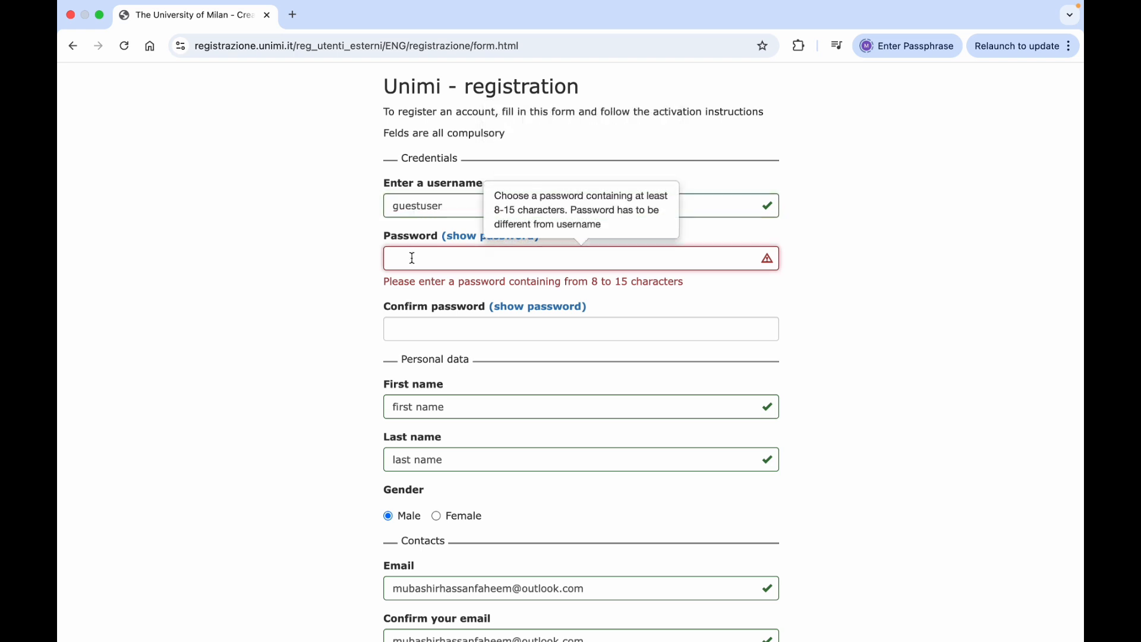
type("••")
key("BackSpace")
key("BackSpace")
type("••••••••••")
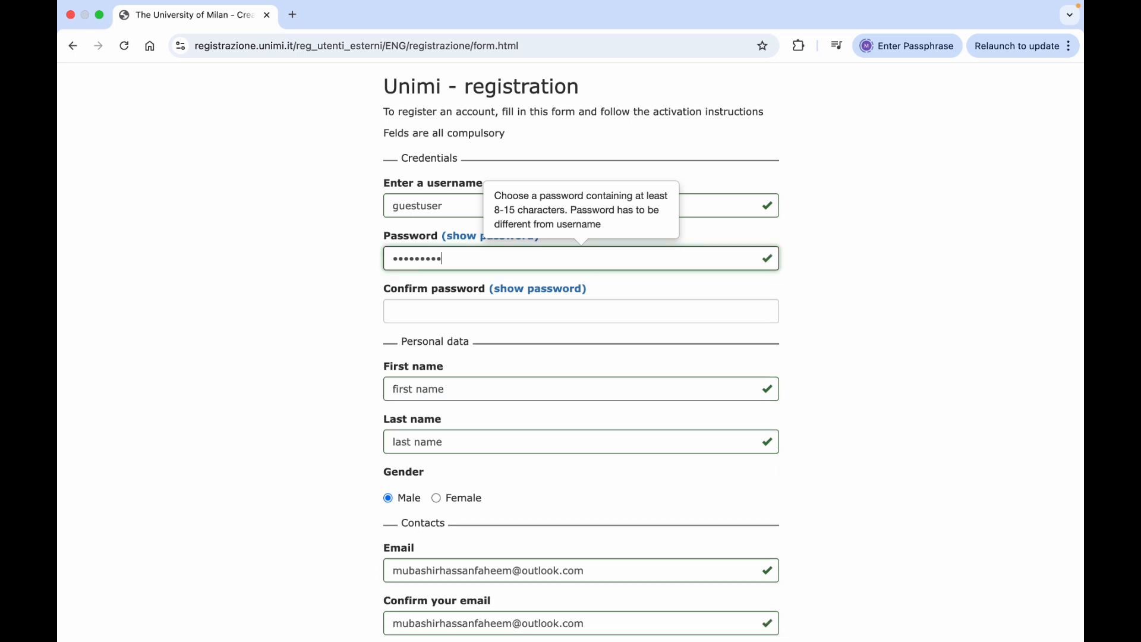
left_click(422, 311)
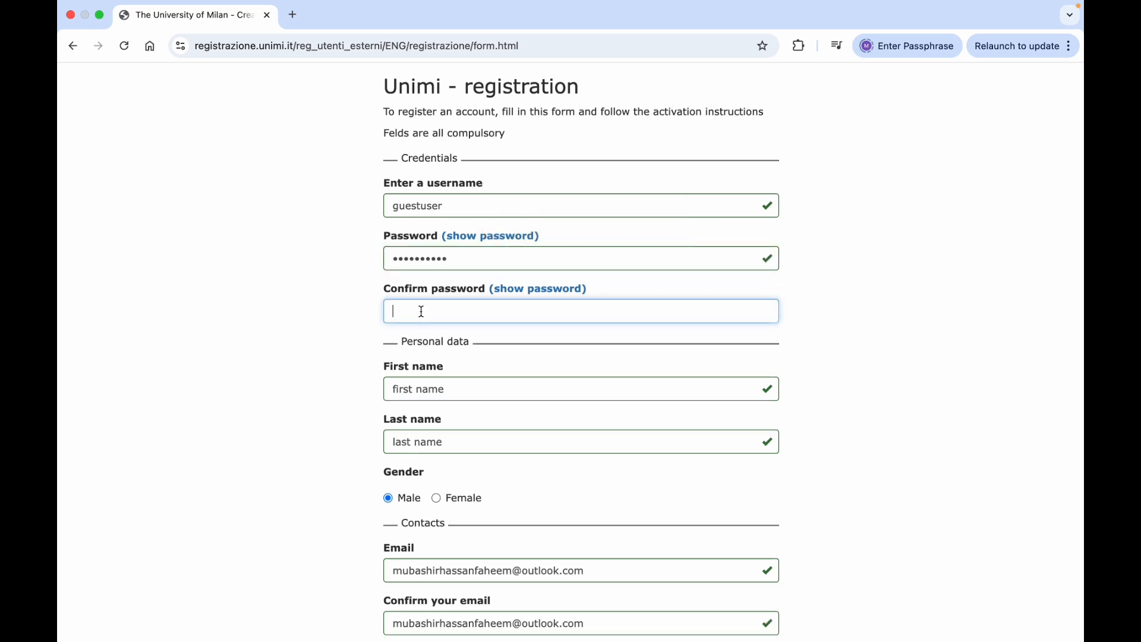
type("•••••••")
scroll(818, 367, "down", 6)
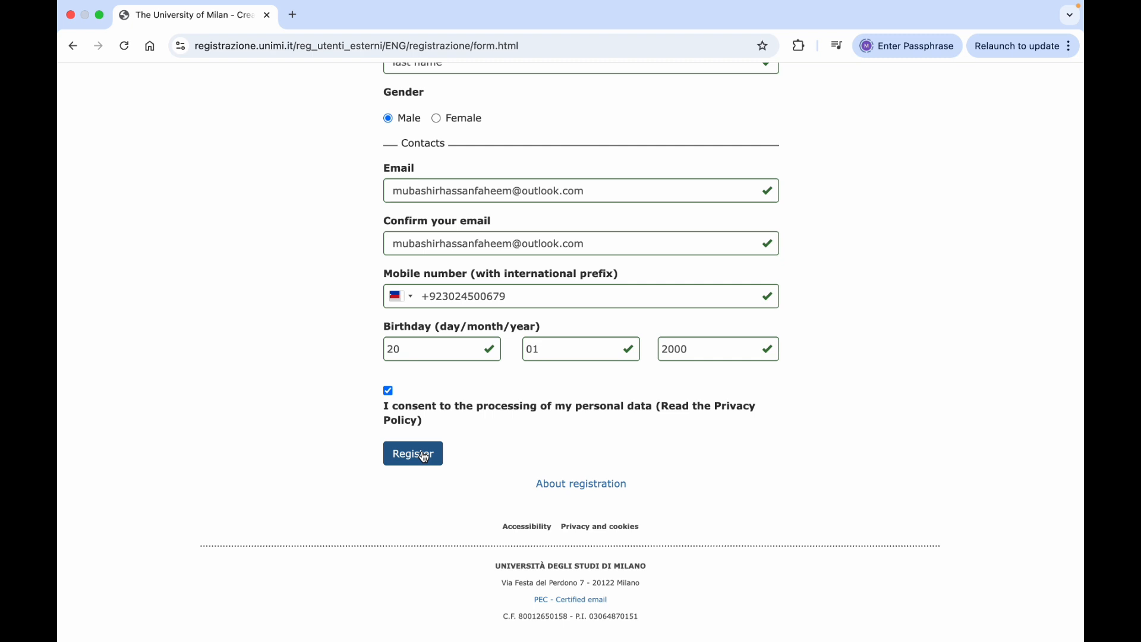
Submit the registration, then scroll down the Regional scholarships page to How to apply
left_click(415, 454)
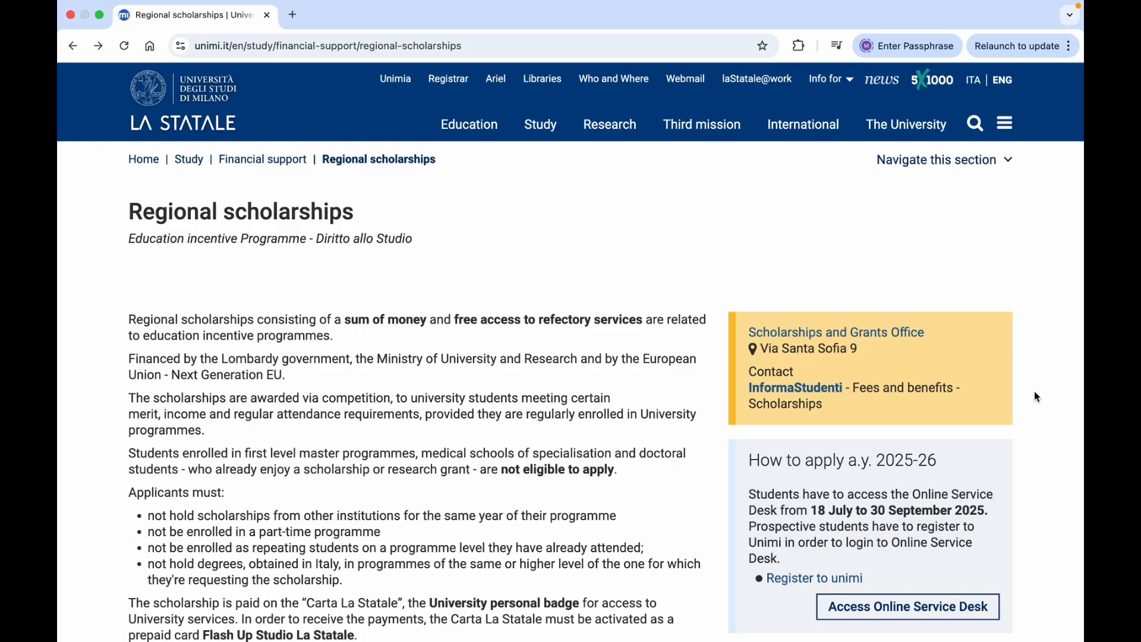
scroll(1034, 397, "down", 3)
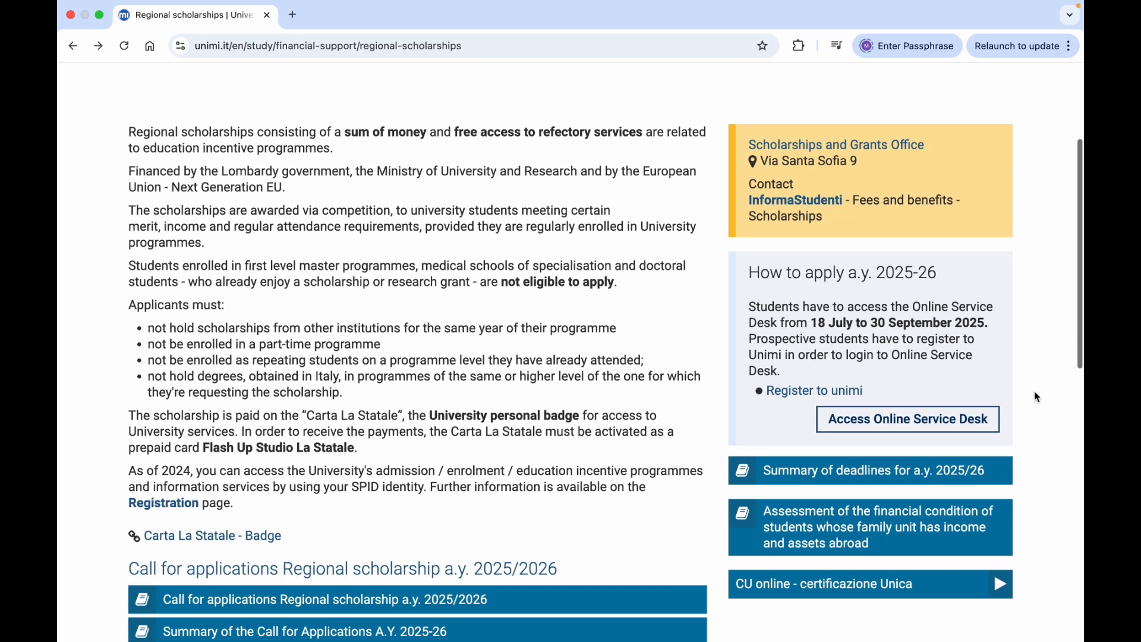
scroll(1035, 392, "down", 2)
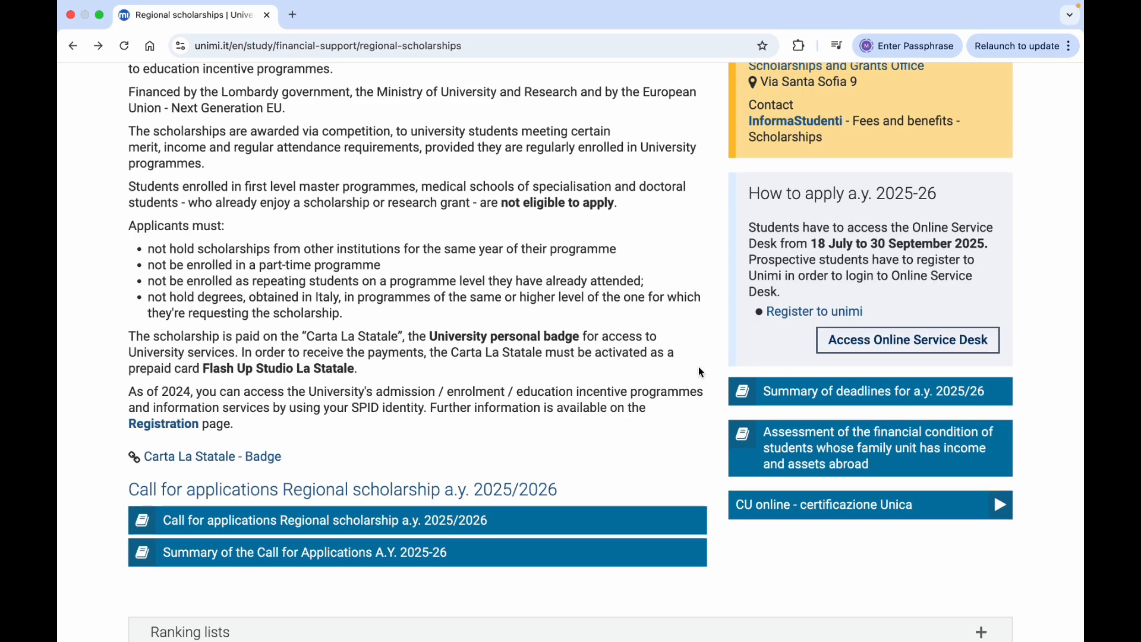
Open the Online Service Desk and start a new request for benefits
scroll(687, 445, "up", 4)
scroll(687, 446, "down", 3)
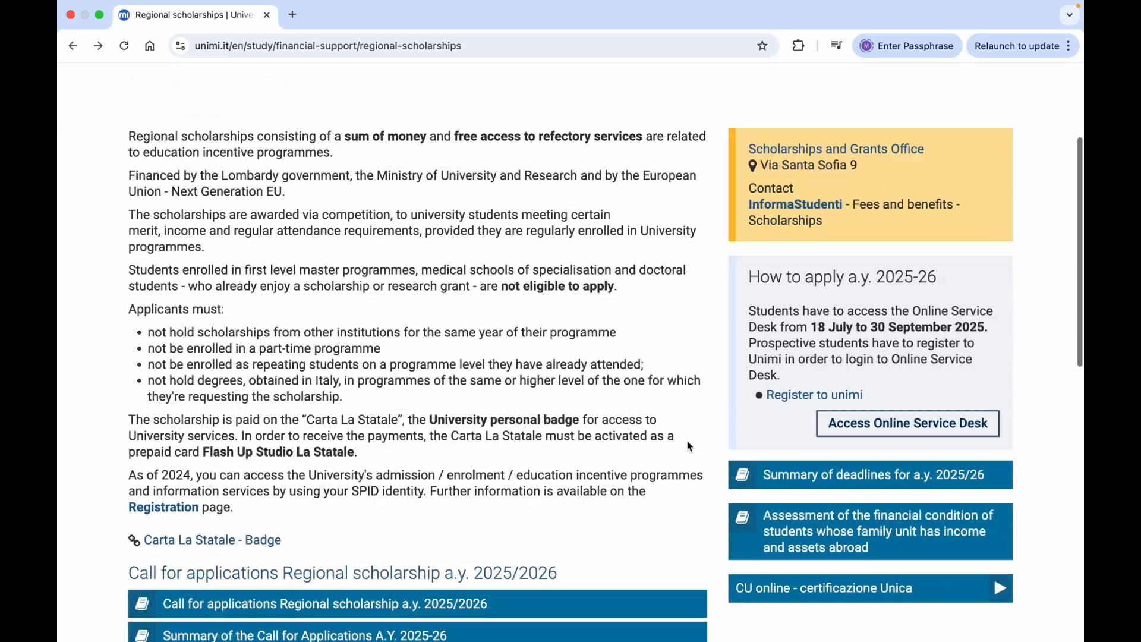
scroll(687, 445, "down", 1)
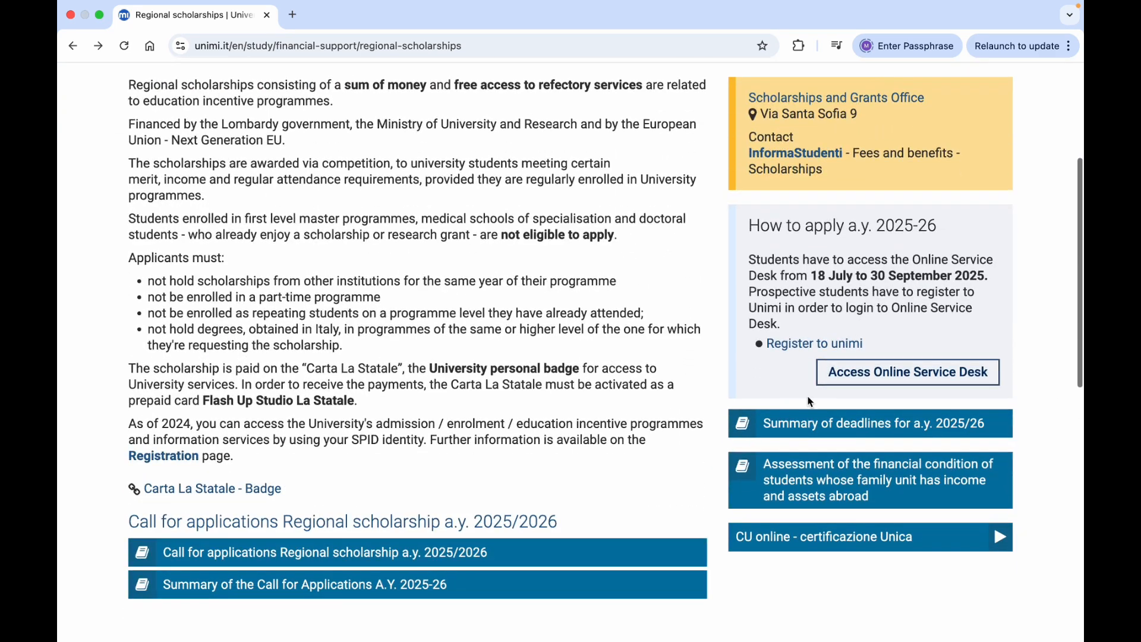
left_click(873, 373)
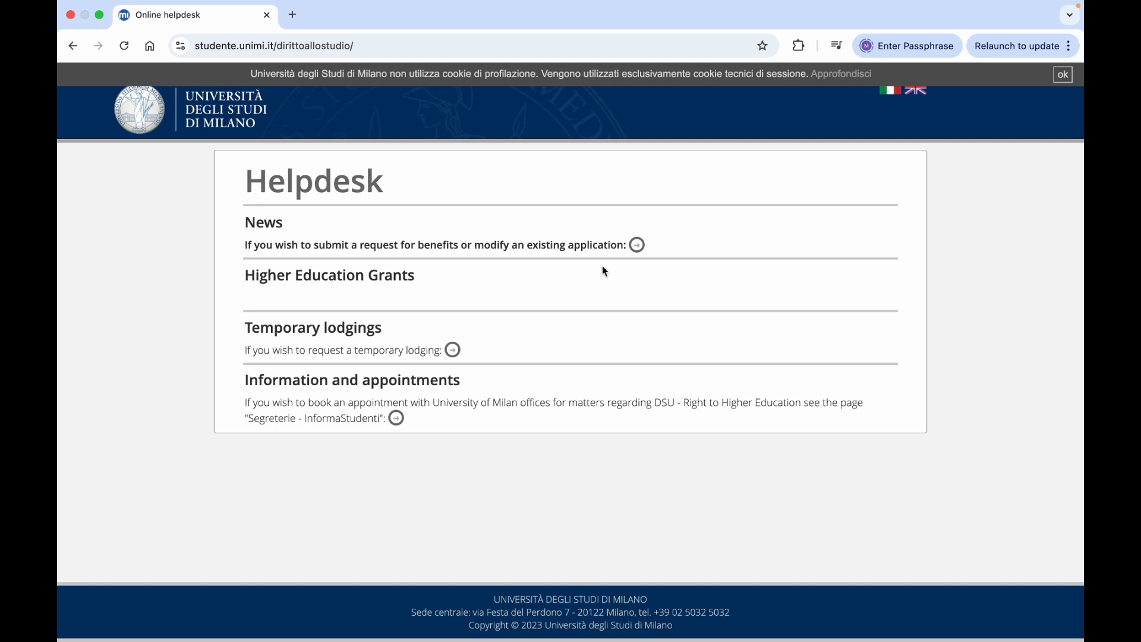
left_click(637, 245)
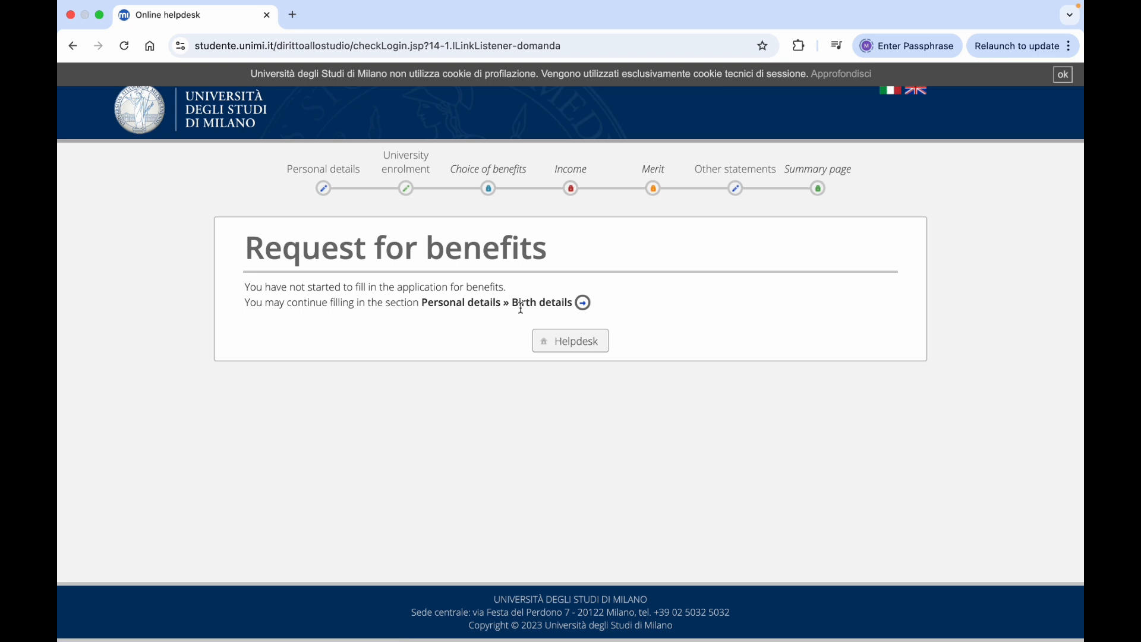
Enter the applicant's first name and surname, choose Male, and remove leftover placeholder text
left_click(582, 304)
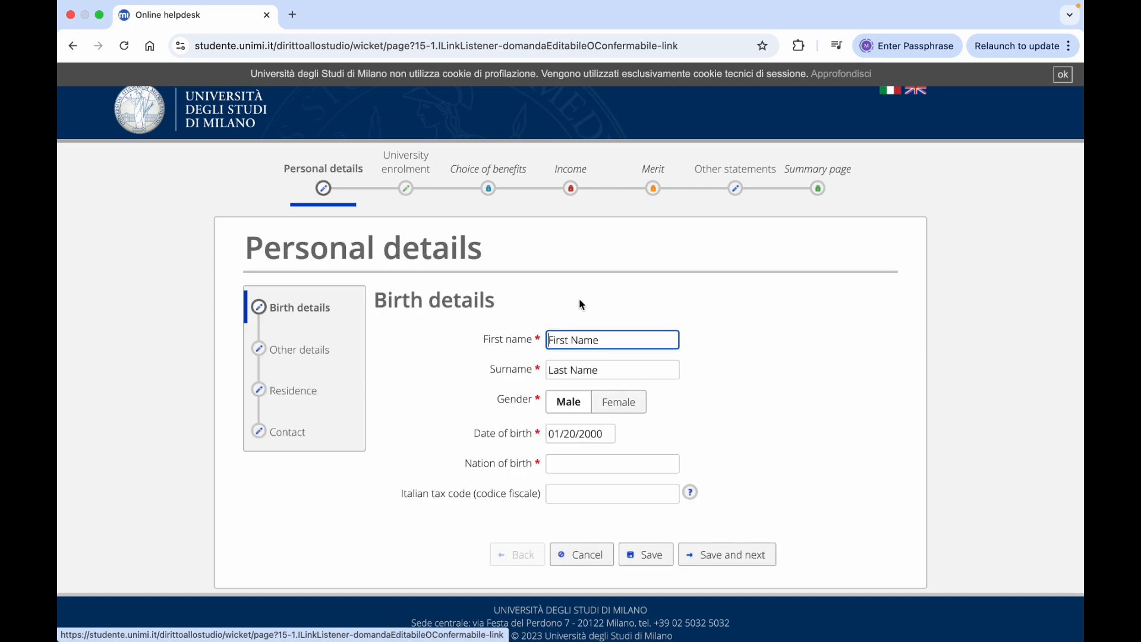
scroll(758, 311, "down", 1)
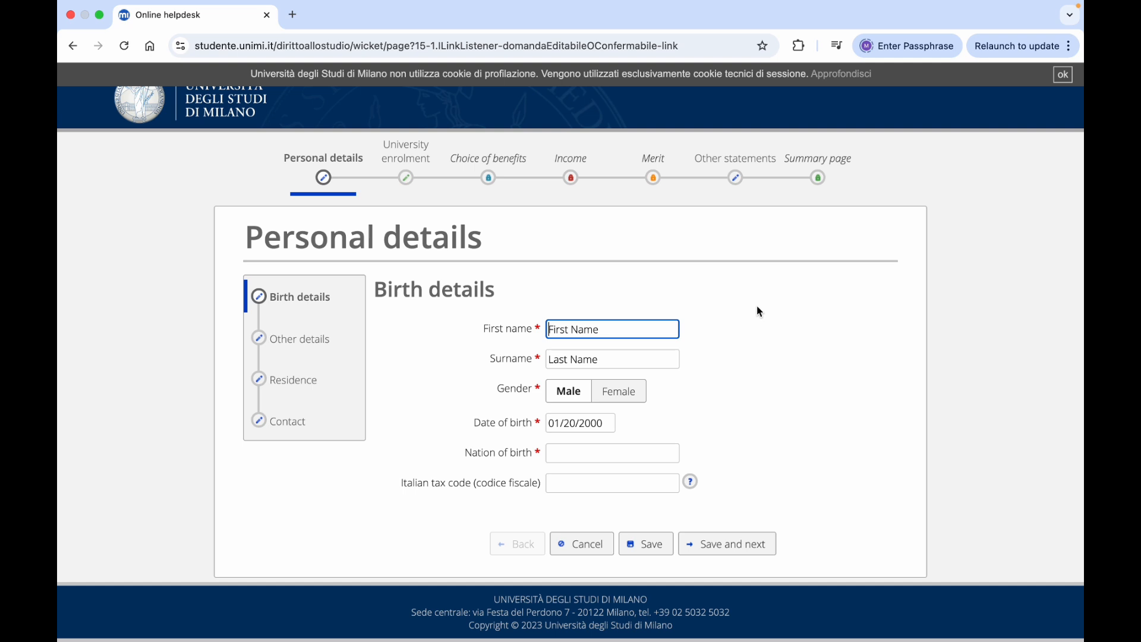
key("Tab")
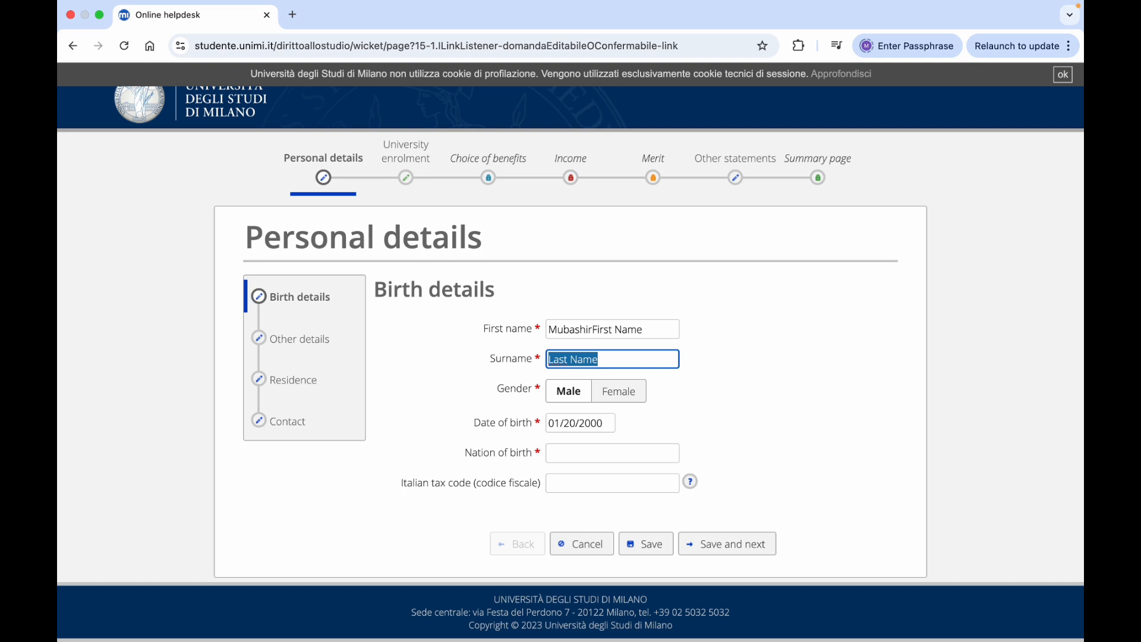
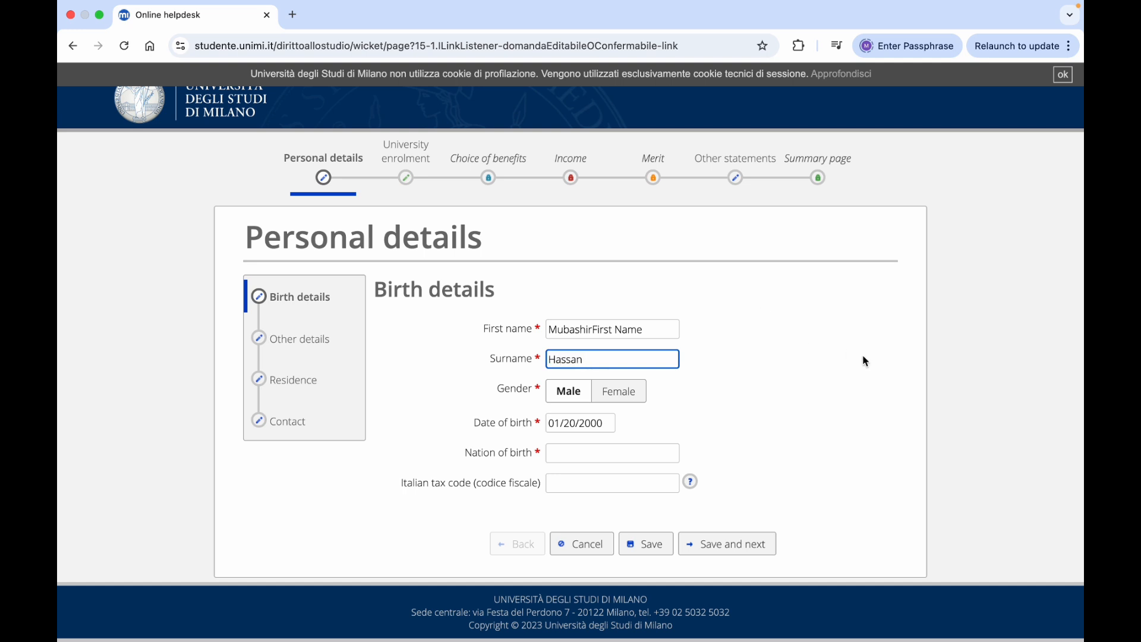
left_click(566, 392)
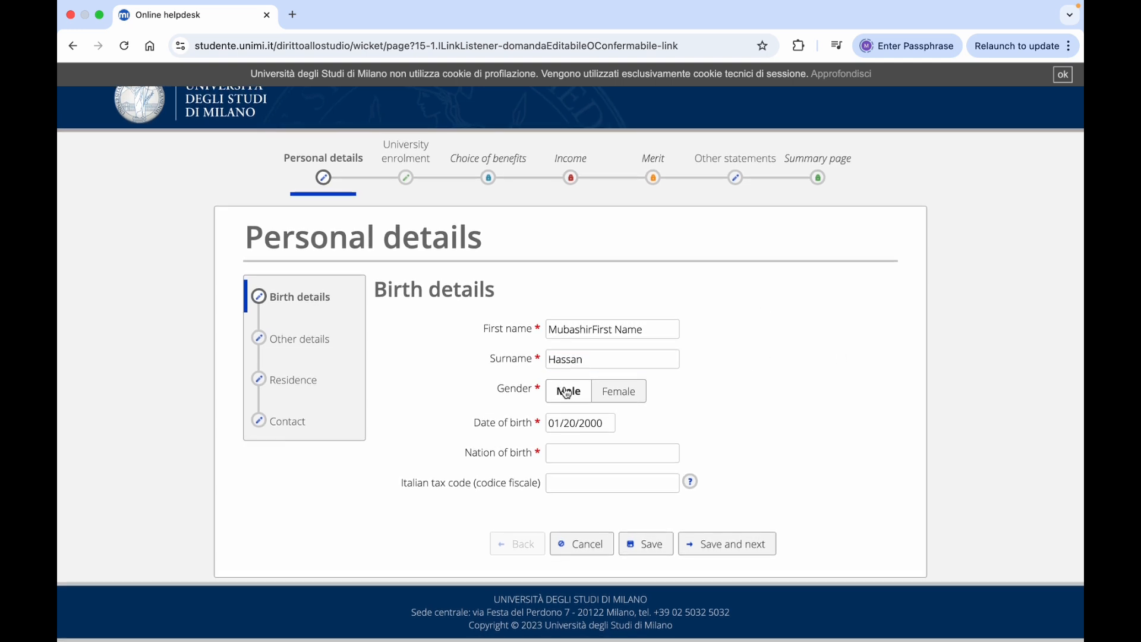
double_click(627, 328)
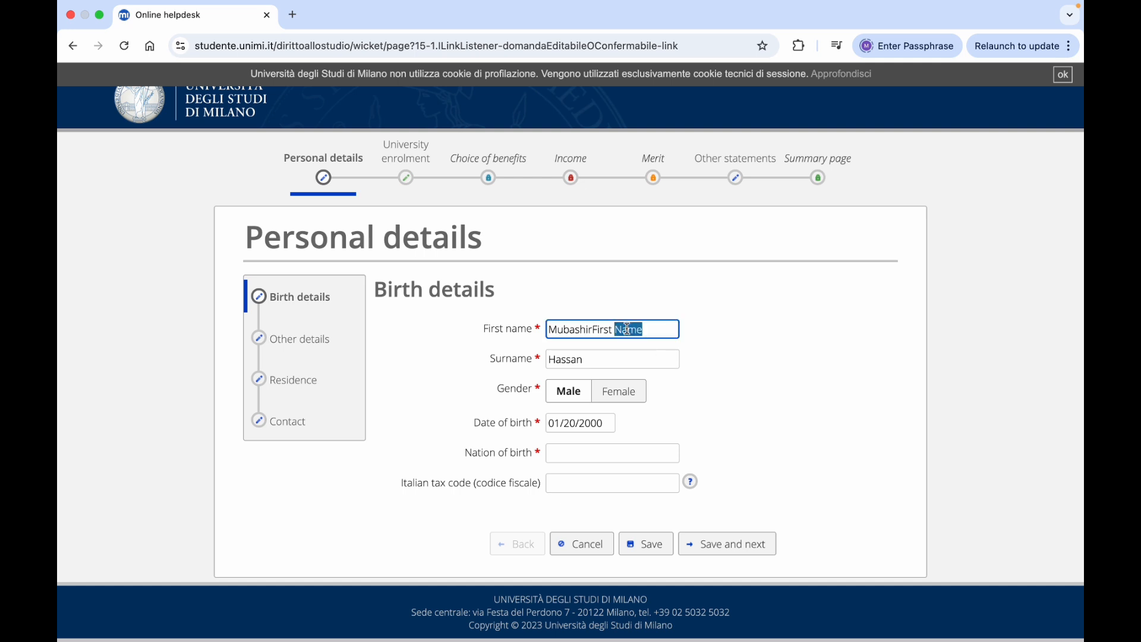
key("BackSpace")
key("BackSpace")
key("BackSpace")
key("BackSpace")
key("BackSpace")
key("BackSpace")
Correct the date of birth, choose Pakistan as nation of birth, and enter Isb as locality
left_click(566, 422)
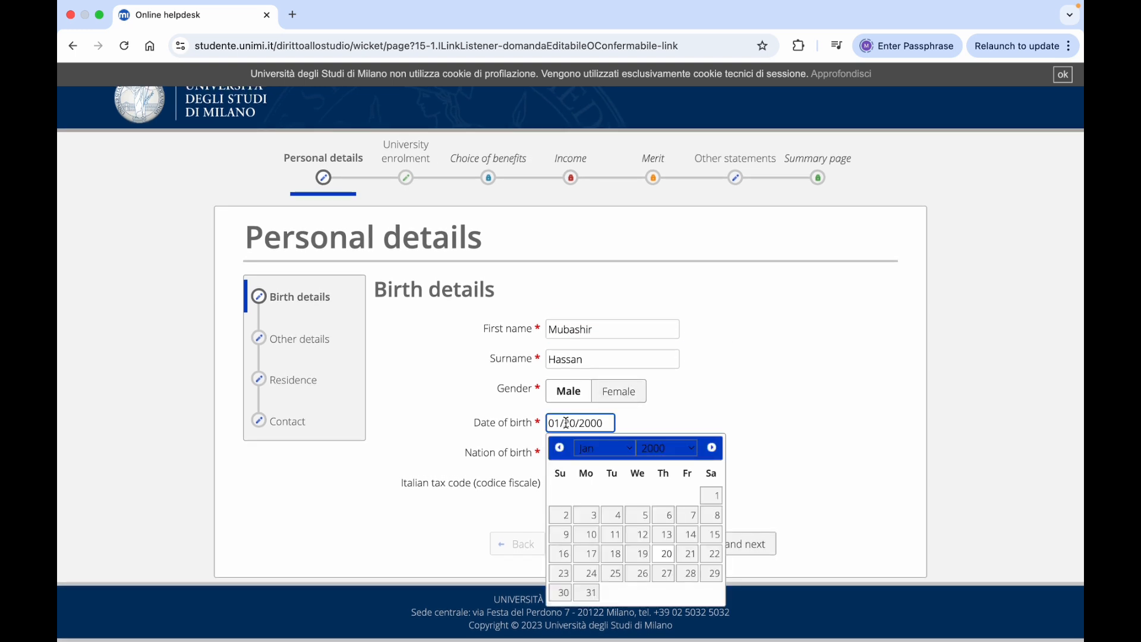
key("BackSpace")
key("BackSpace")
key("BackSpace")
key("BackSpace")
type("2")
type("20")
type("/")
type("01")
type("/200")
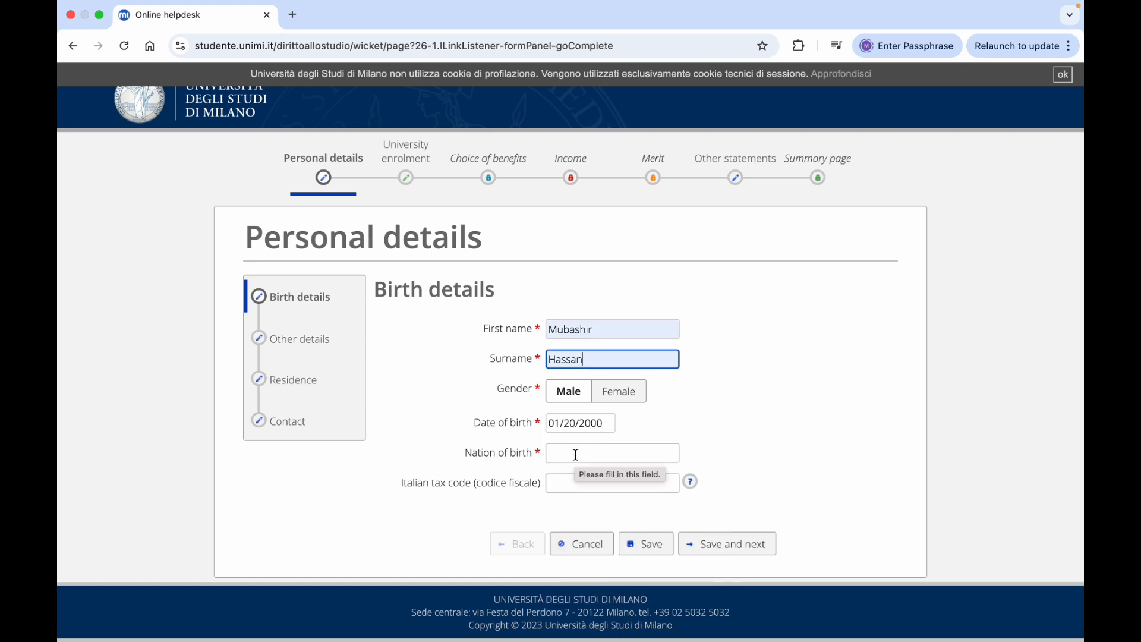
left_click(576, 454)
type("Pakis")
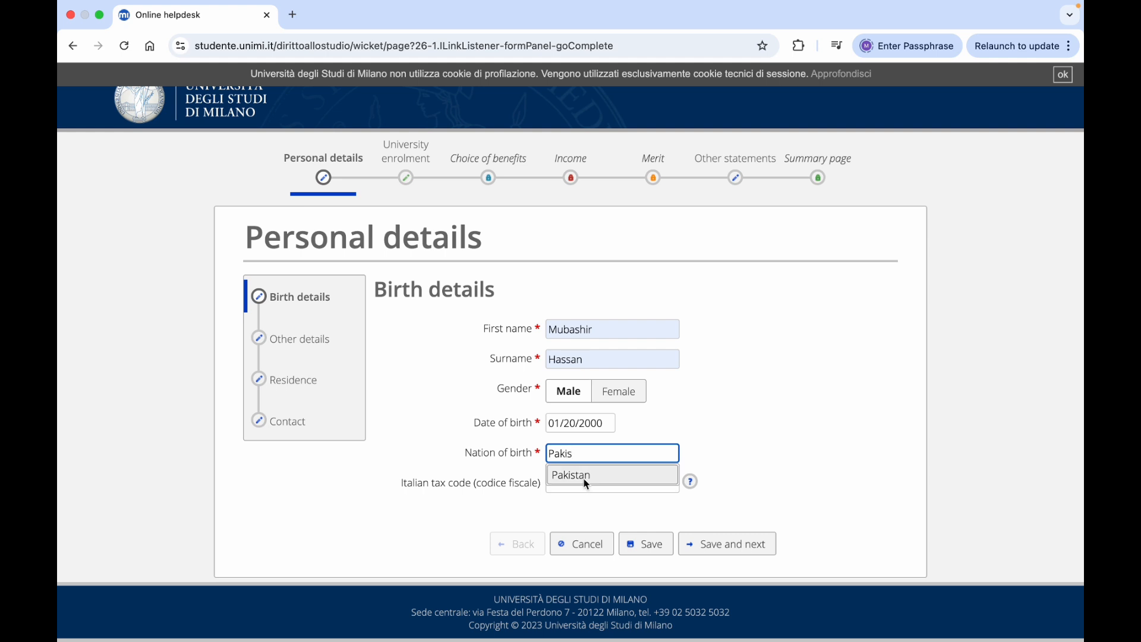
left_click(570, 476)
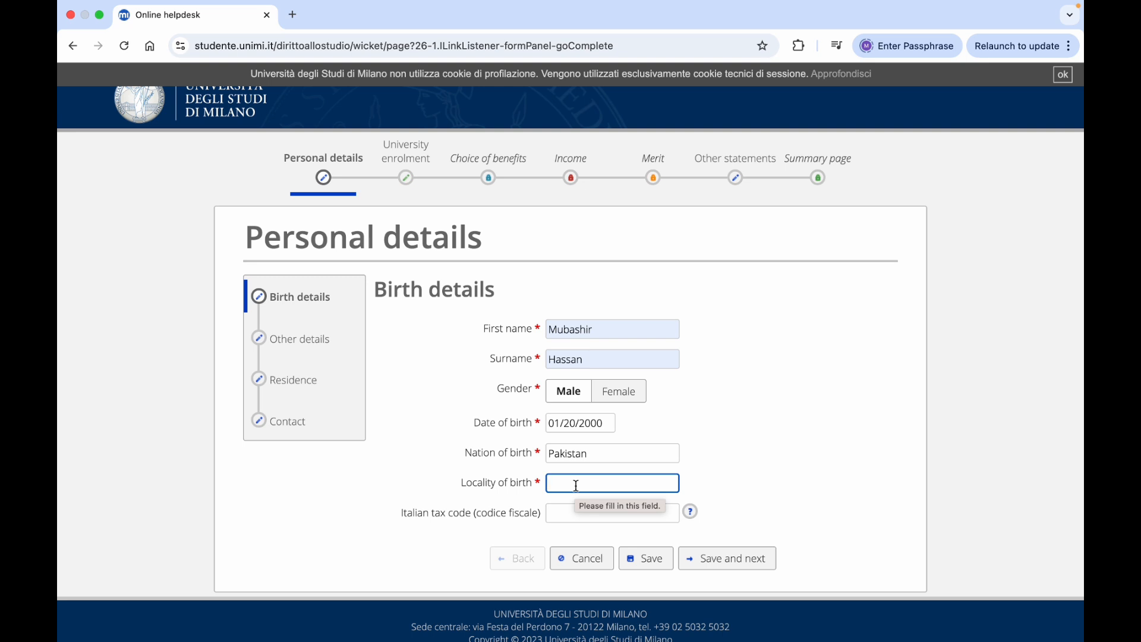
left_click(576, 485)
type("Isb")
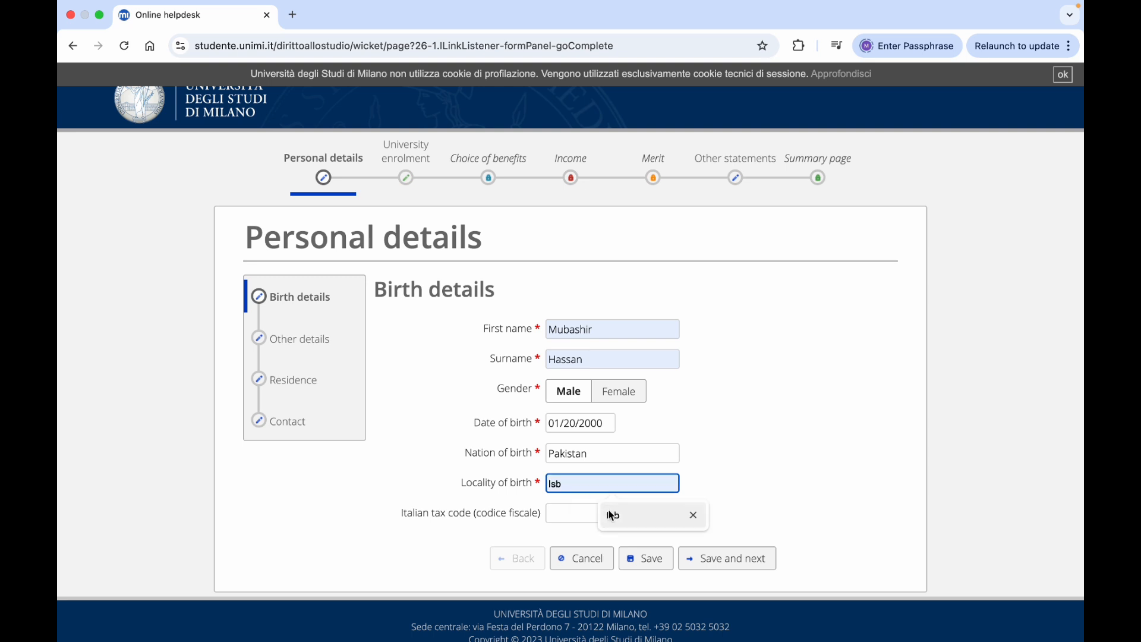
key("Escape")
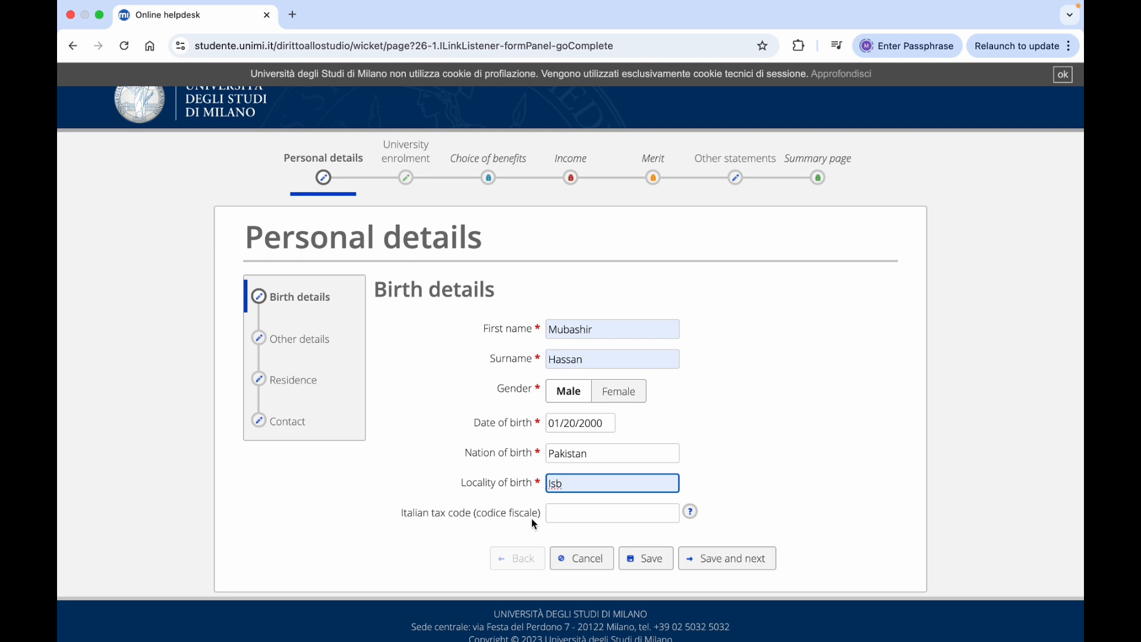
Look up the nonsoloCAP Codice Fiscale Generator in a new tab
left_click(293, 16)
type("generate codice fiscale")
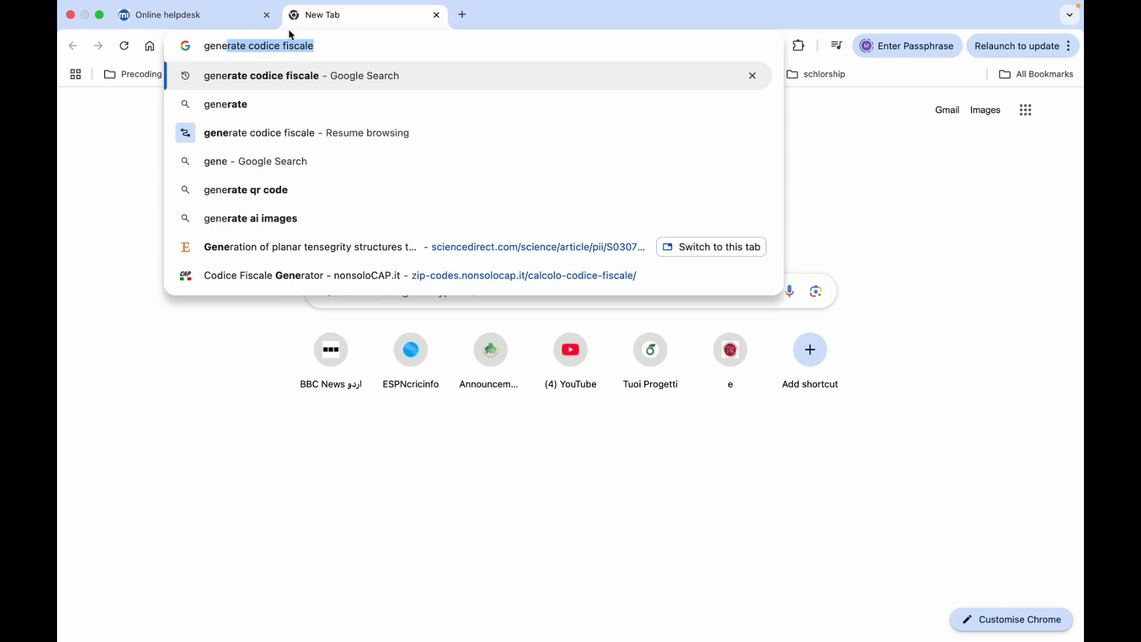
left_click(275, 78)
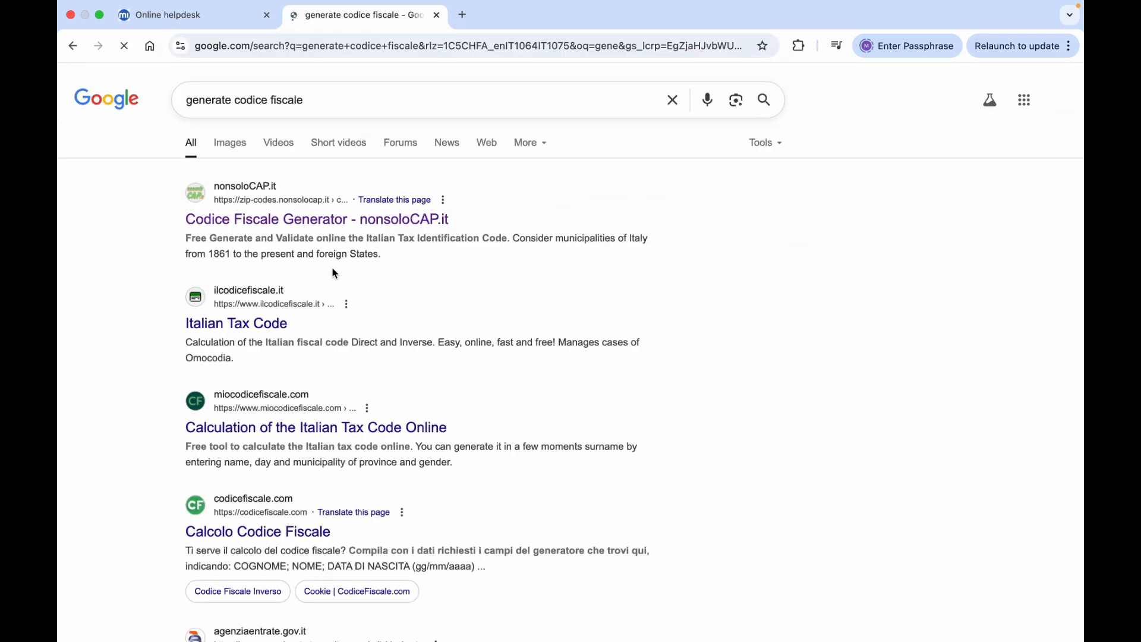
left_click(335, 232)
scroll(540, 401, "down", 2)
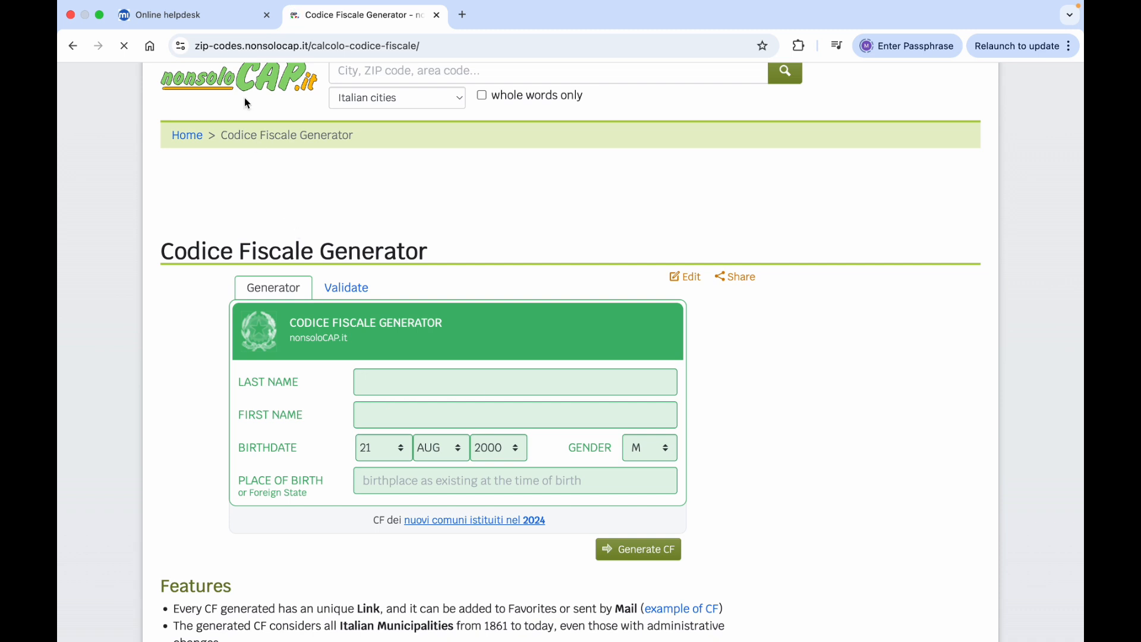
left_click(219, 21)
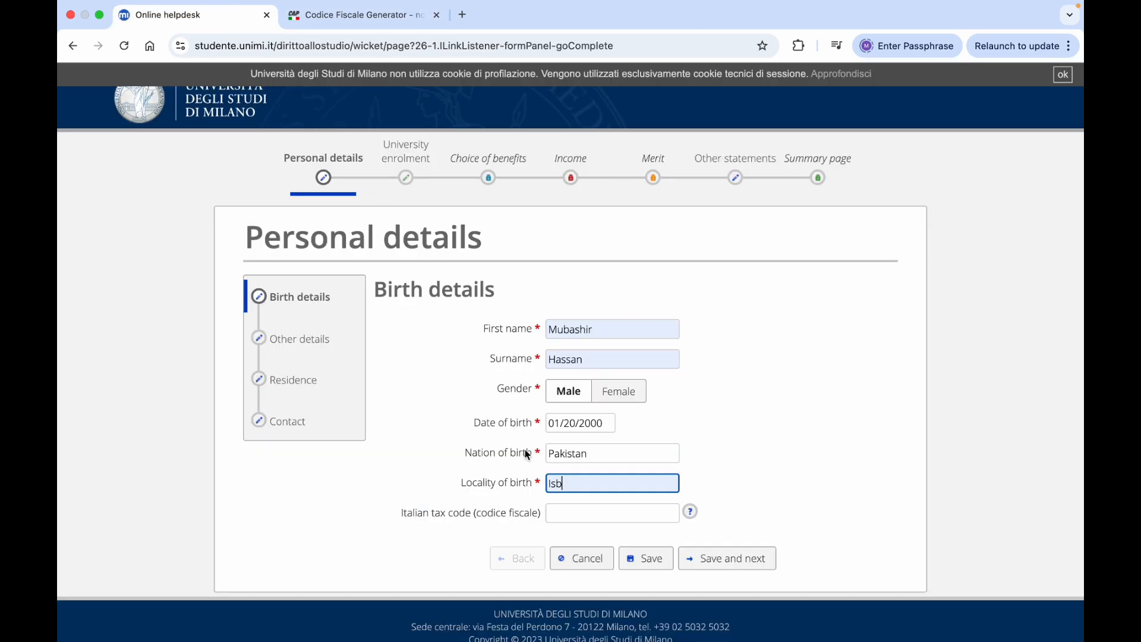
Fill the Italian tax code from the saved suggestion and save the birth details
left_click(555, 509)
left_click(657, 545)
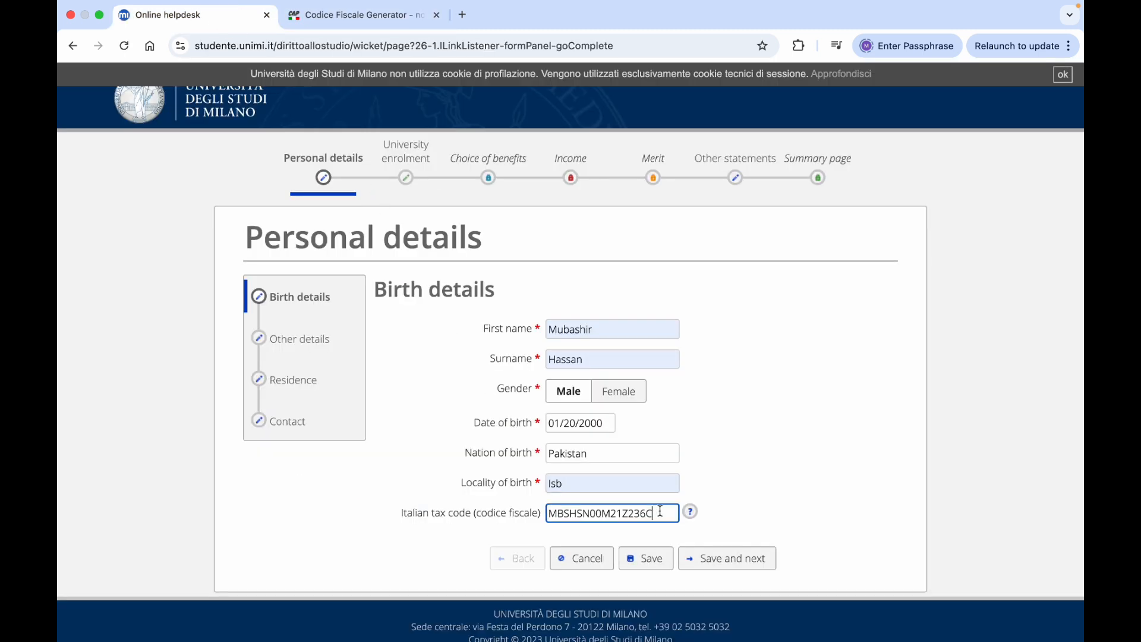
scroll(822, 493, "down", 1)
left_click(648, 543)
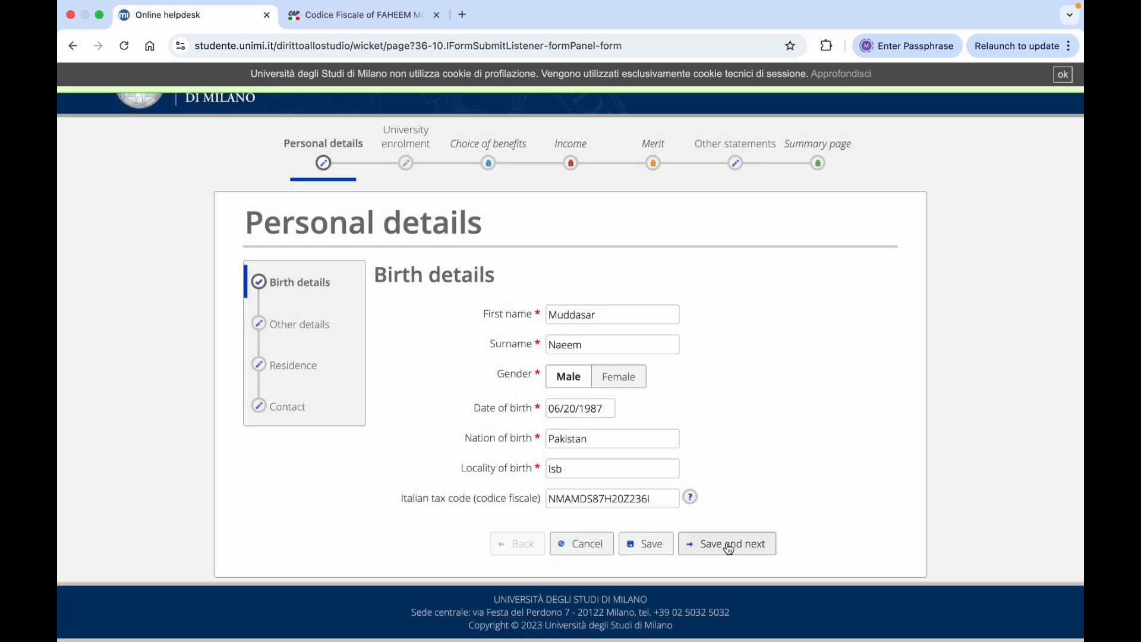
left_click(729, 544)
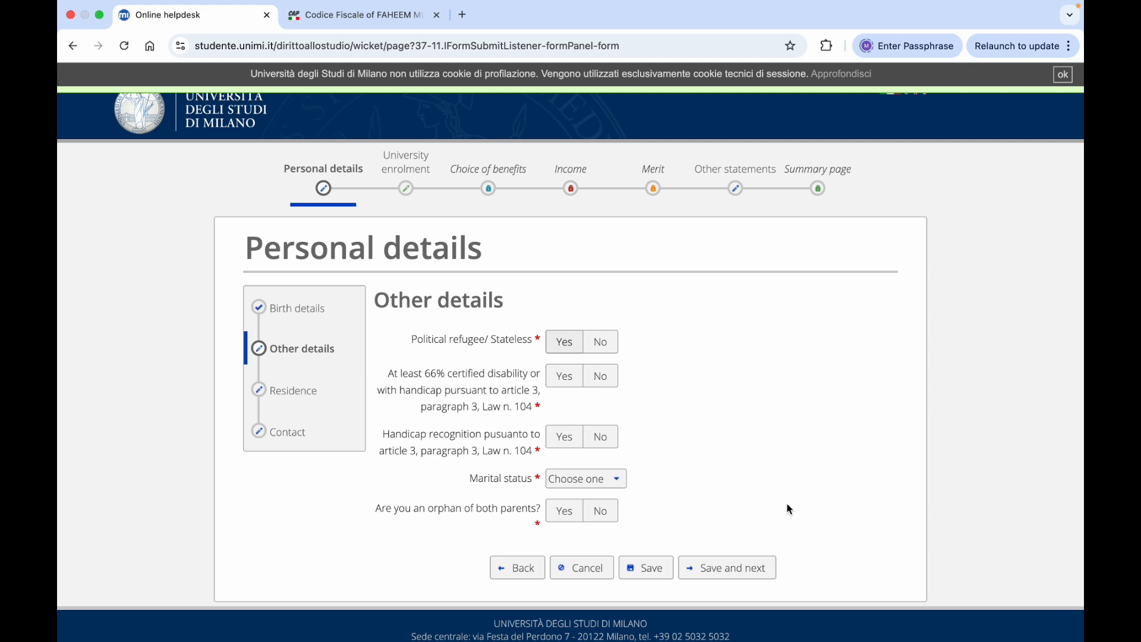
Answer No to refugee, 66% disability and handicap questions, and set marital status to Single
scroll(790, 508, "down", 1)
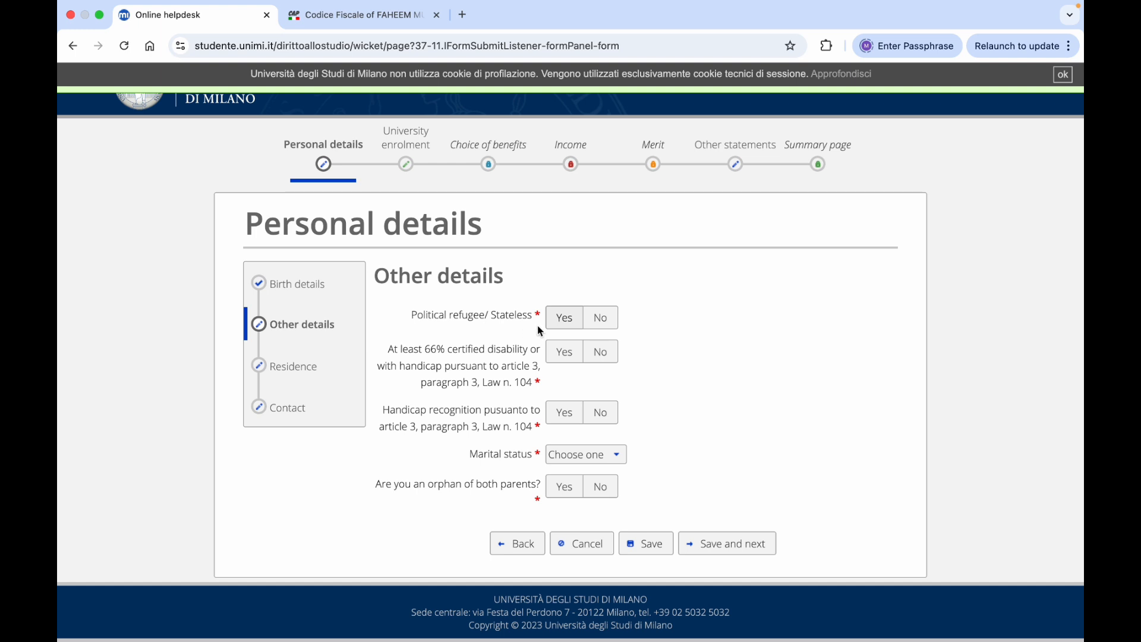
left_click(600, 321)
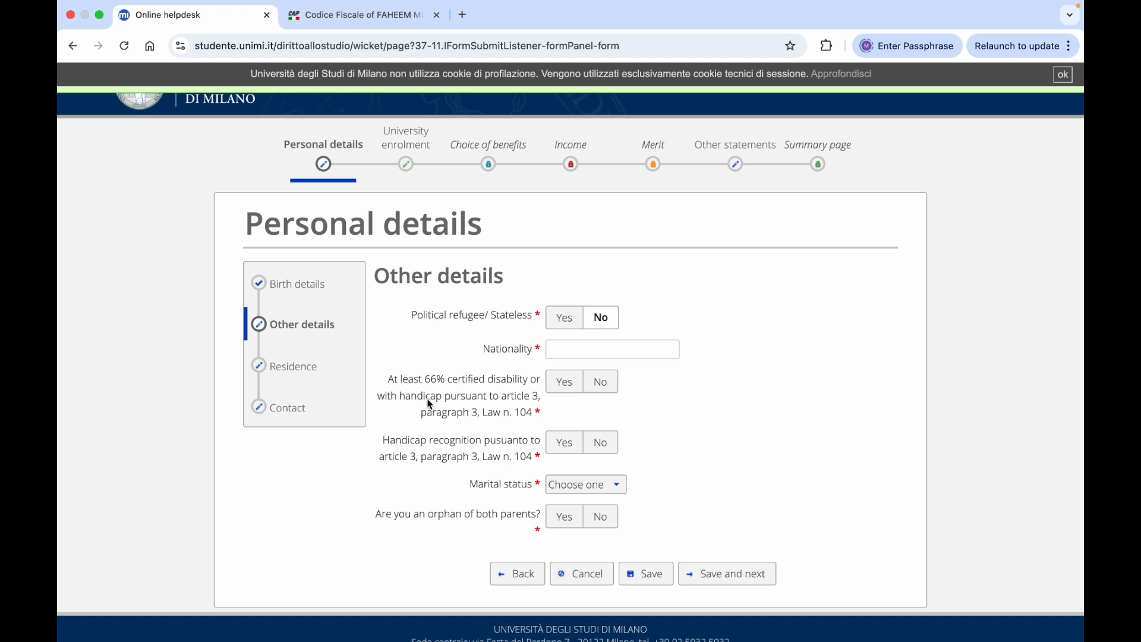
scroll(430, 404, "down", 1)
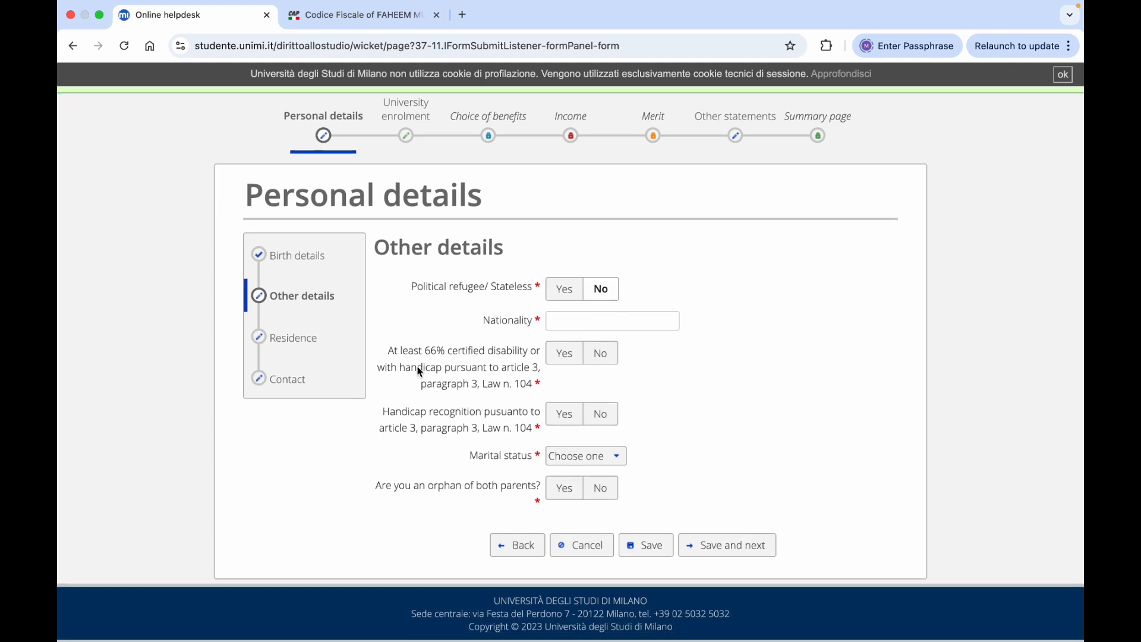
left_click(600, 353)
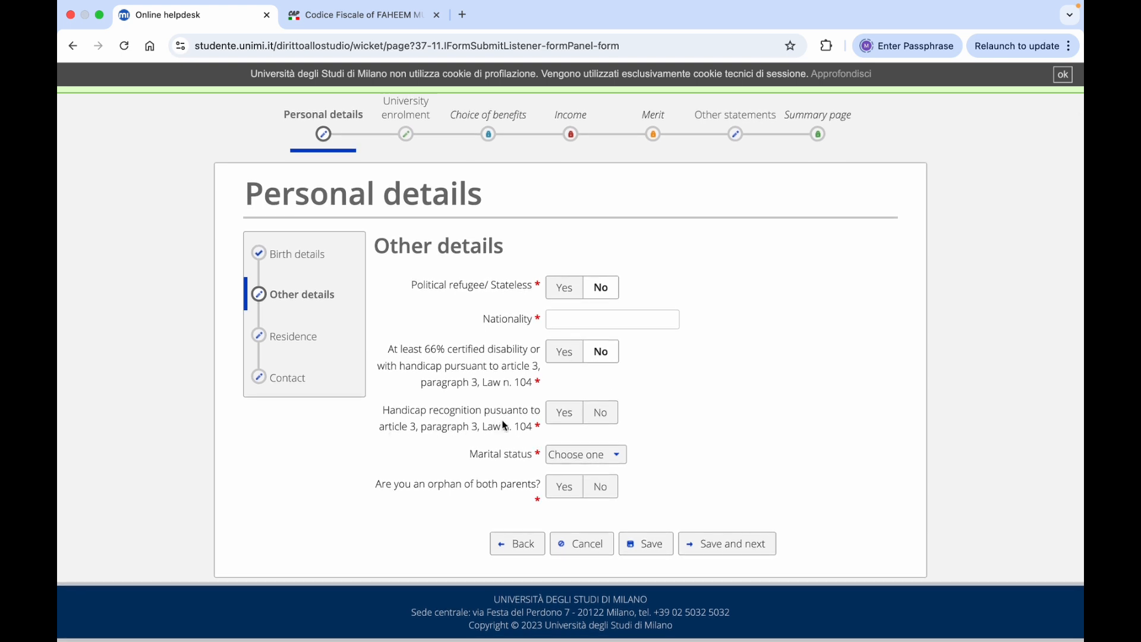
left_click(600, 412)
left_click(616, 455)
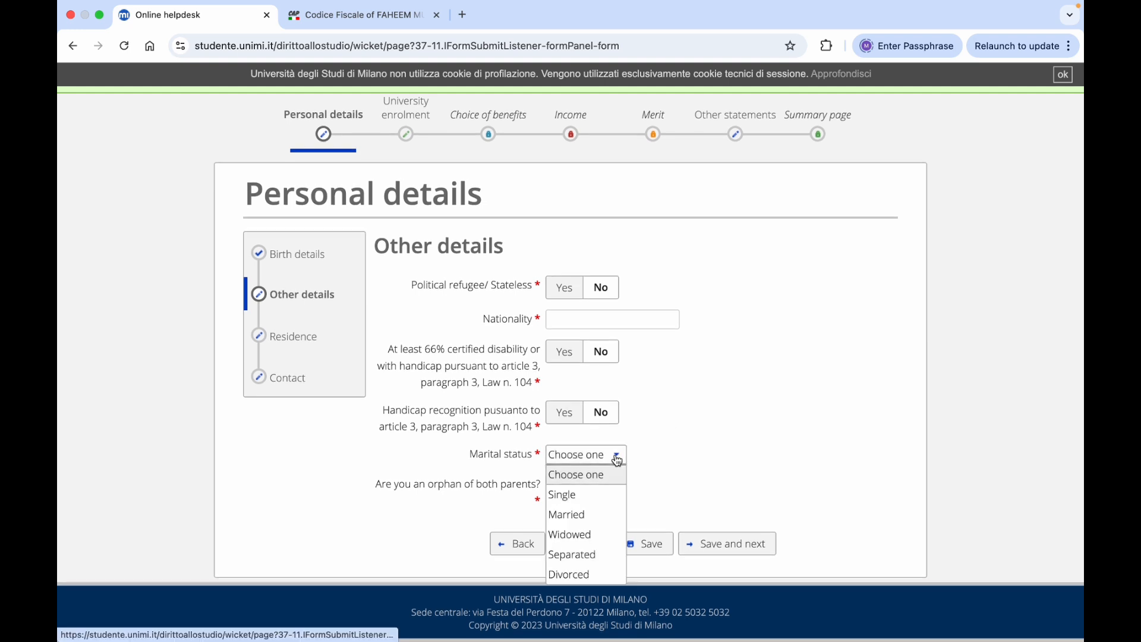
left_click(592, 493)
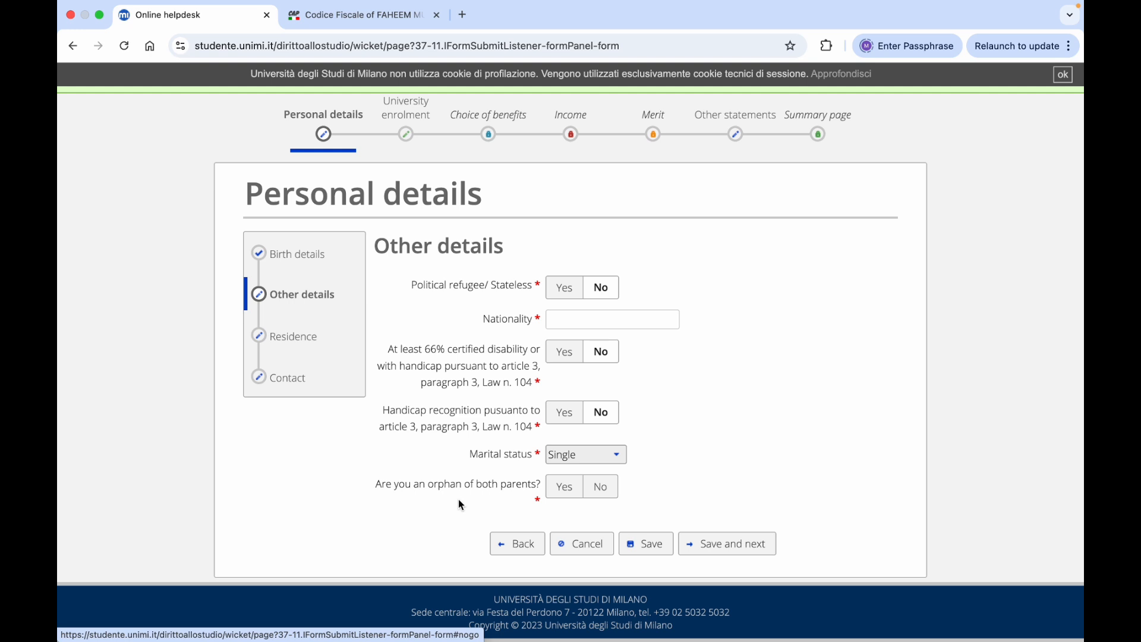
Answer No to orphan and foster care questions, set nationality to Pakistan, and save
left_click(602, 495)
scroll(722, 475, "down", 1)
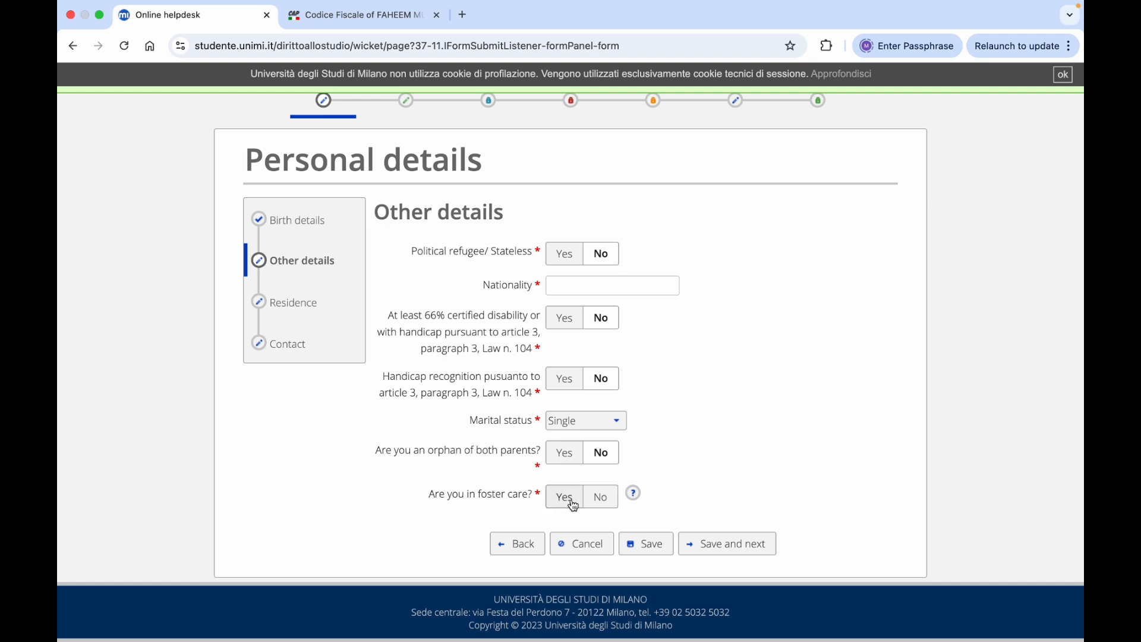
left_click(600, 497)
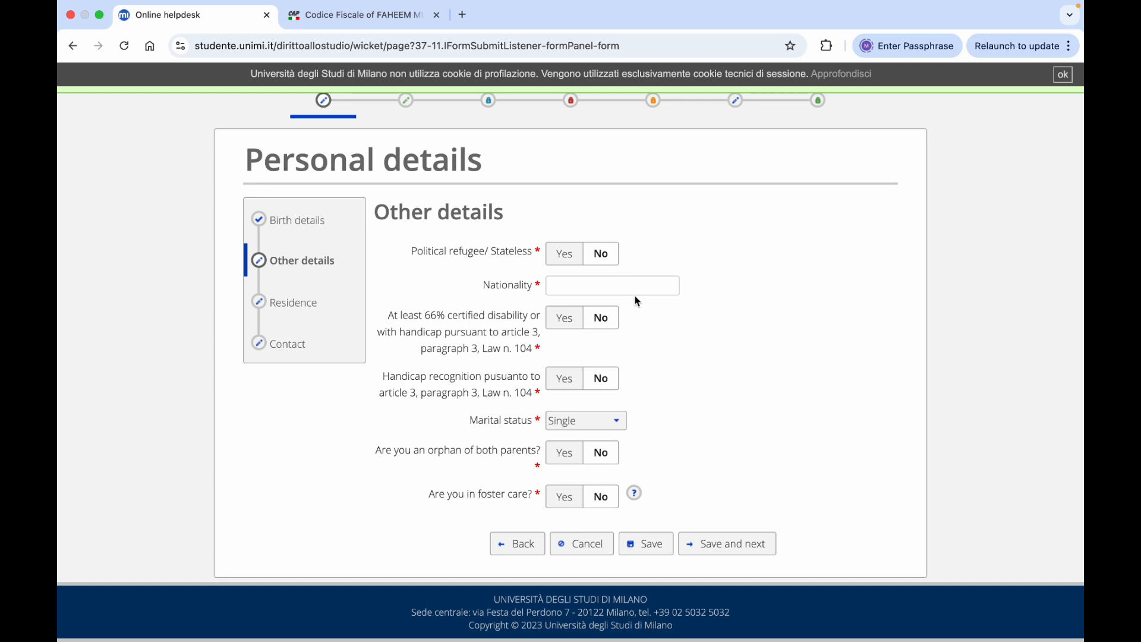
left_click(630, 291)
type("pak")
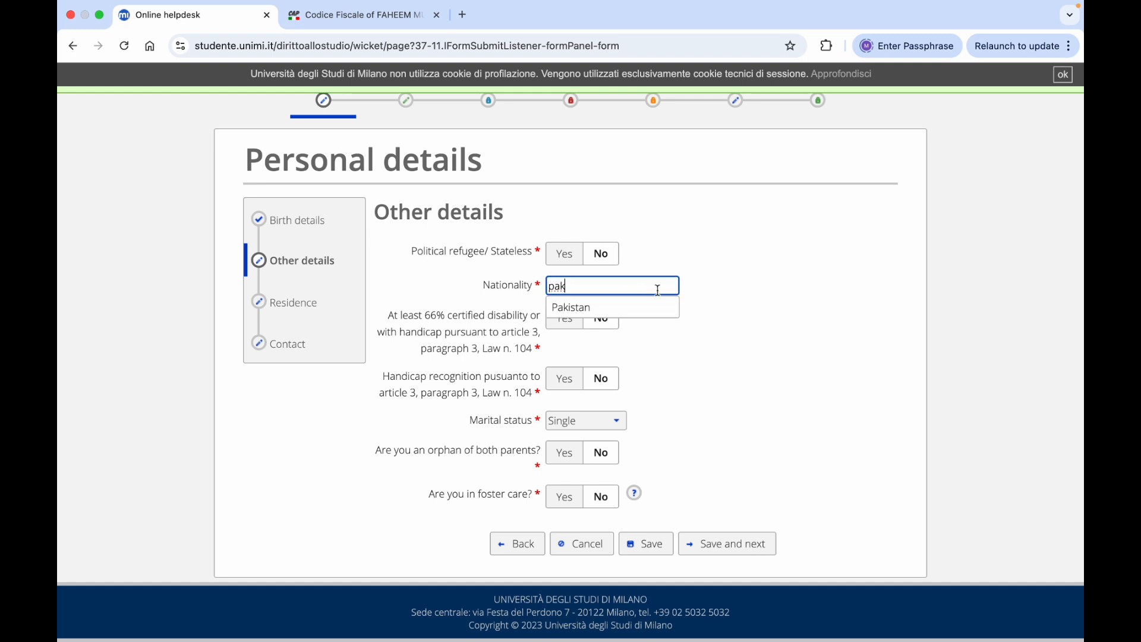
left_click(661, 307)
scroll(789, 353, "down", 1)
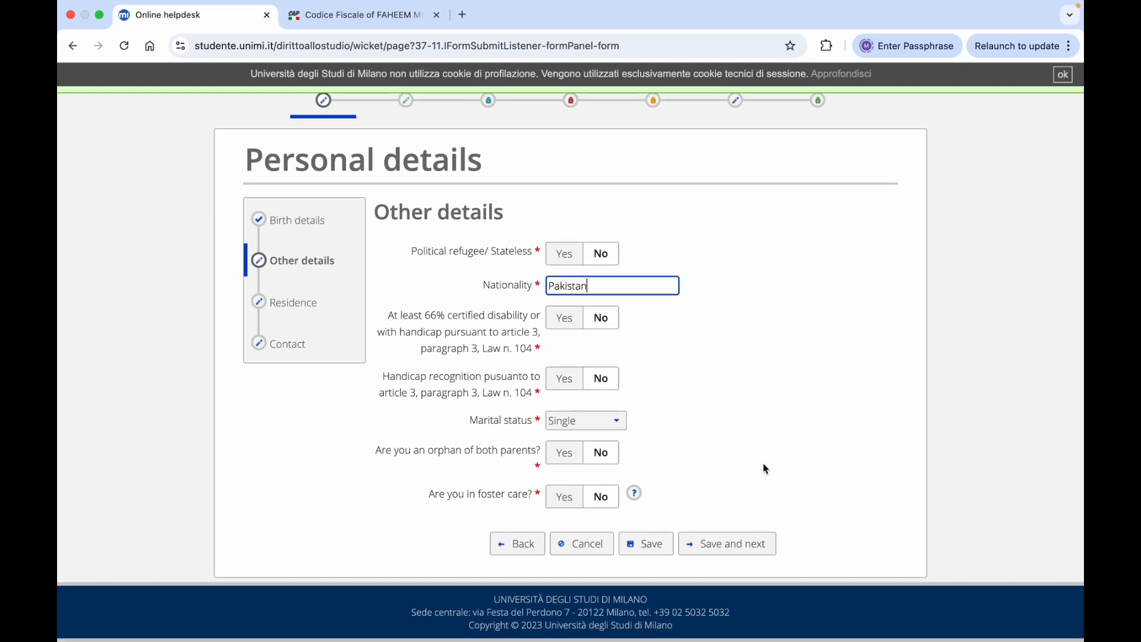
left_click(725, 543)
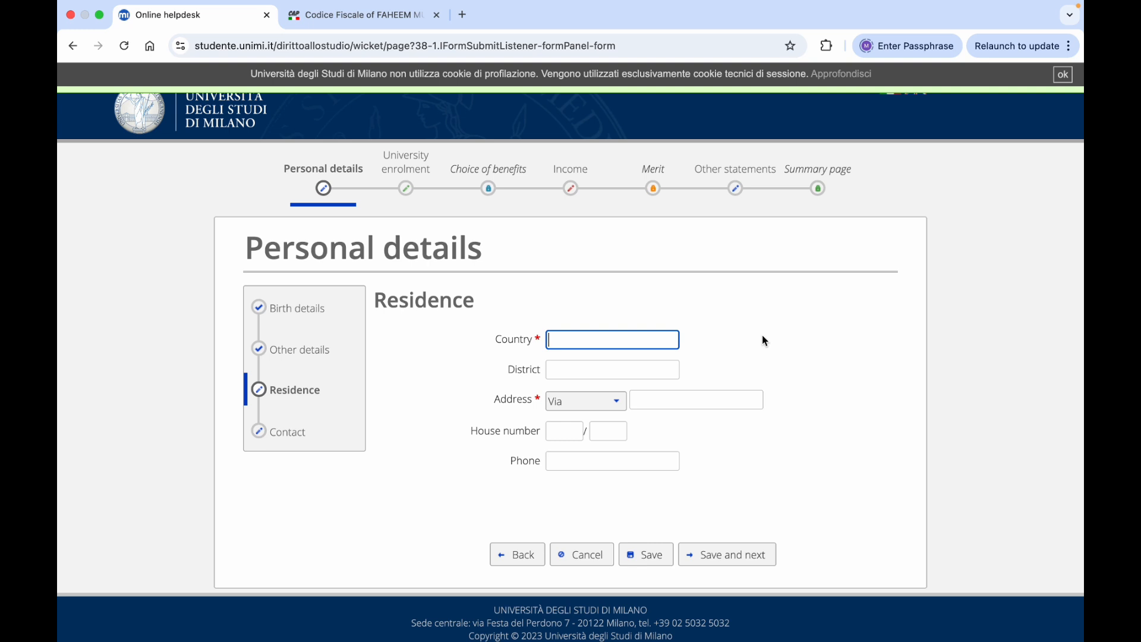
Enter residence Pakistan, Islamabad, 'street name', house number 01 with suffix 'a', and save
type("Pak")
left_click(627, 357)
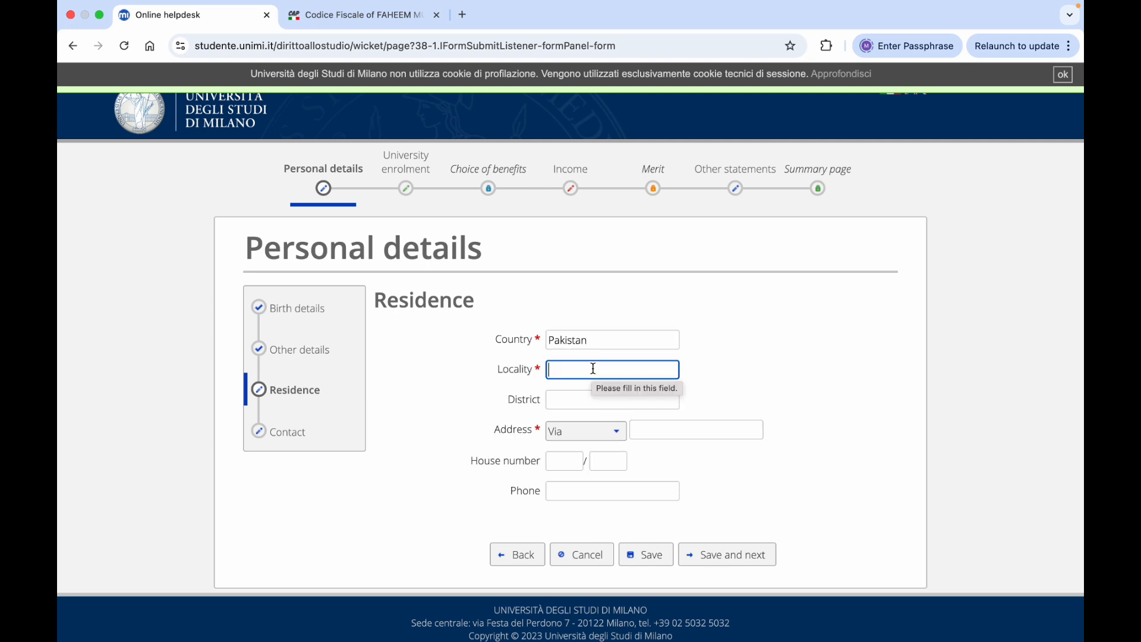
type("Is")
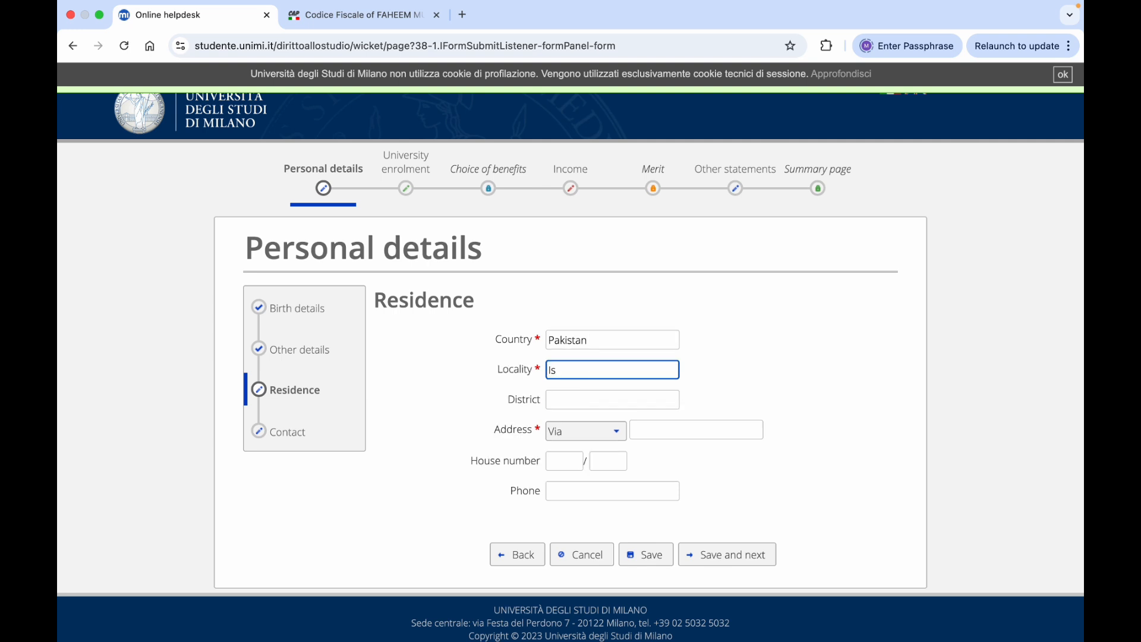
type("lamabad")
scroll(775, 381, "down", 1)
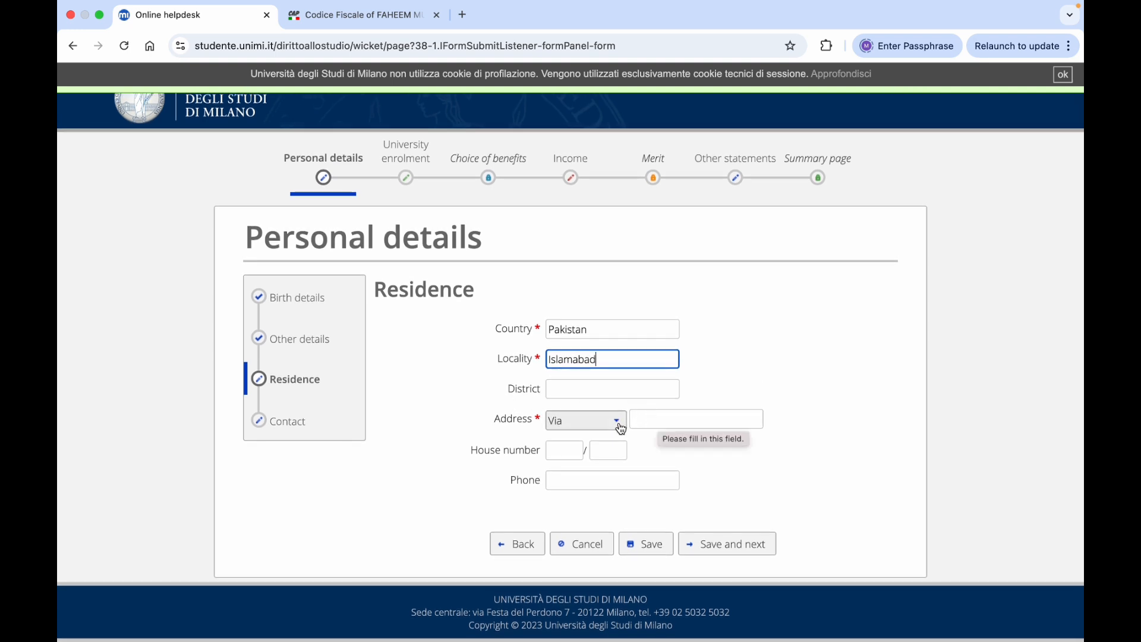
left_click(654, 420)
type("str")
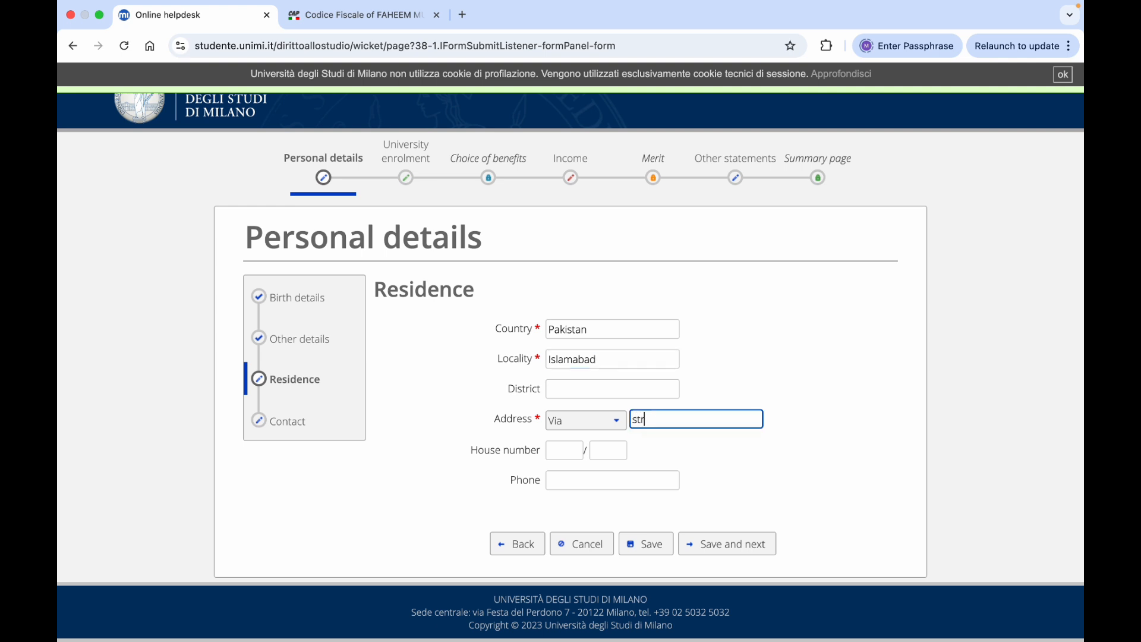
type("eet name")
left_click(557, 450)
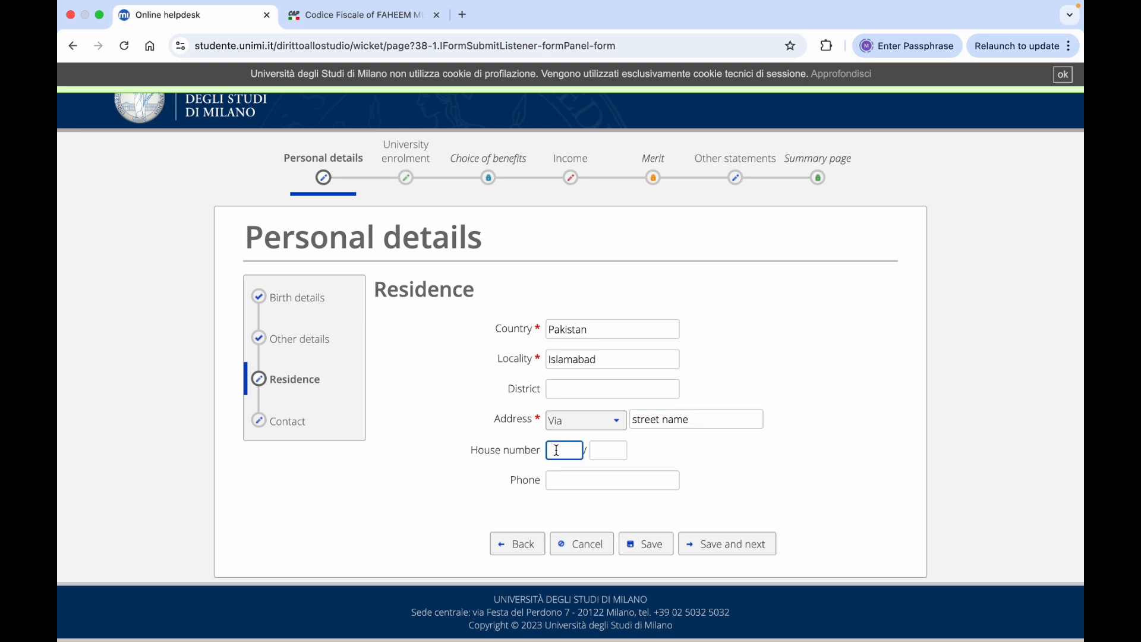
type("01")
left_click(605, 450)
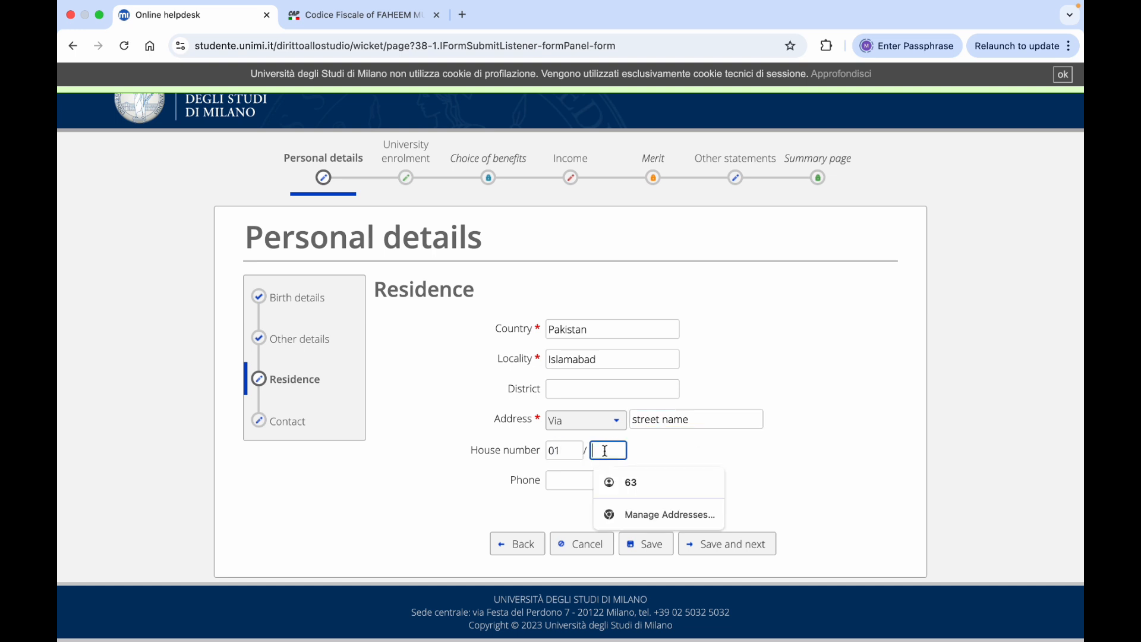
type("a")
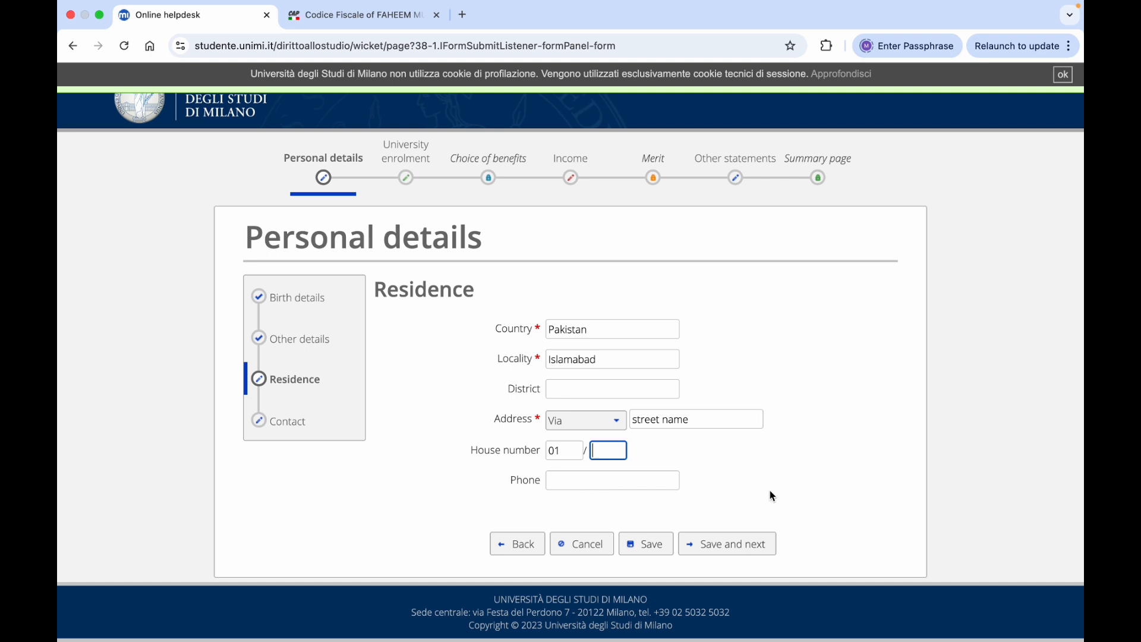
left_click(727, 548)
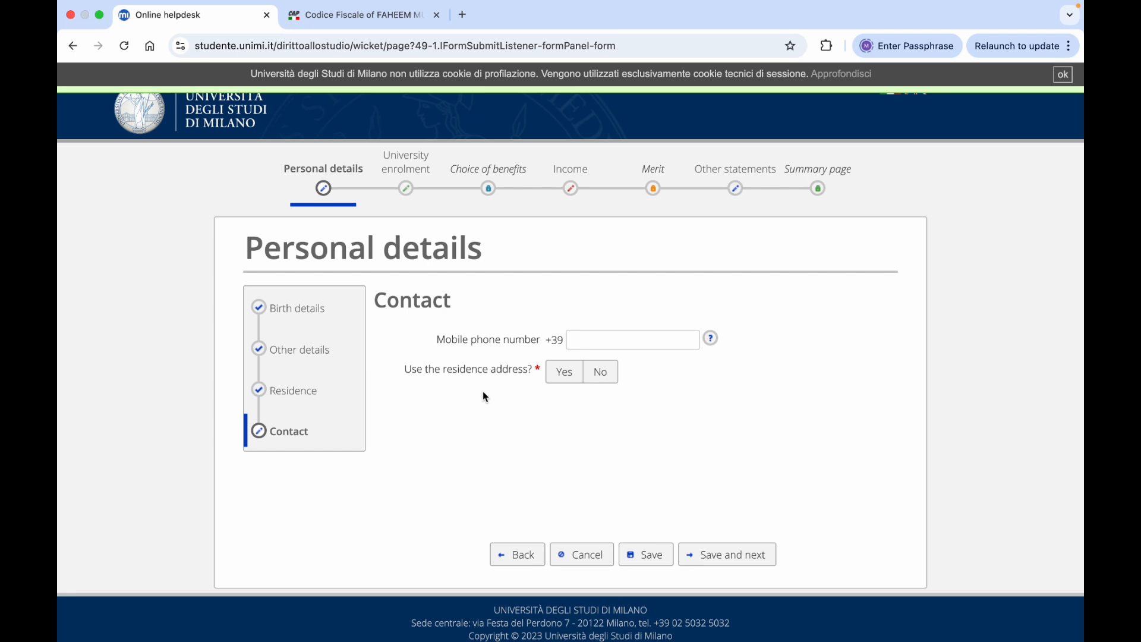
Choose Yes to use the residence address for contact, then save and continue
left_click(565, 374)
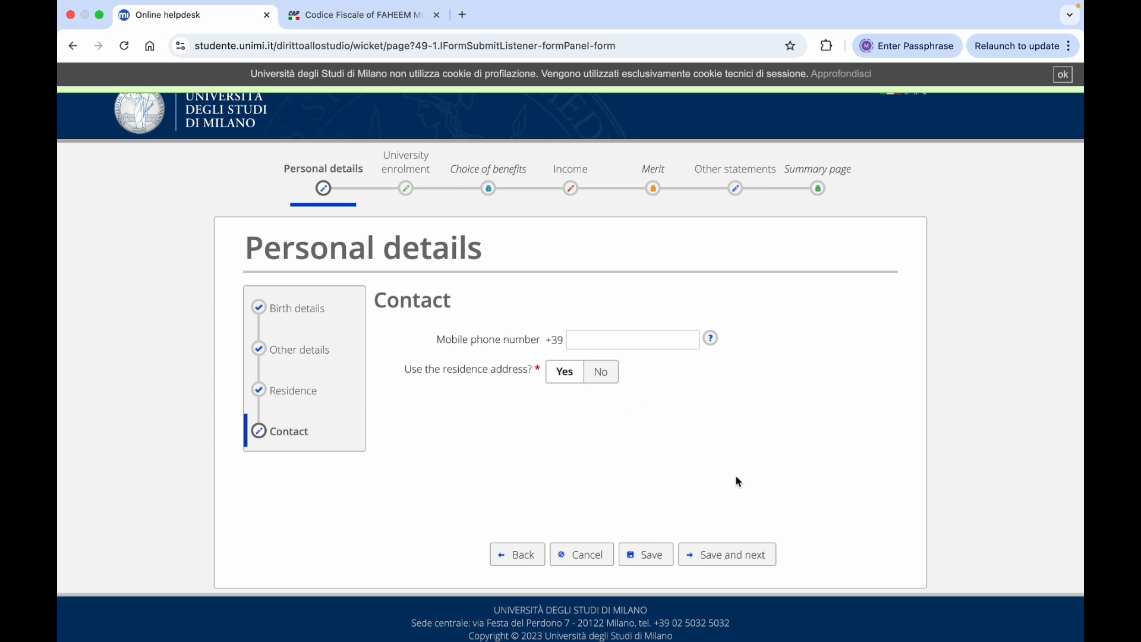
left_click(717, 556)
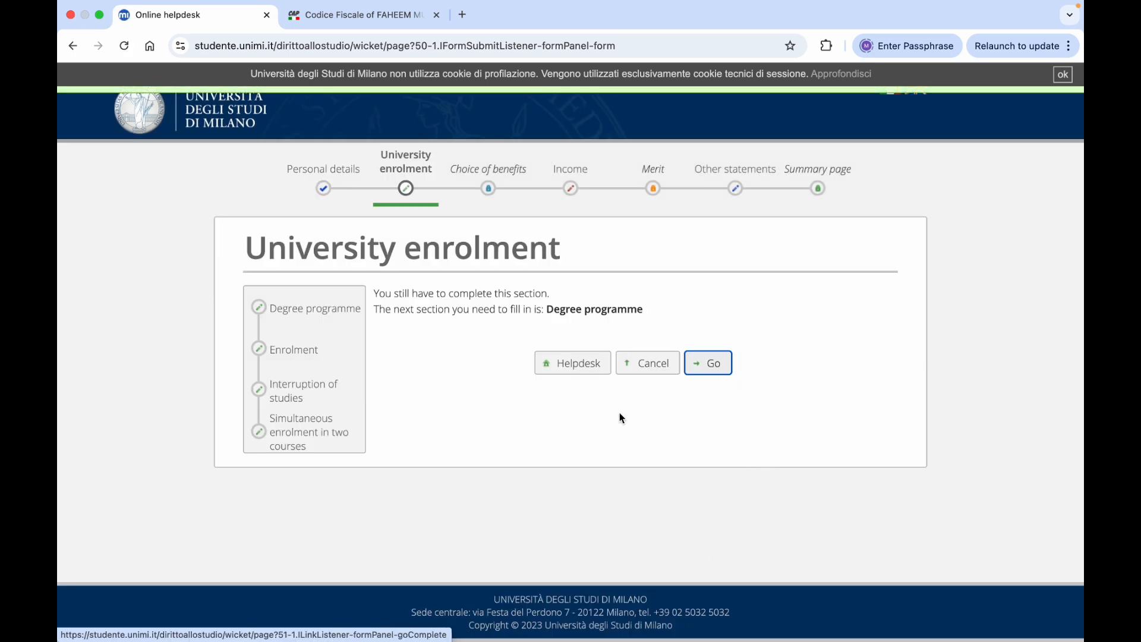
In the Degree programme section, choose first instalment not yet paid, Linguistic and cultural mediation, and Master degree
left_click(713, 366)
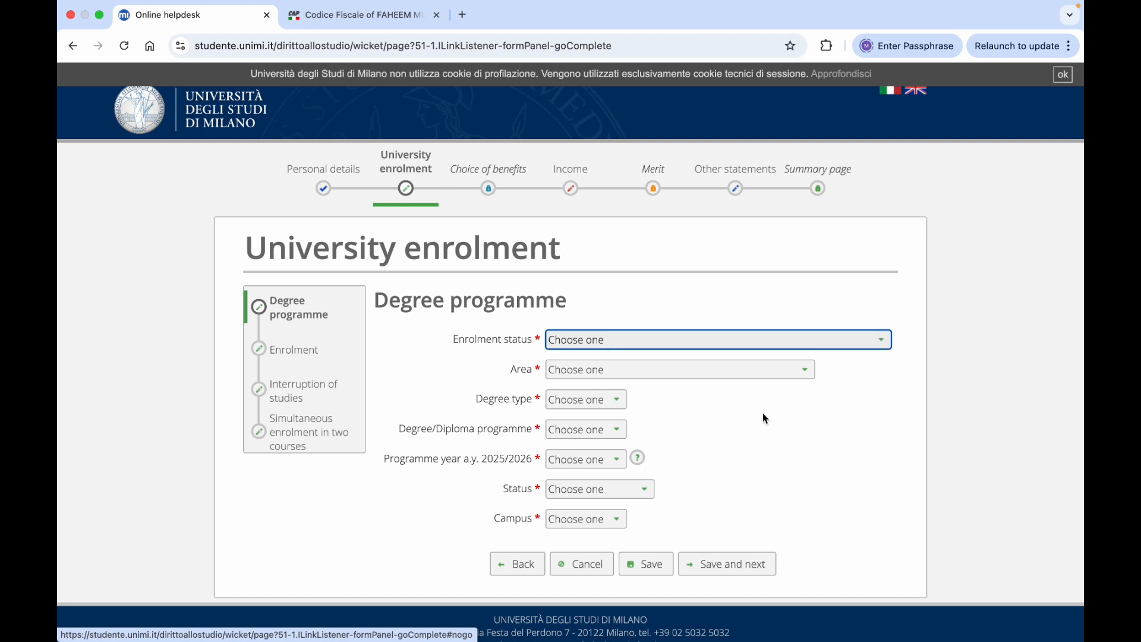
left_click(884, 344)
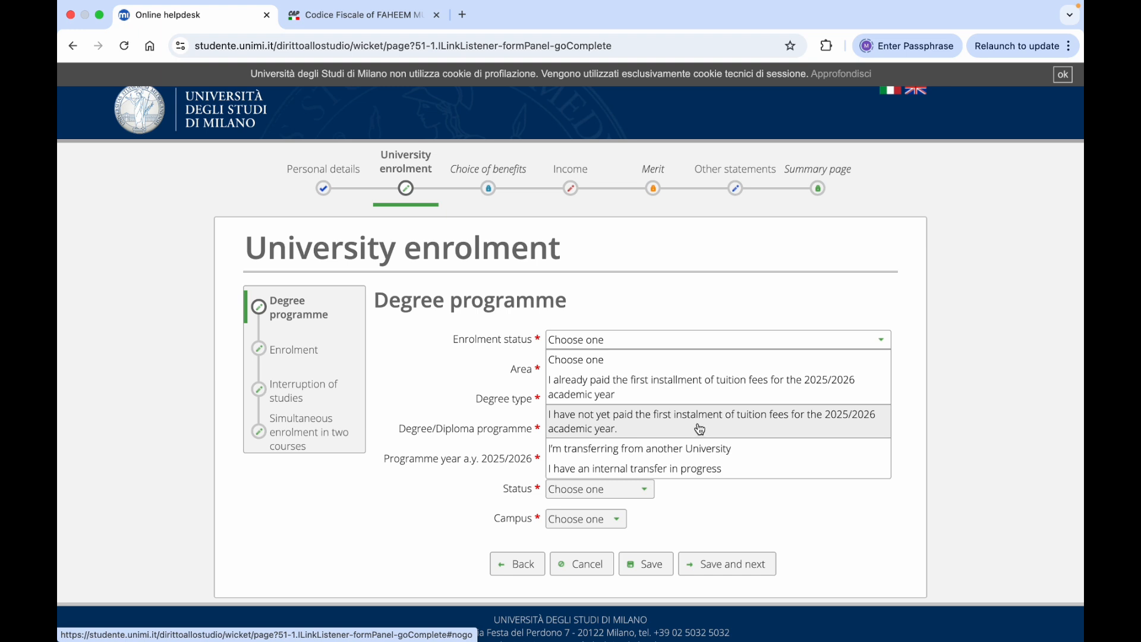
left_click(700, 429)
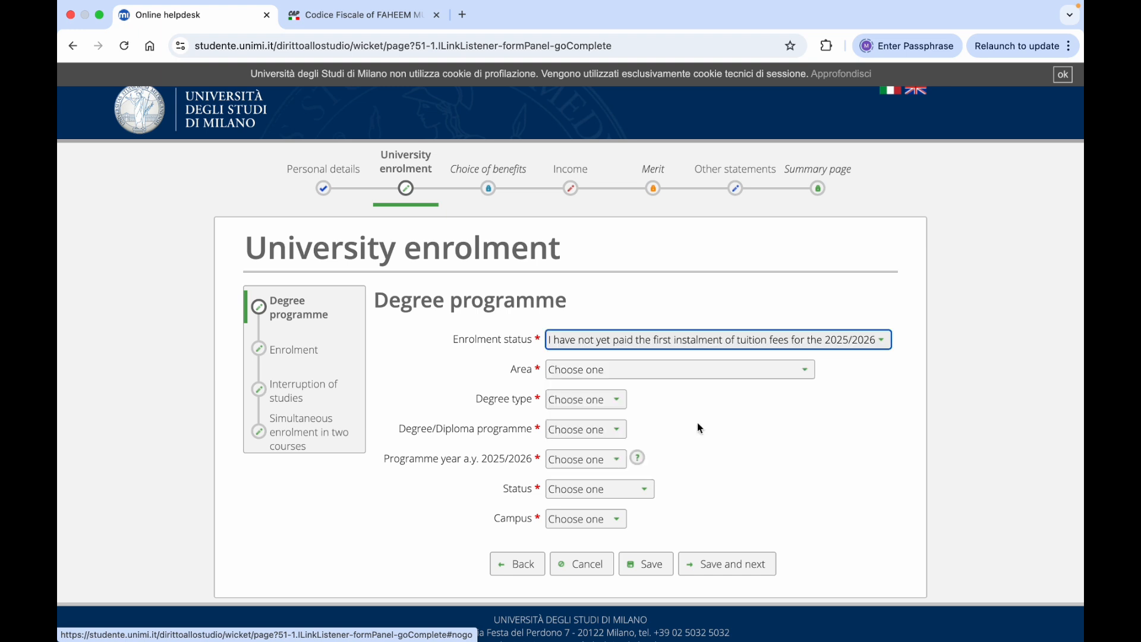
left_click(800, 374)
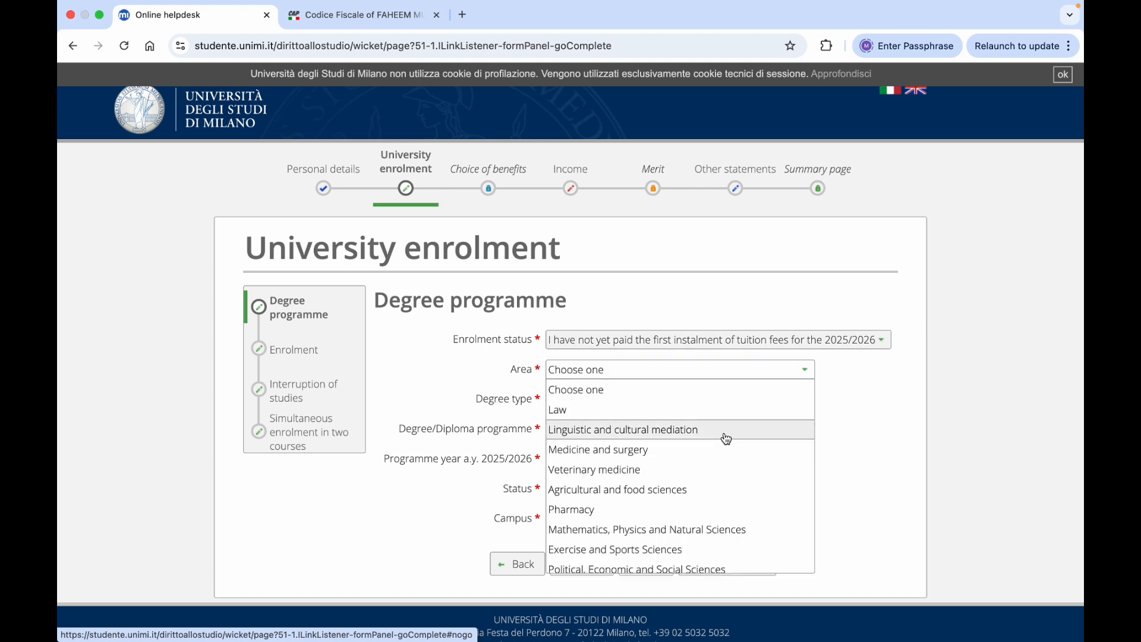
left_click(726, 439)
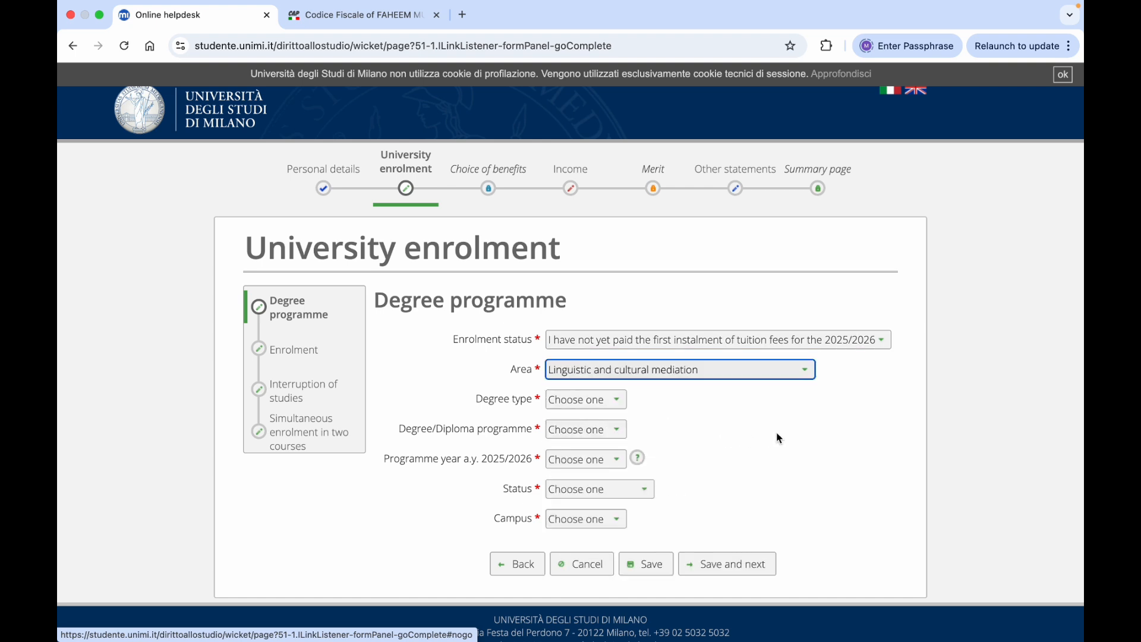
left_click(641, 404)
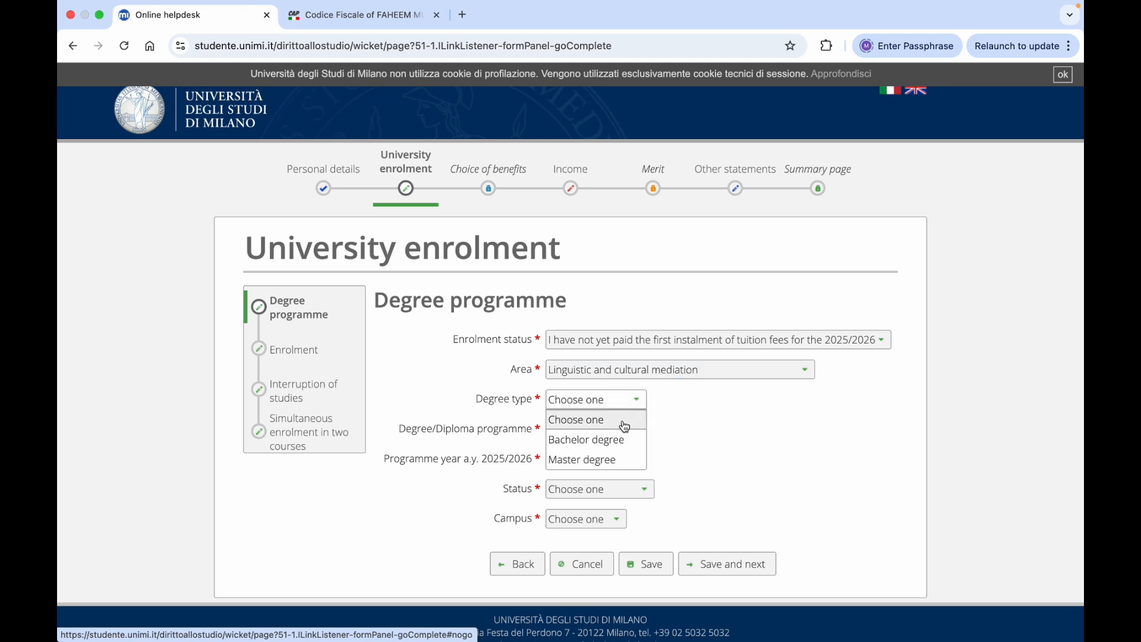
left_click(597, 461)
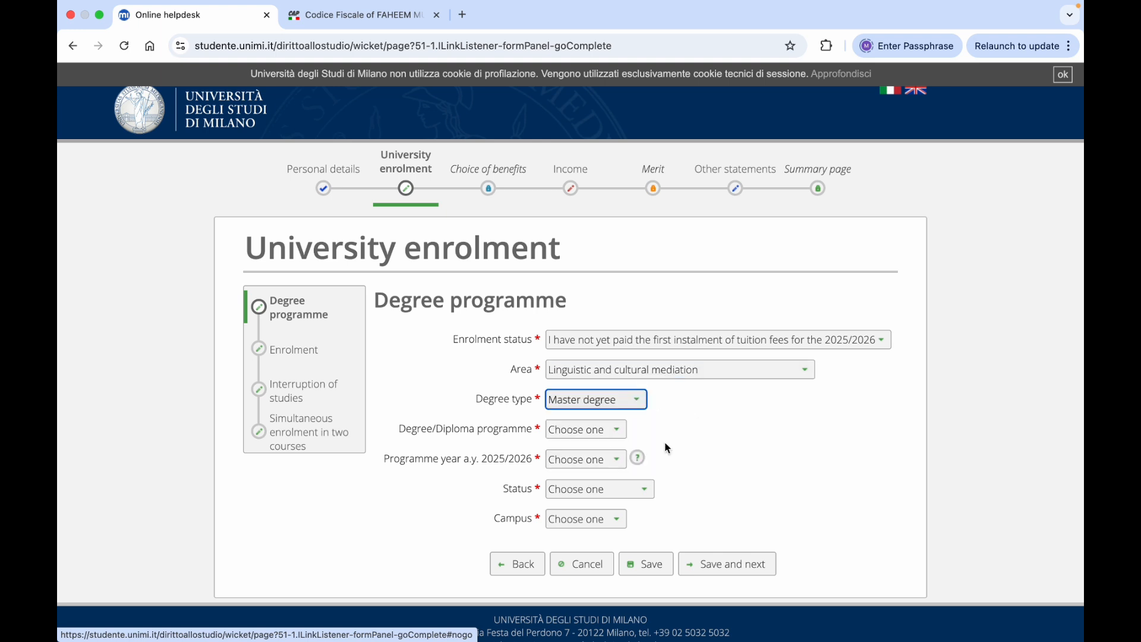
scroll(733, 438, "down", 2)
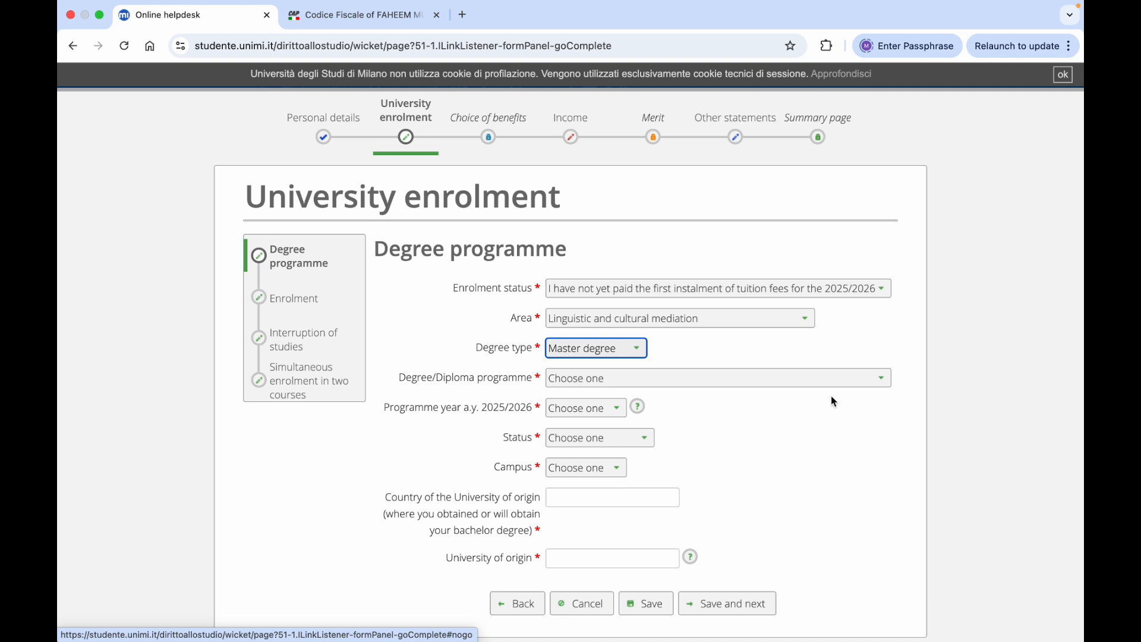
Choose the K02 languages and cultures master, 1° year, Student on track, and Milano campus
left_click(884, 380)
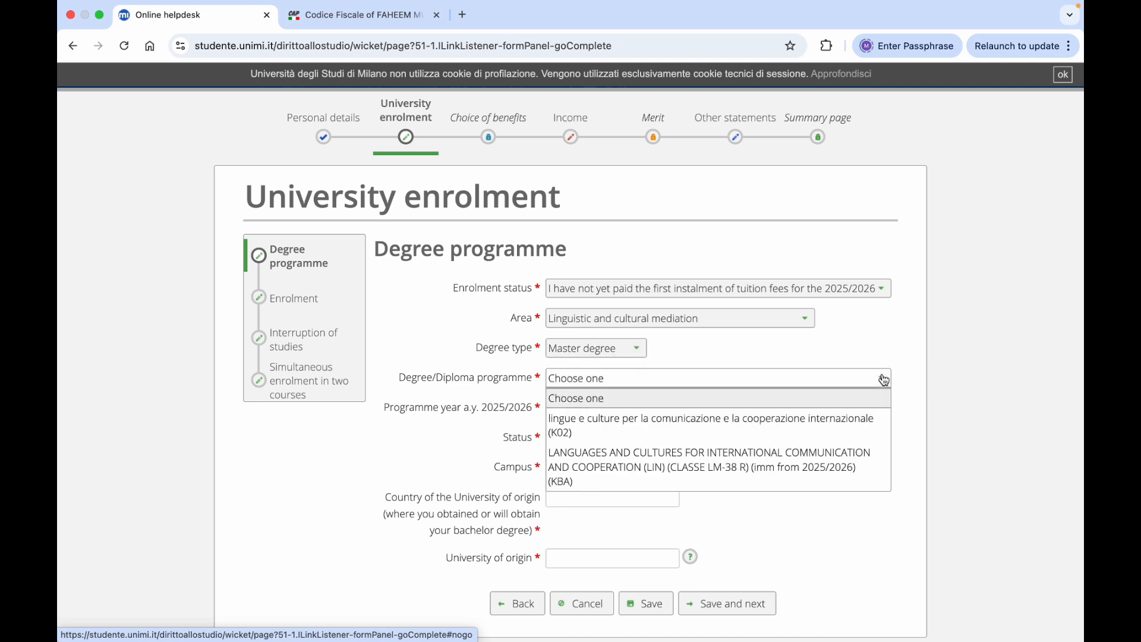
left_click(772, 438)
scroll(816, 444, "down", 1)
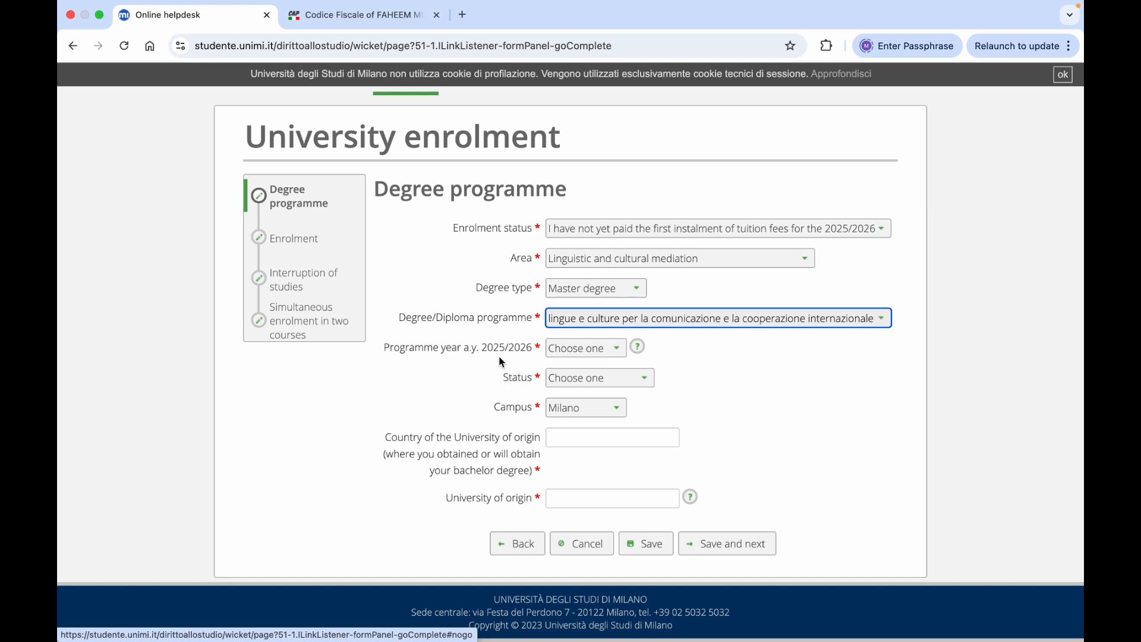
left_click(613, 352)
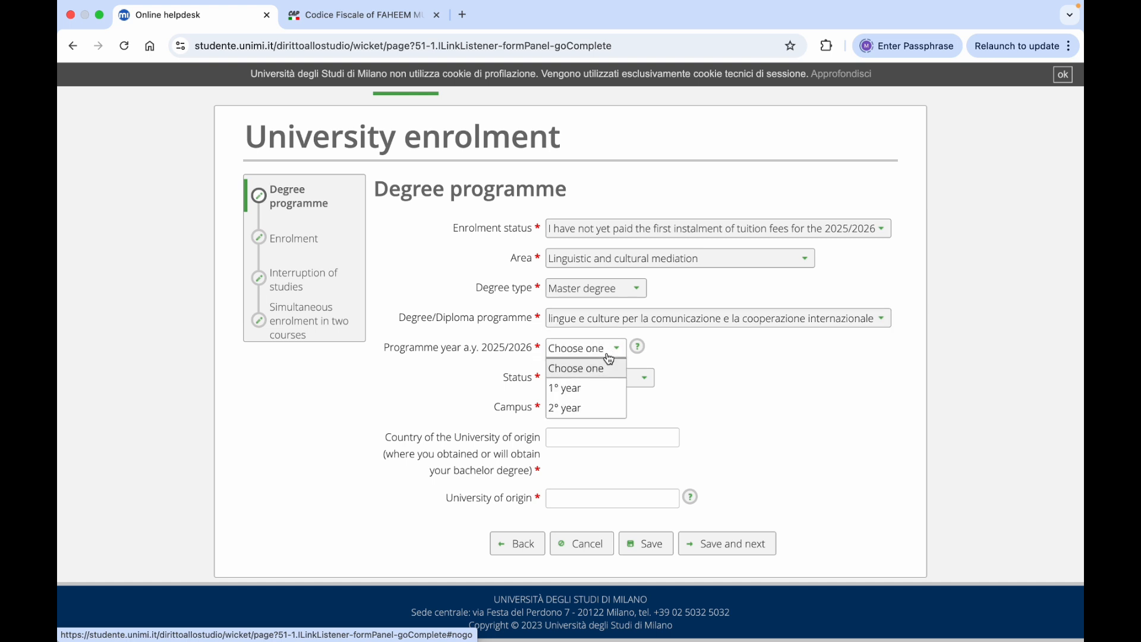
left_click(583, 388)
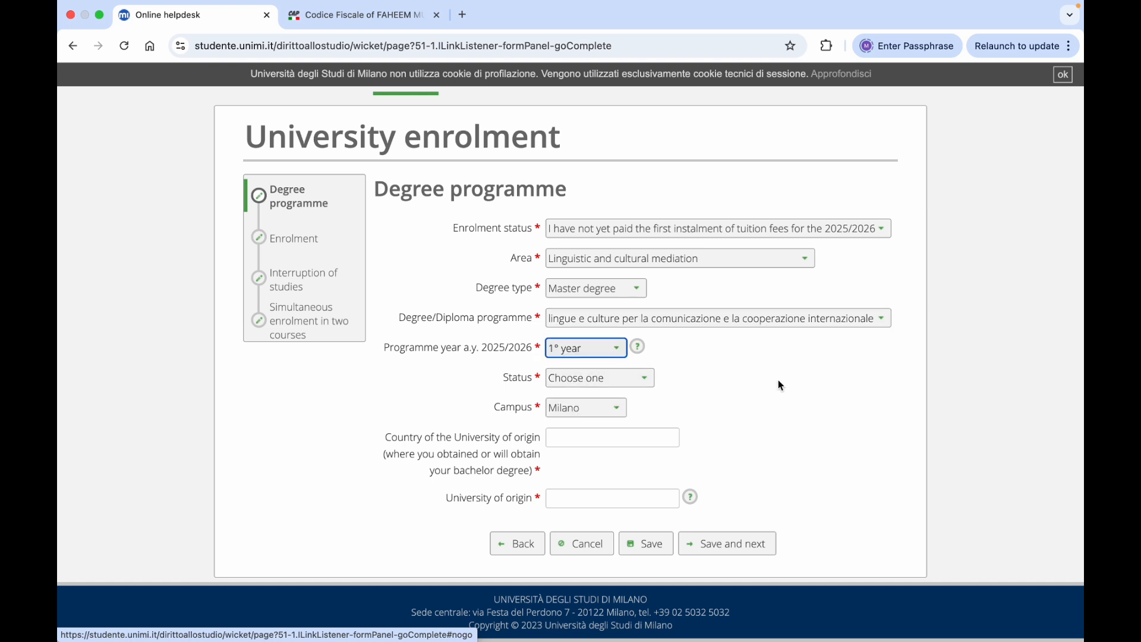
left_click(646, 382)
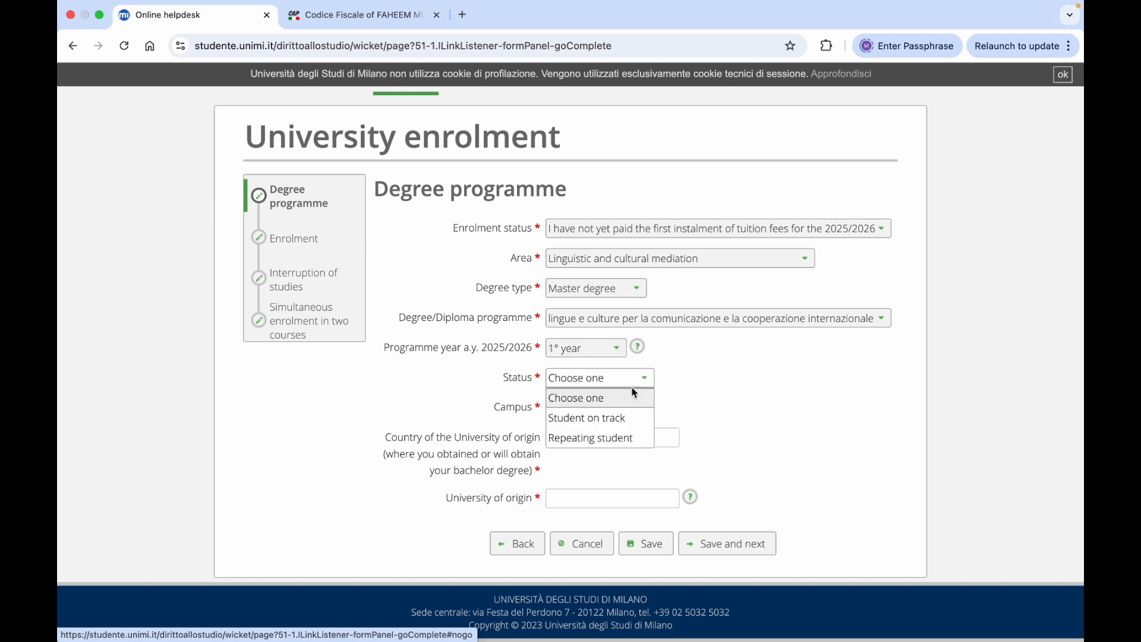
left_click(592, 419)
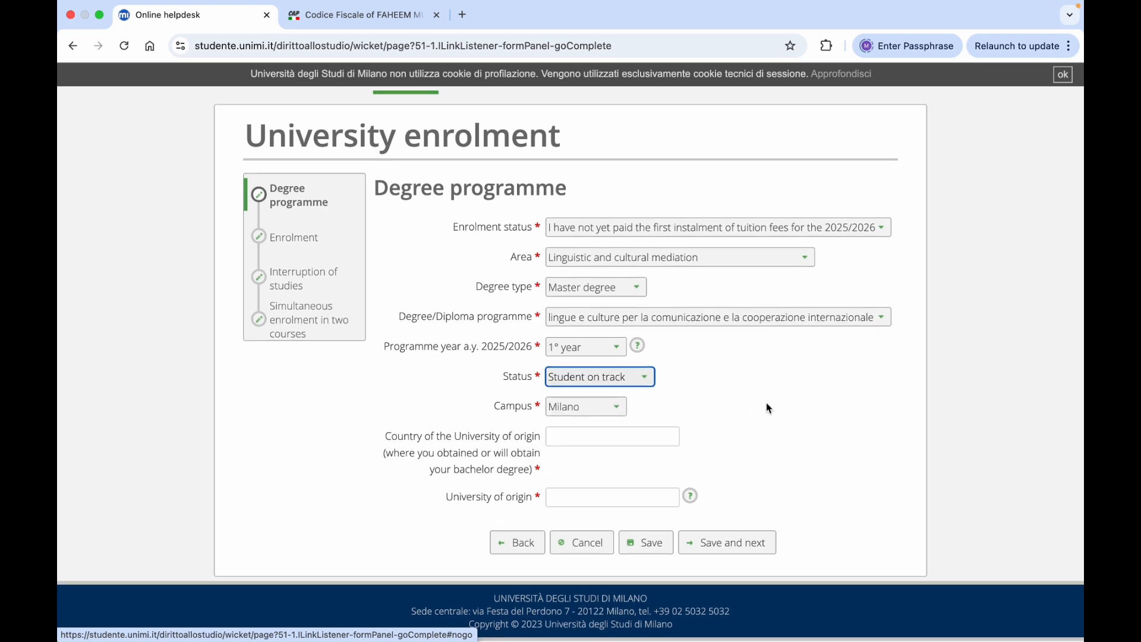
left_click(618, 410)
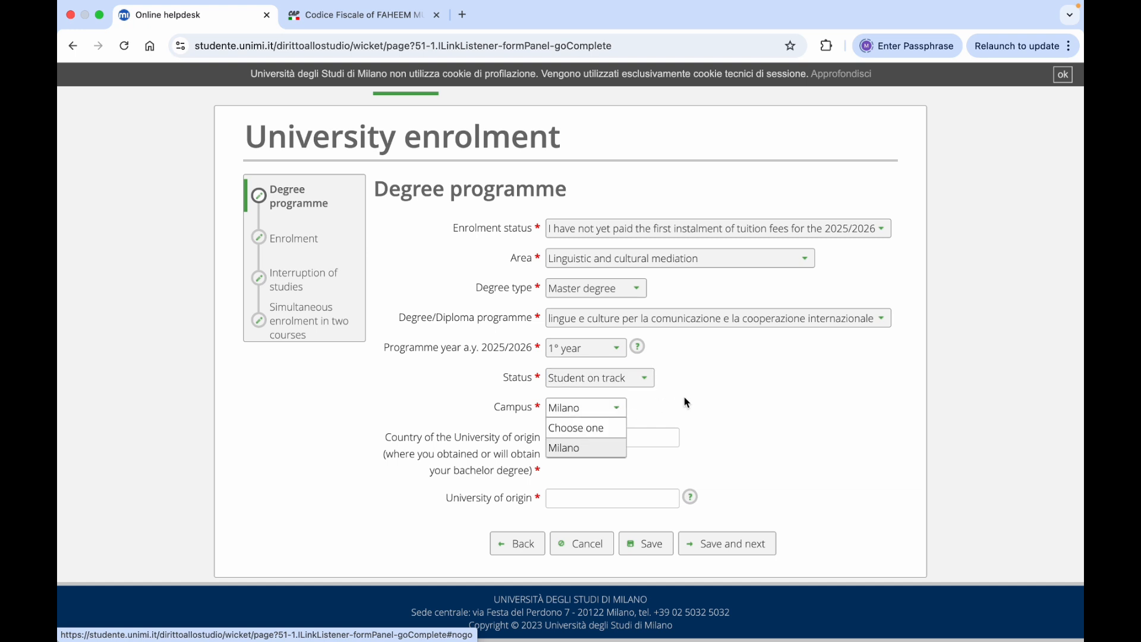
left_click(587, 447)
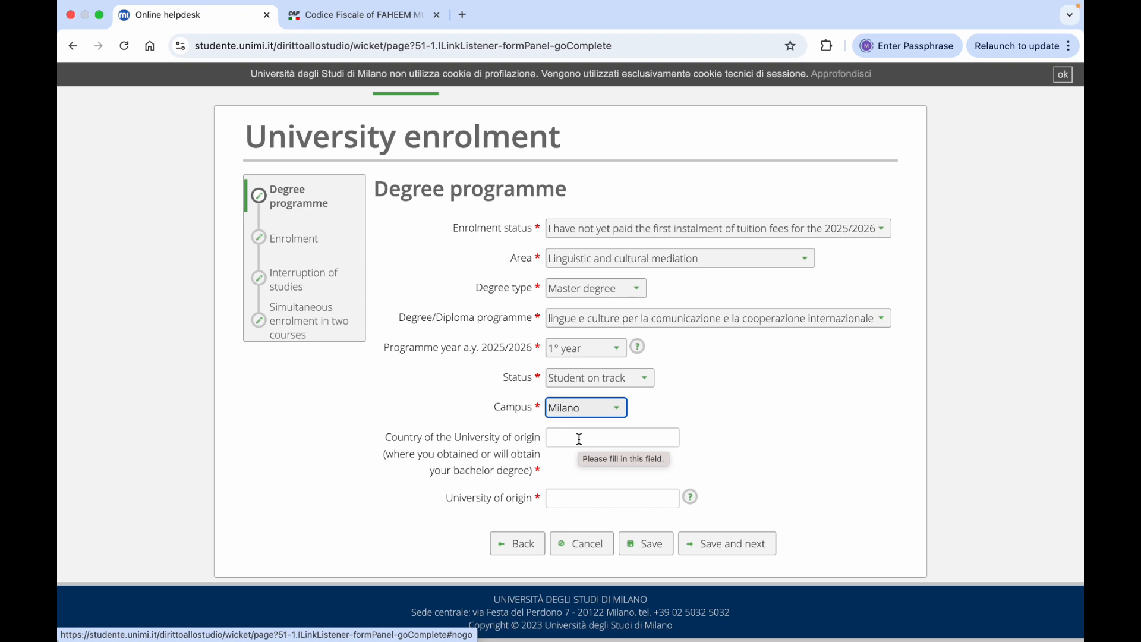
Set Pakistan as country of origin and enter 'univ name' as the university of origin
left_click(580, 438)
type("pak")
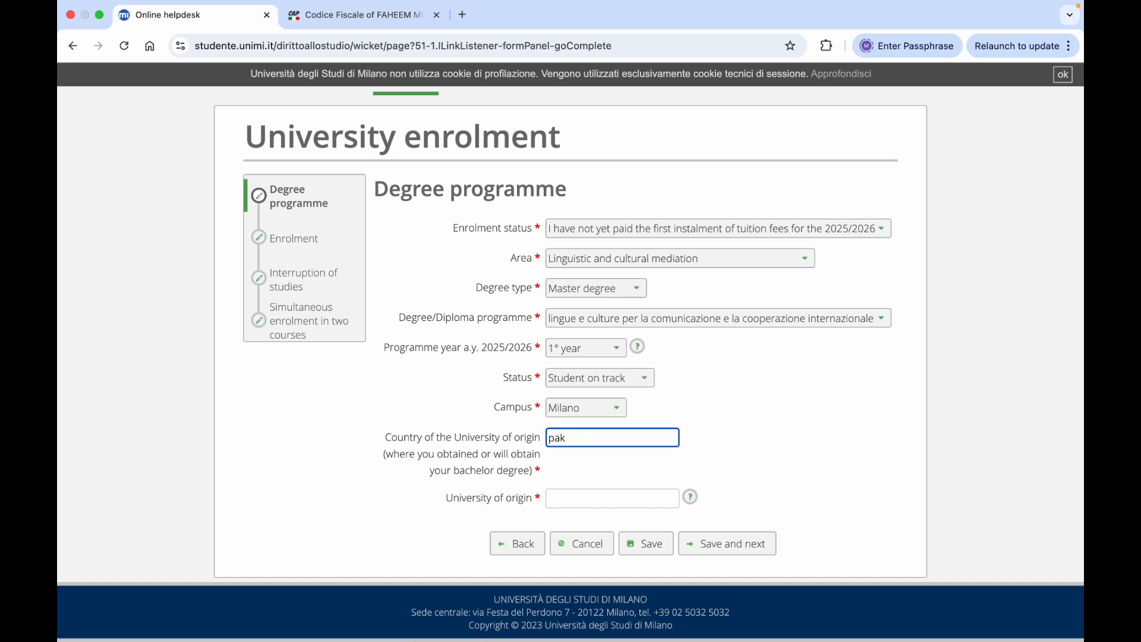
left_click(598, 457)
left_click(569, 498)
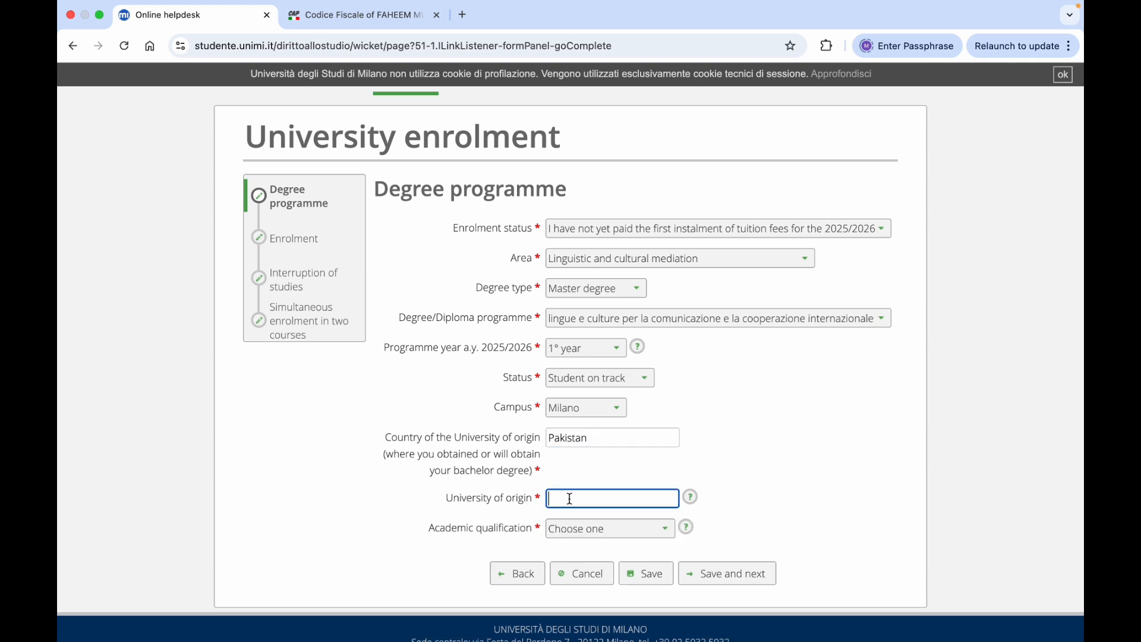
type("univ name")
Choose Laurea di primo livello as academic qualification and save the Degree programme step
left_click(666, 533)
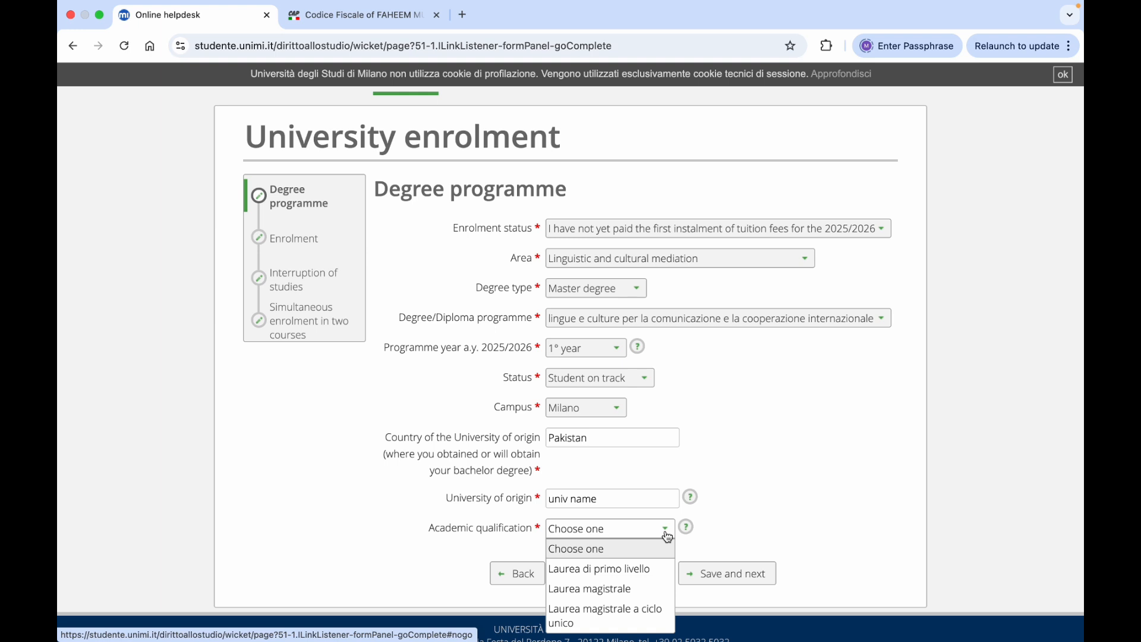
left_click(606, 570)
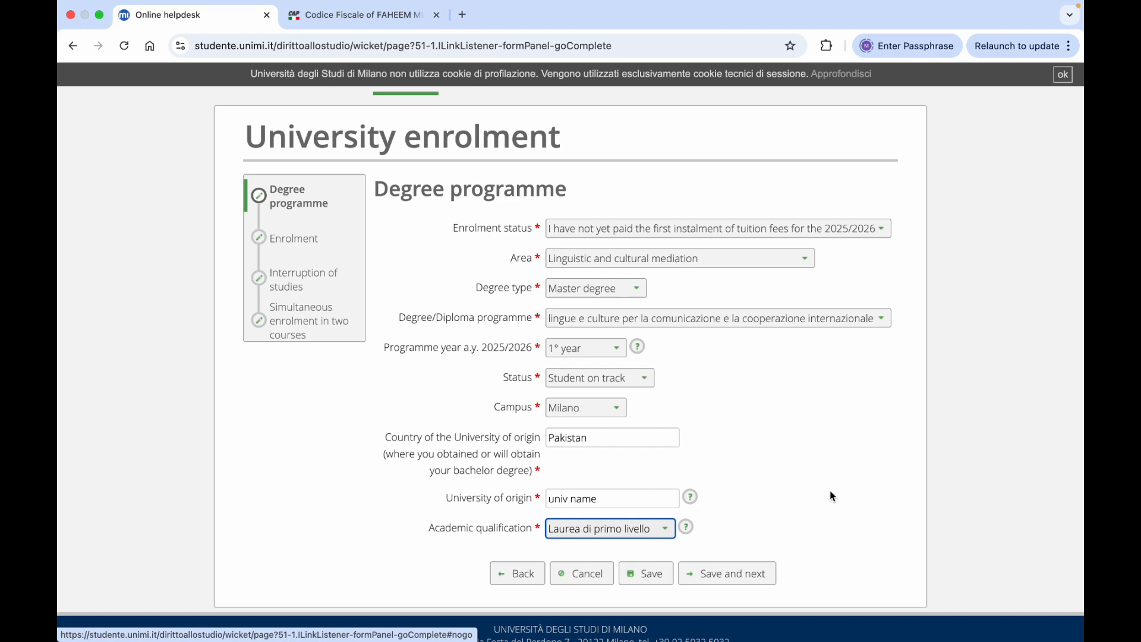
scroll(830, 496, "down", 1)
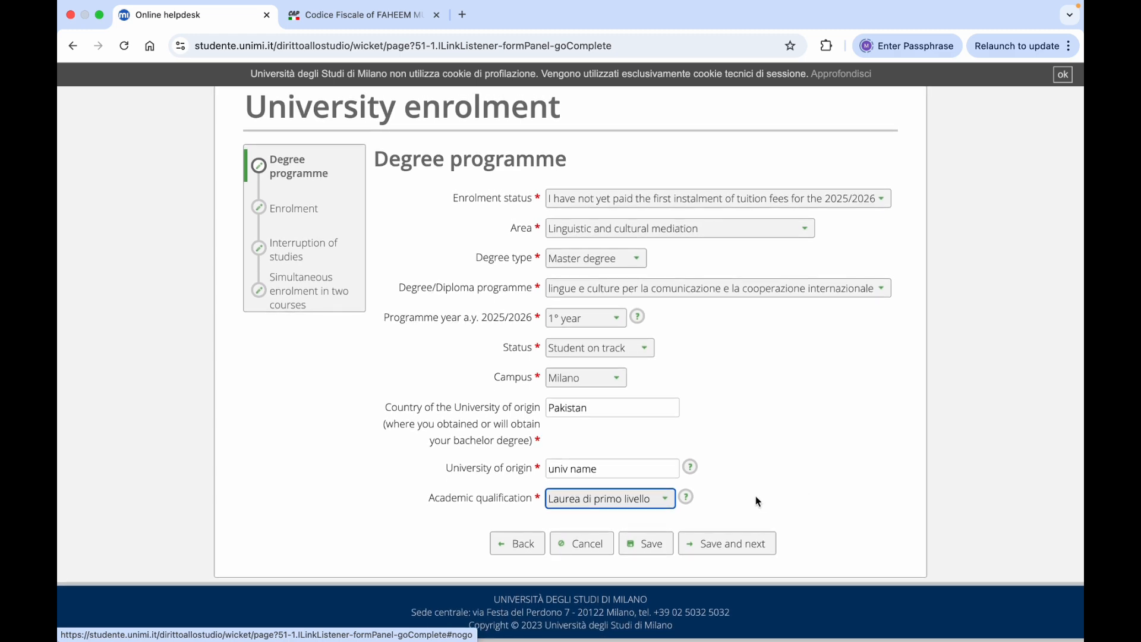
left_click(716, 544)
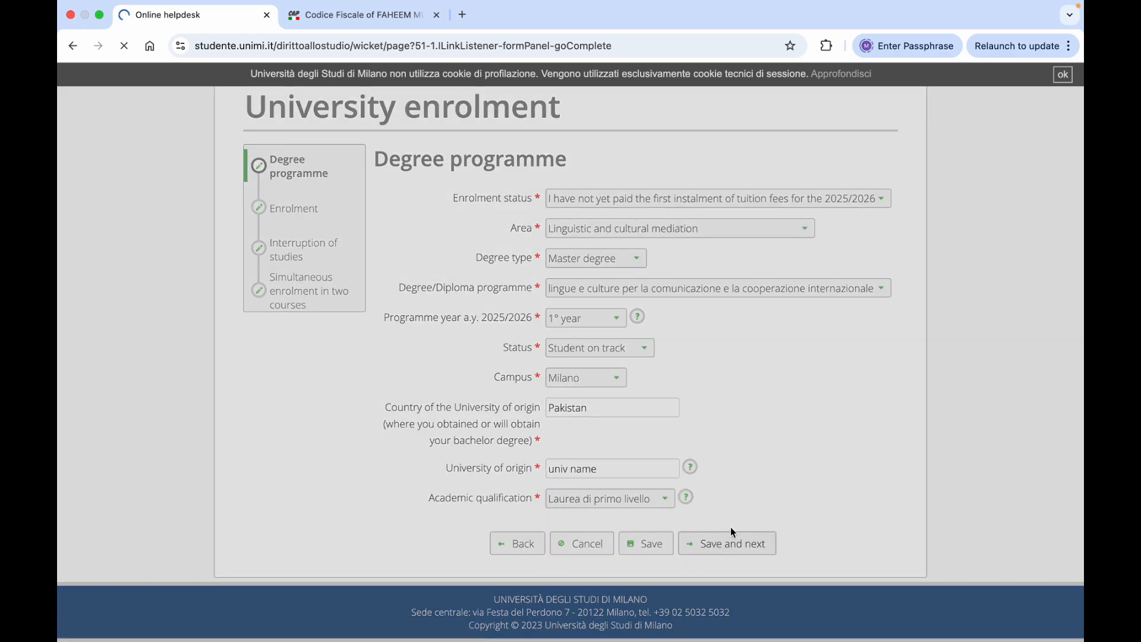
Enter 2025 as first enrolment year, clear the renewal year, and answer No to an Italian second cycle degree
scroll(821, 467, "down", 1)
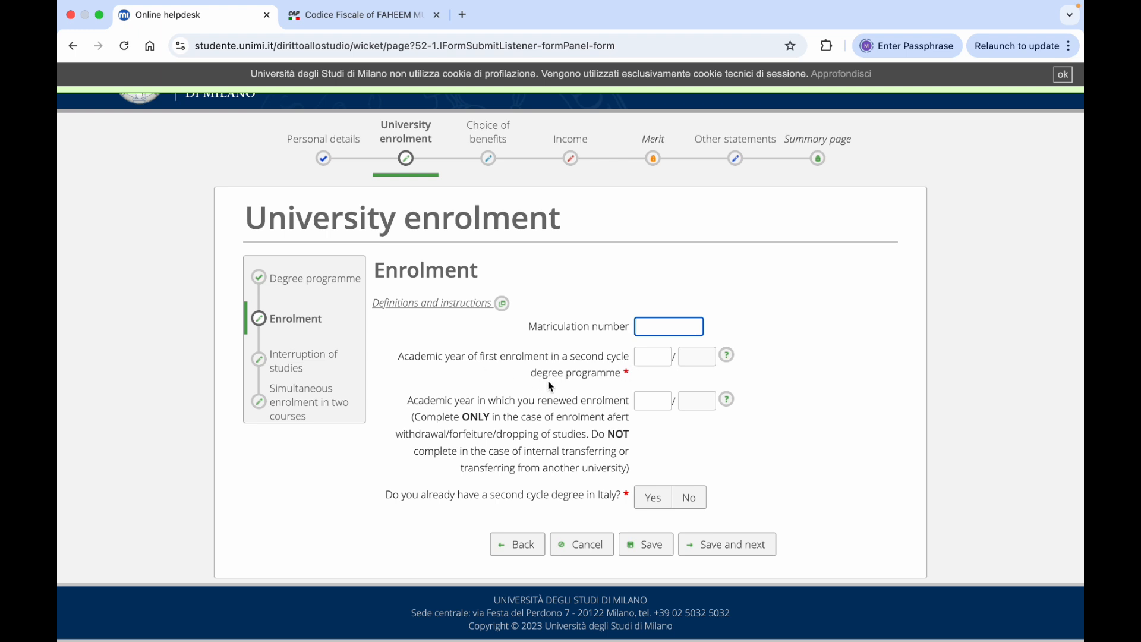
left_click(650, 357)
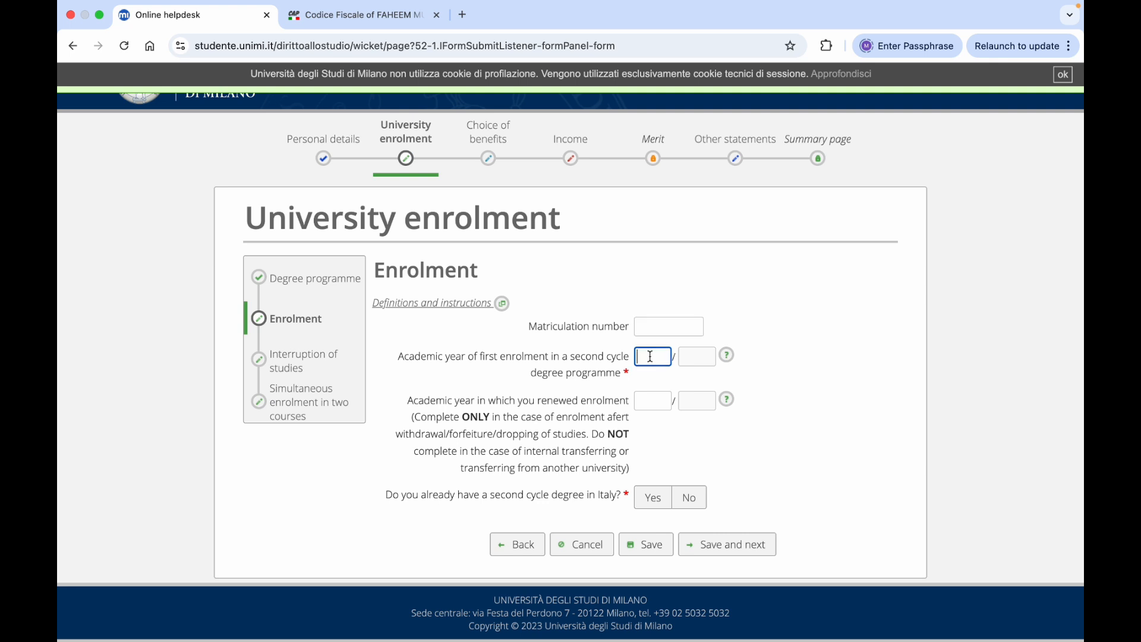
type("2025")
key("Tab")
type("2026")
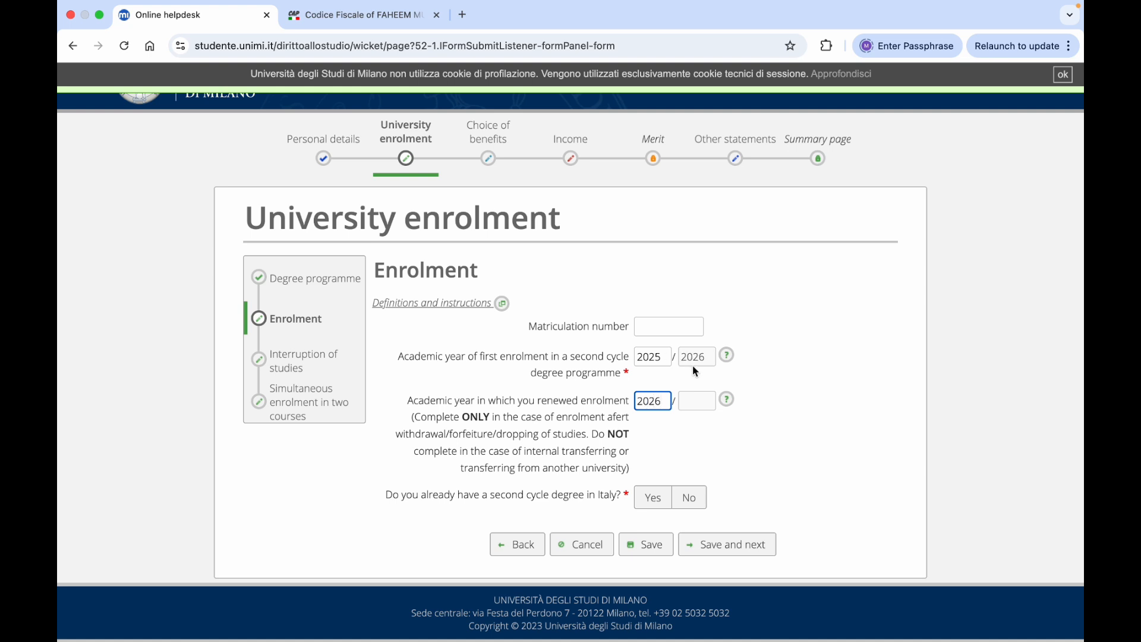
key("BackSpace")
key("BackSpace")
key("BackSpace")
key("BackSpace")
scroll(835, 430, "down", 1)
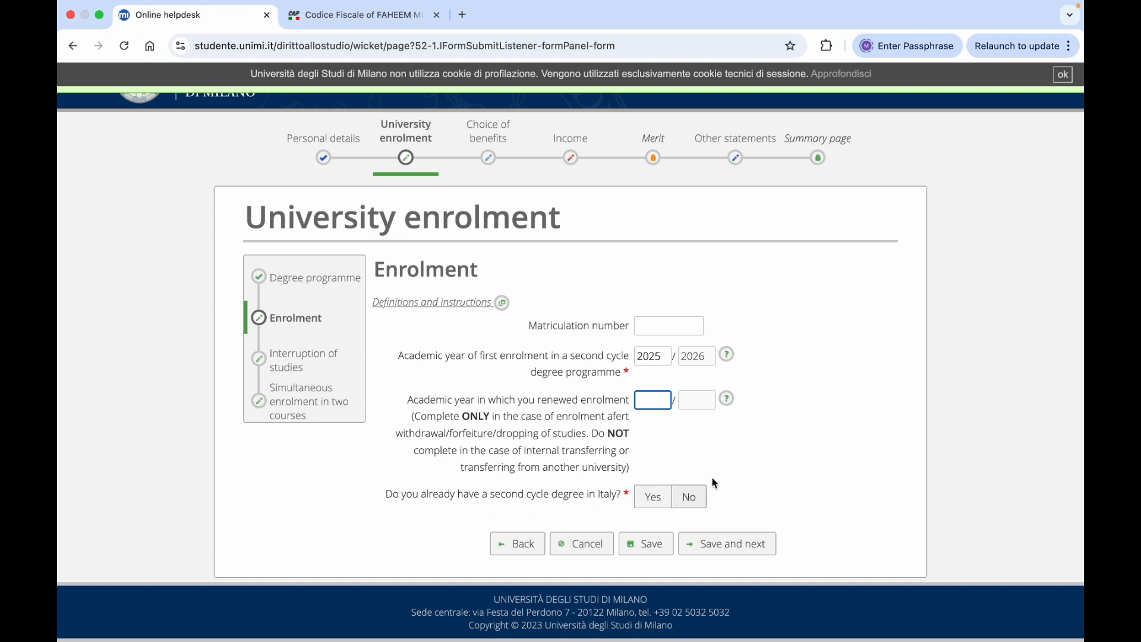
left_click(698, 499)
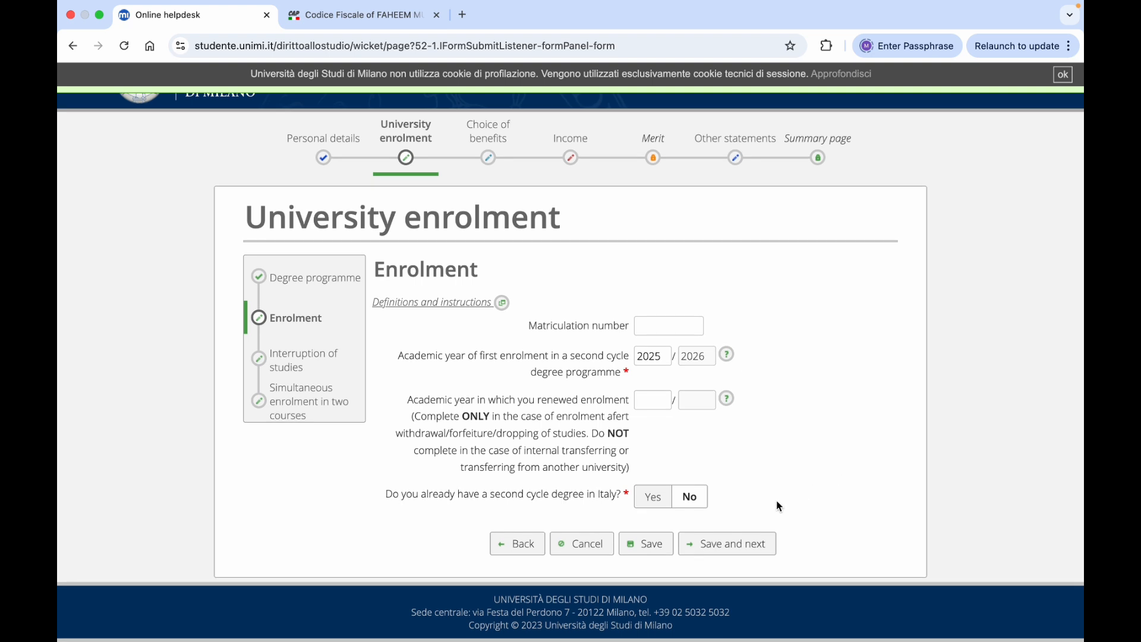
Save the Enrolment details, then answer No to any interruptions in studies
left_click(733, 541)
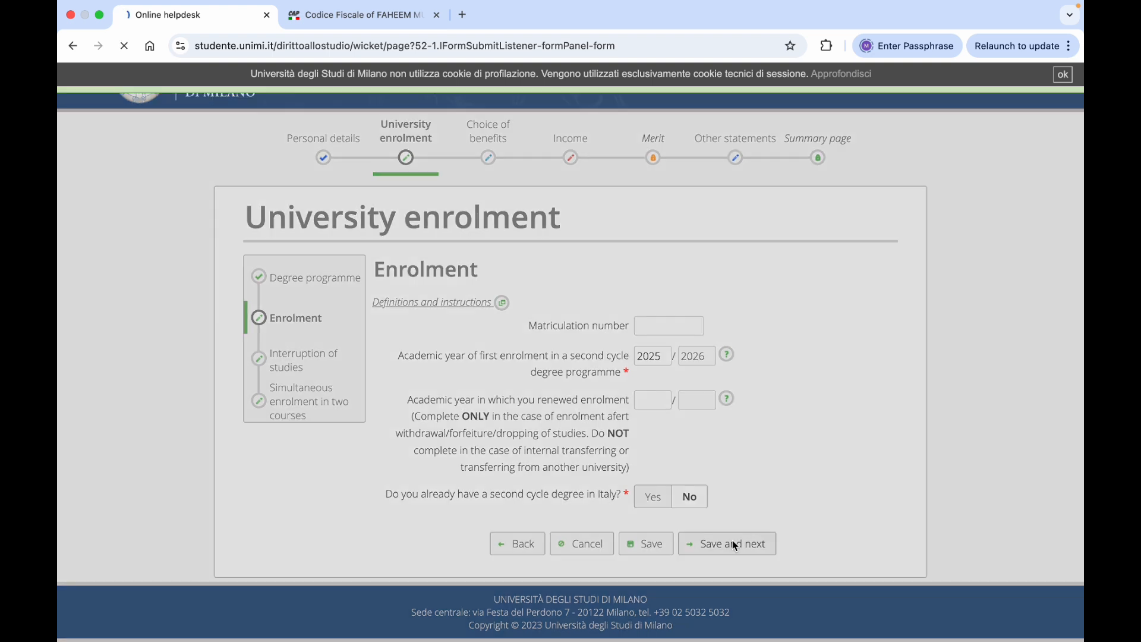
scroll(833, 478, "down", 1)
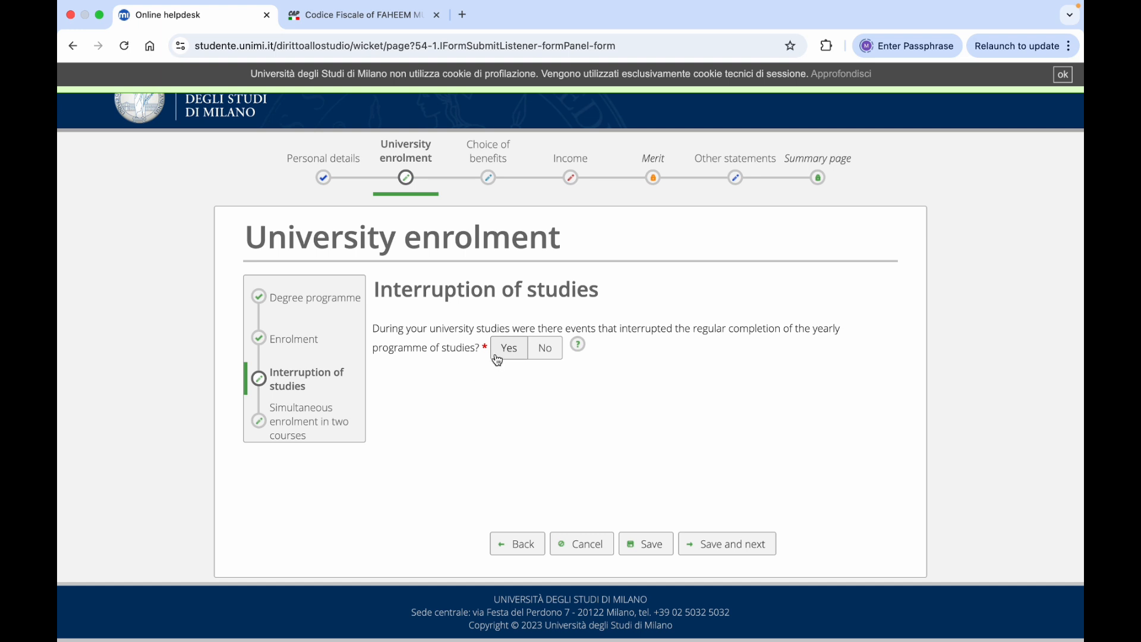
left_click(538, 350)
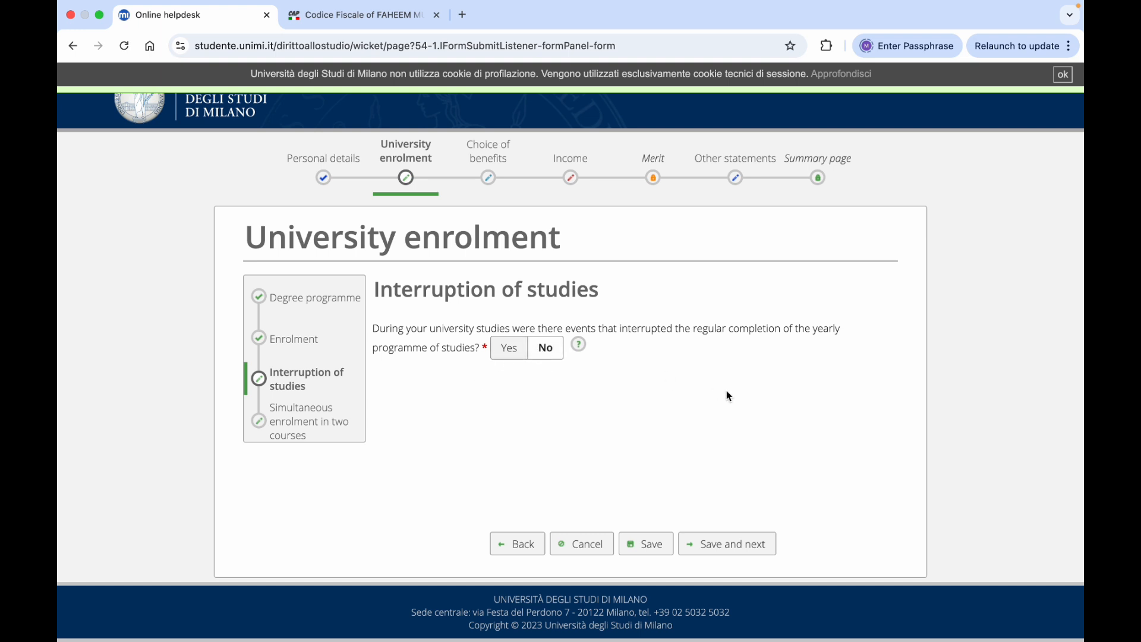
Save the interruption answer, set simultaneous enrolment in two courses to No, and save again
left_click(722, 545)
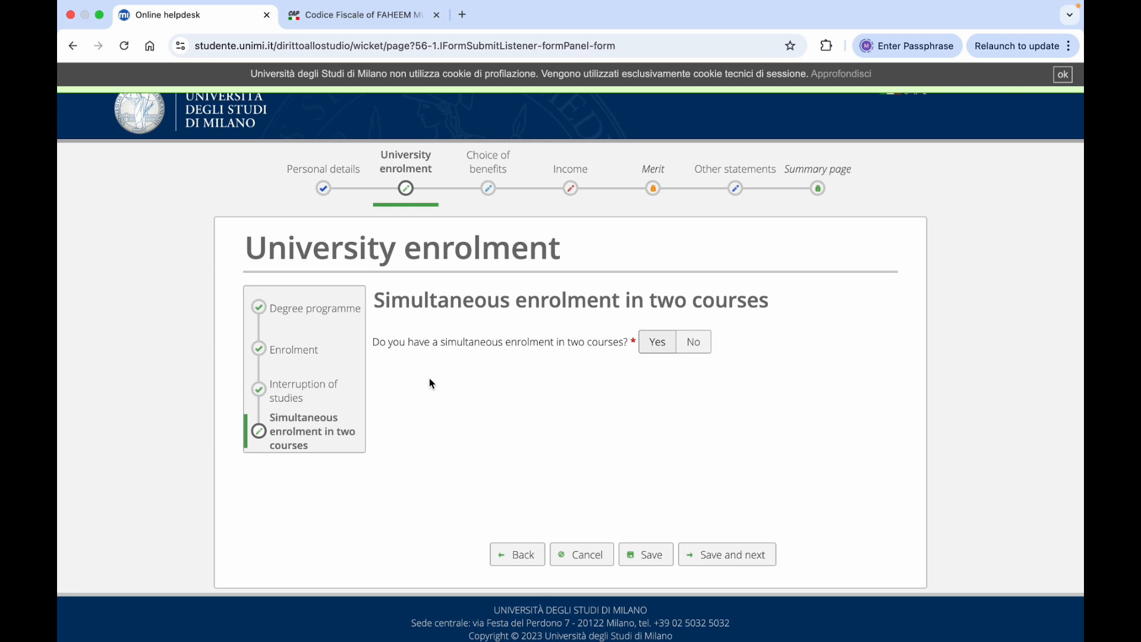
left_click(651, 347)
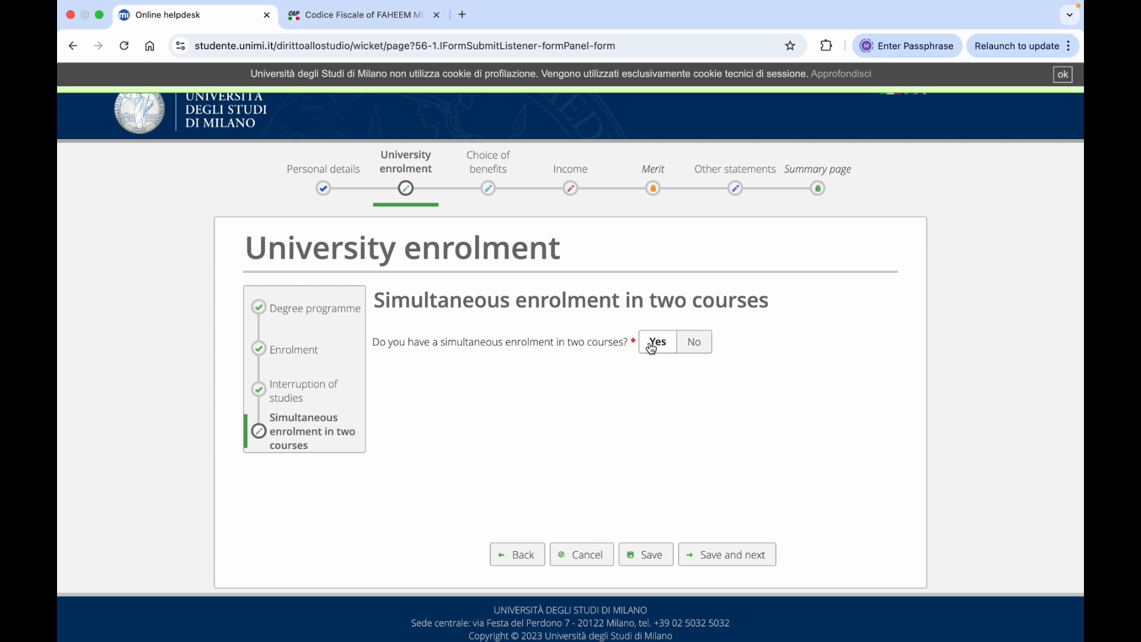
left_click(696, 343)
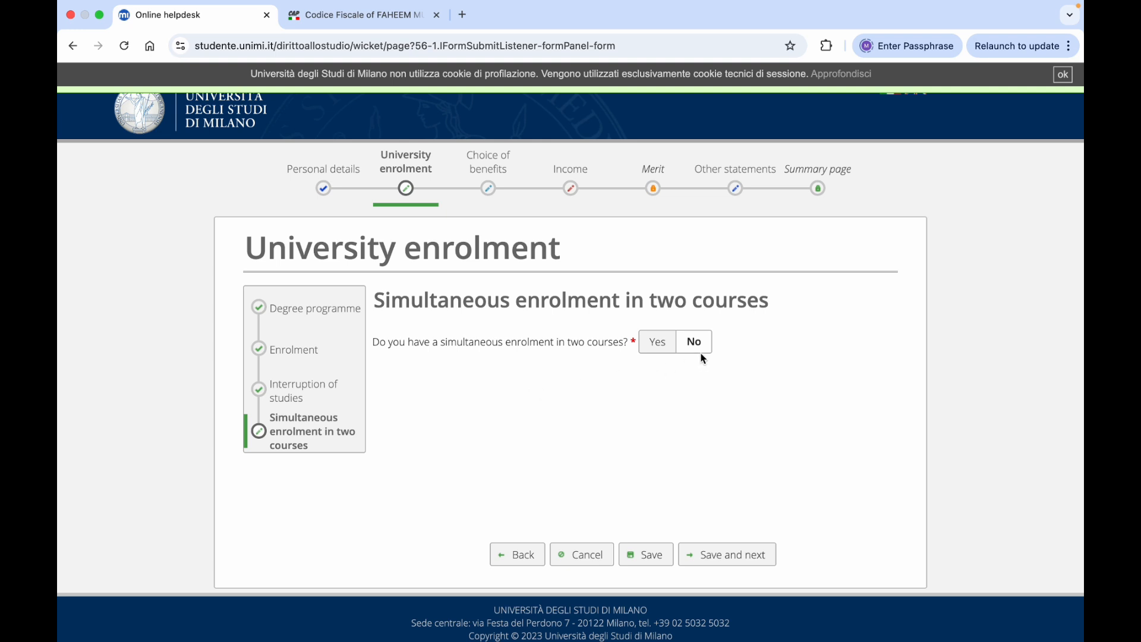
scroll(749, 354, "down", 1)
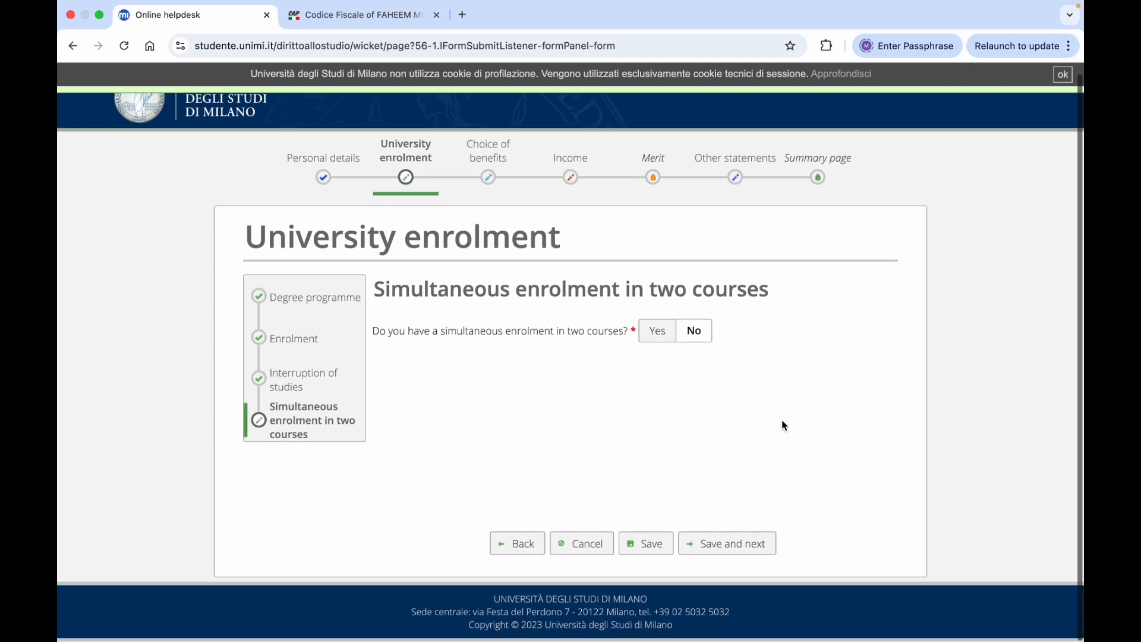
left_click(708, 542)
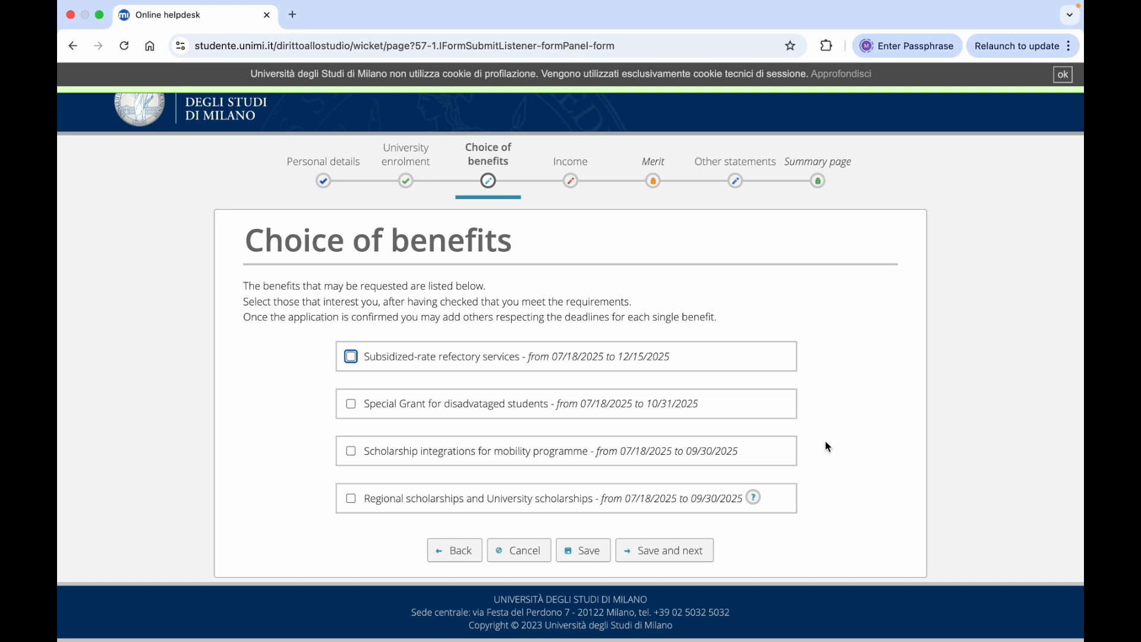
Tick Regional scholarships and University scholarships and save the Choice of benefits
left_click(351, 498)
left_click(659, 552)
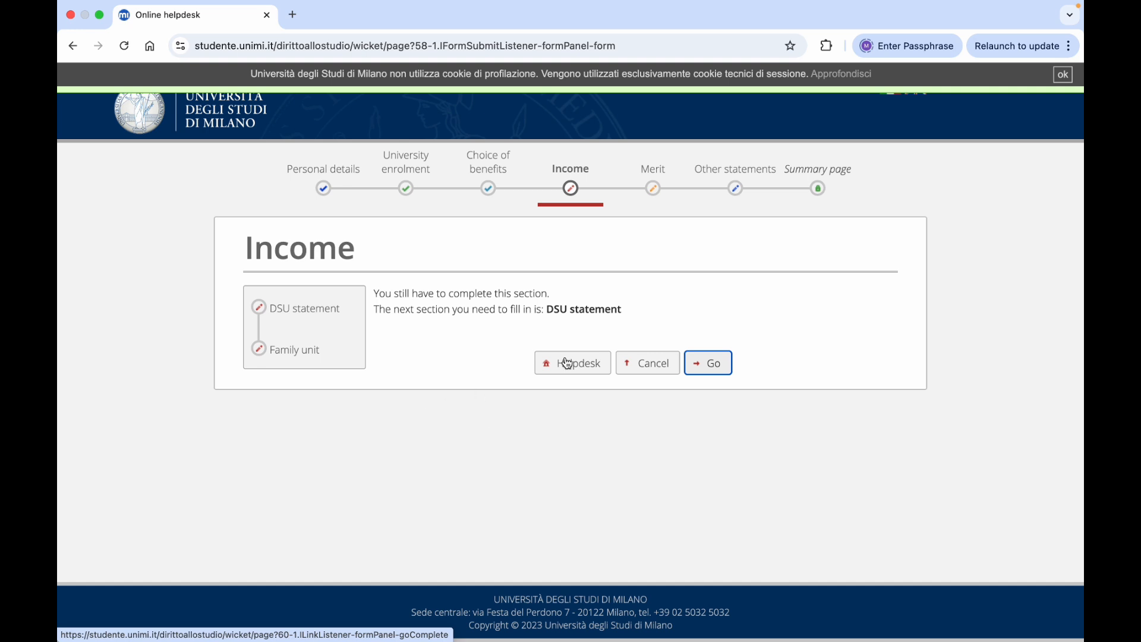
Answer No to the family unit residing in Italy and to other 2023 higher education benefits, then save
left_click(710, 369)
scroll(707, 369, "down", 1)
scroll(708, 368, "down", 1)
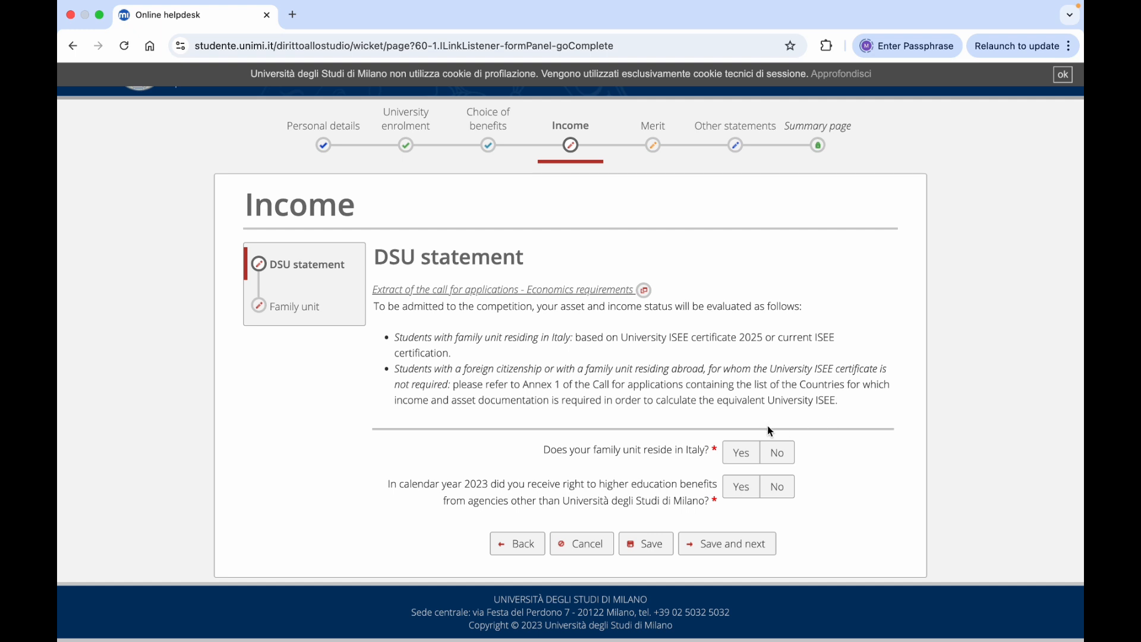
left_click(778, 455)
left_click(778, 490)
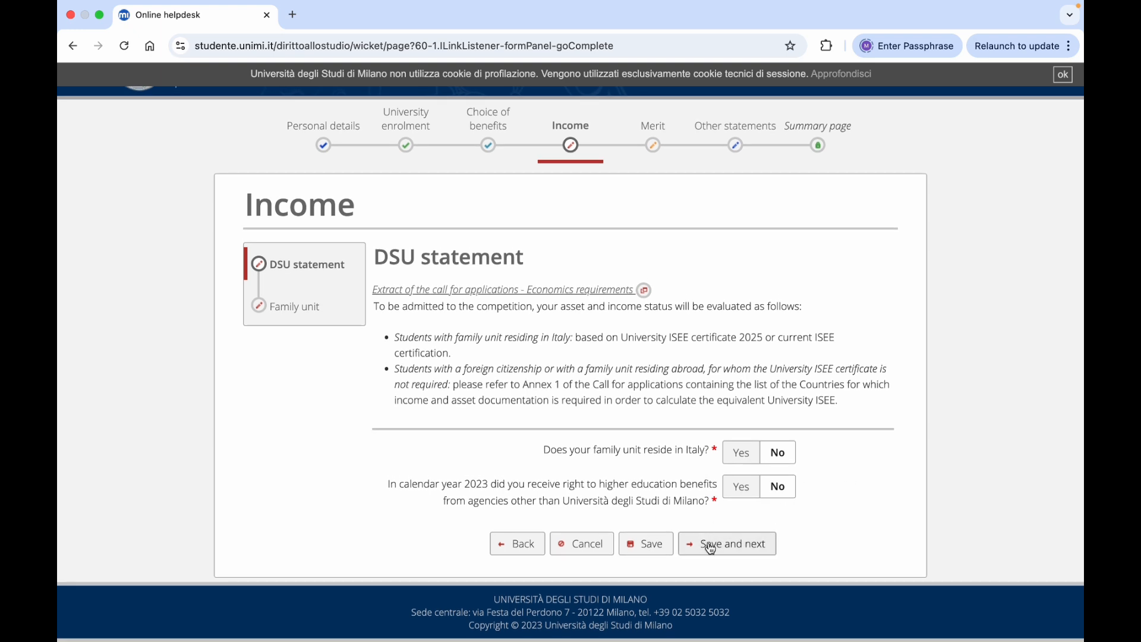
left_click(709, 544)
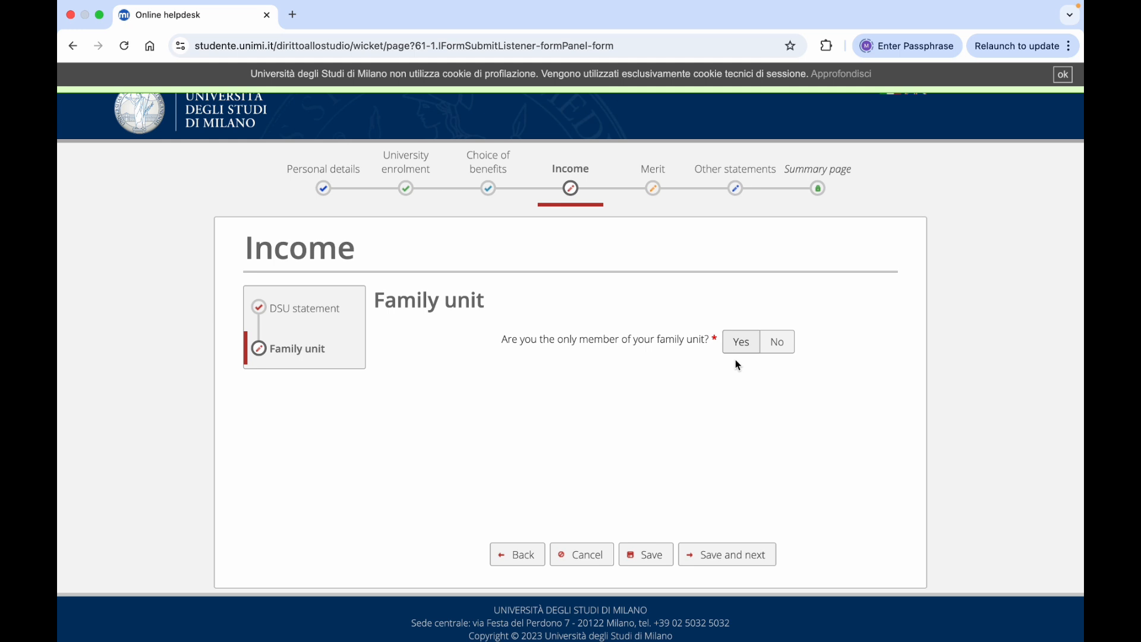
After discarding an added family member form, answer Yes to being the only family unit member and save Income
left_click(776, 347)
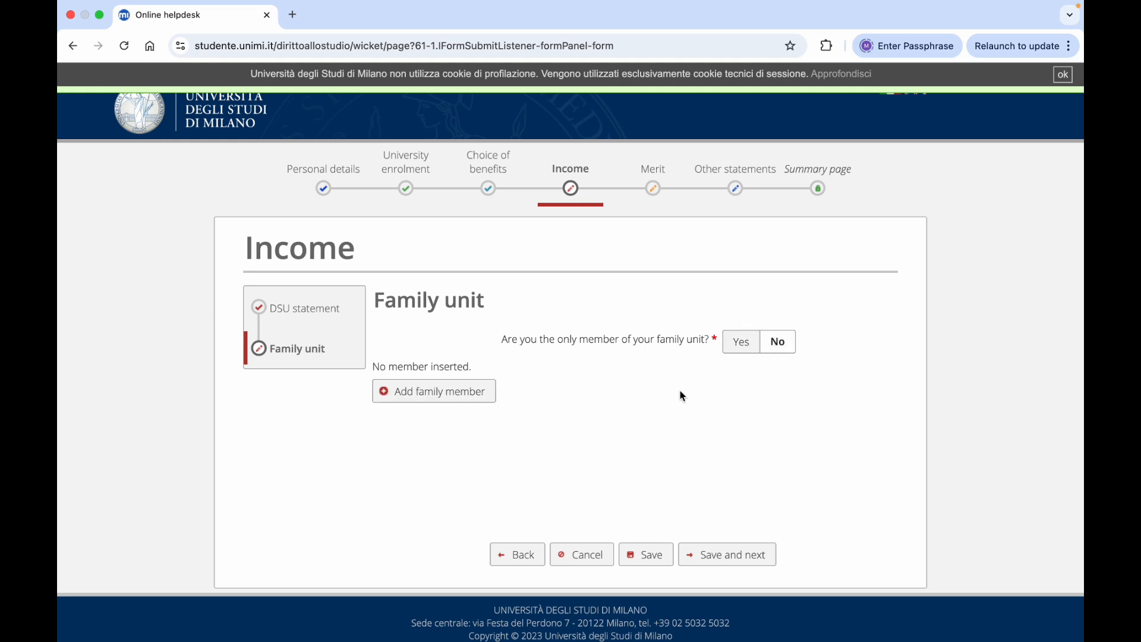
left_click(448, 392)
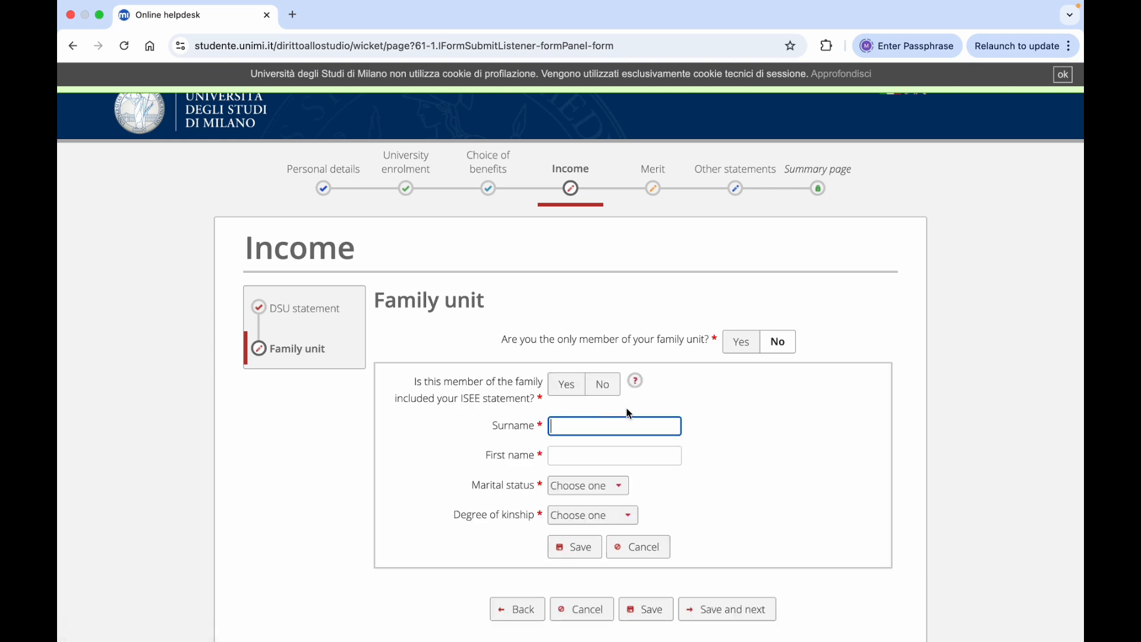
scroll(661, 410, "down", 2)
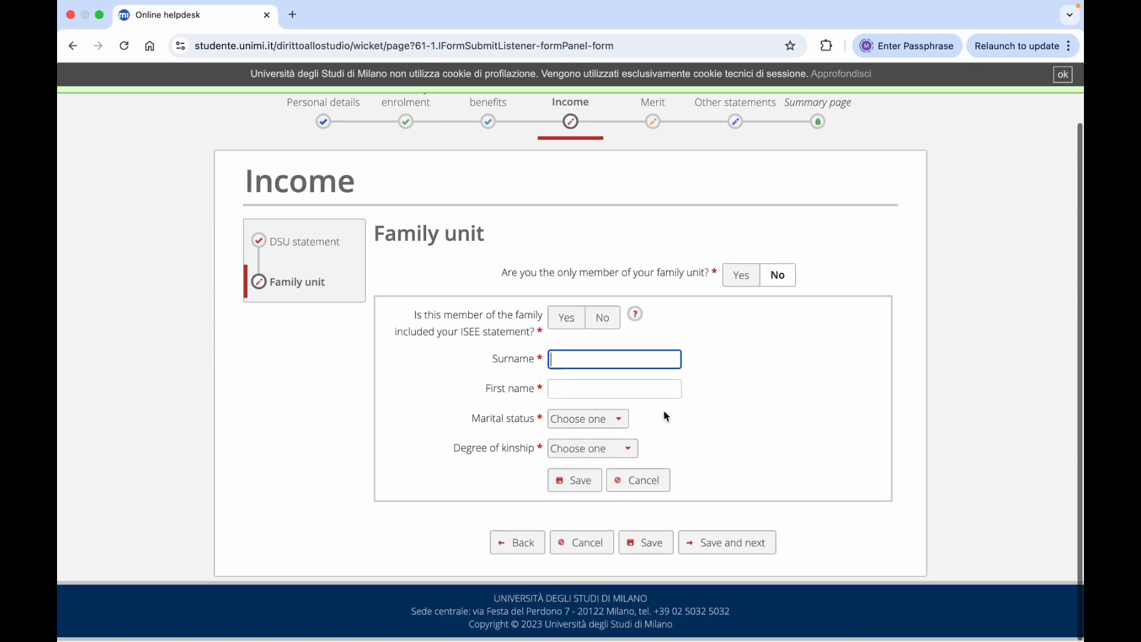
left_click(636, 480)
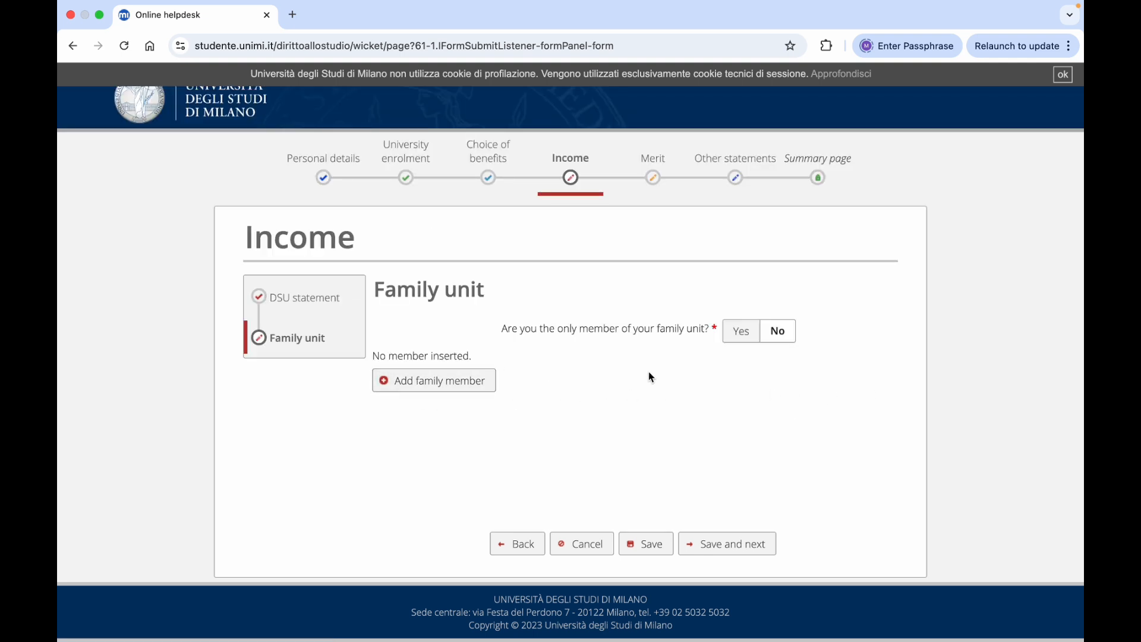
left_click(735, 339)
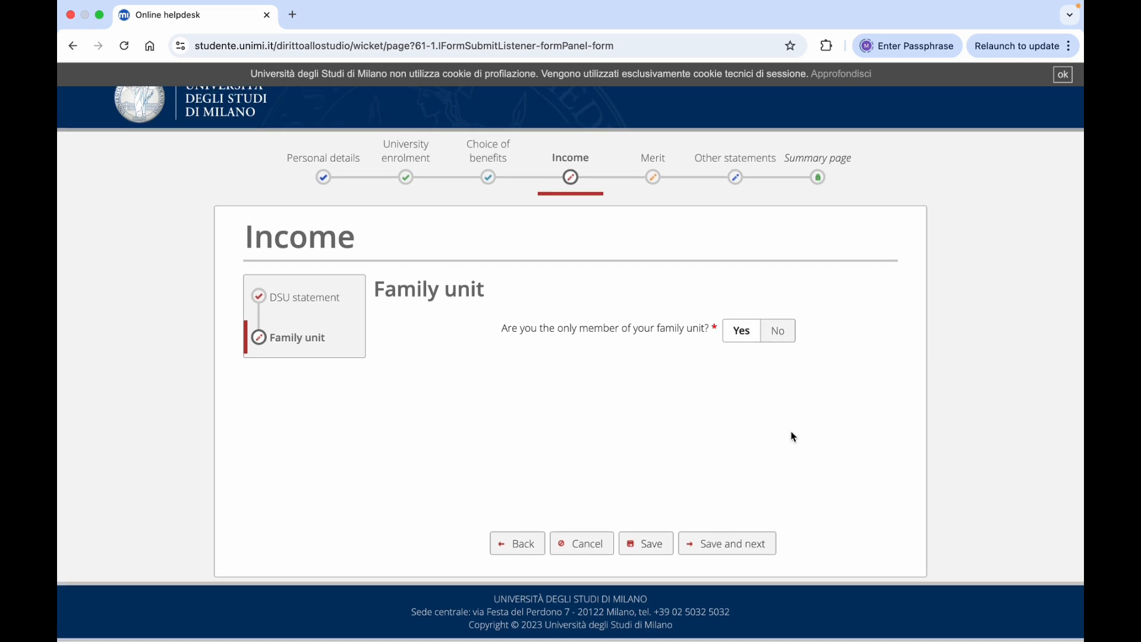
left_click(721, 543)
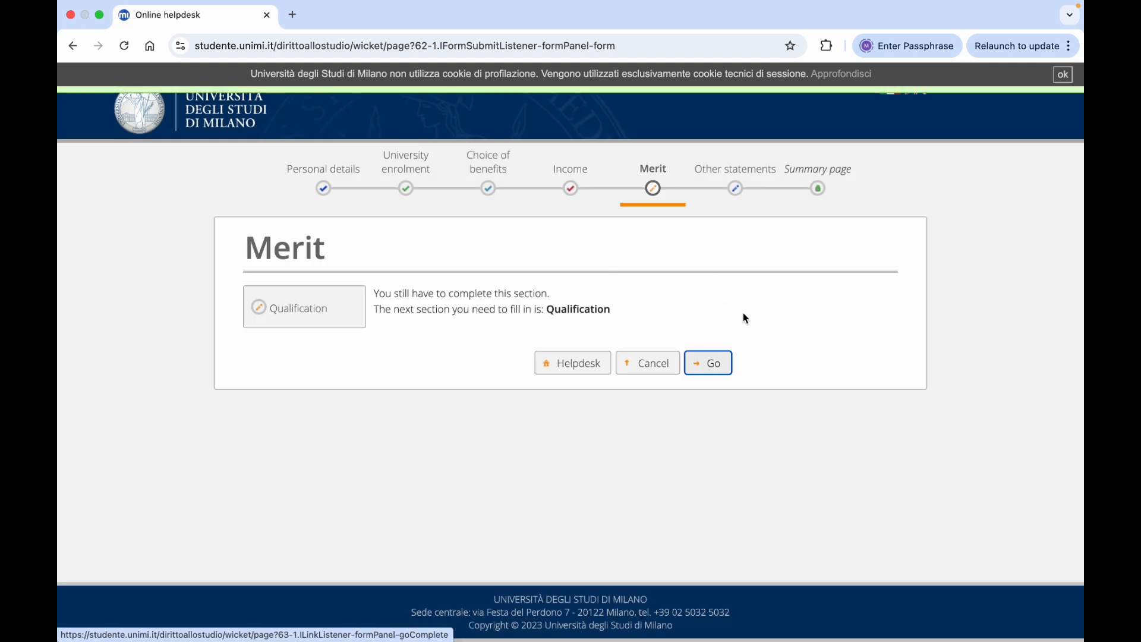
Select Graduate as the qualification status and save the Merit step
left_click(712, 364)
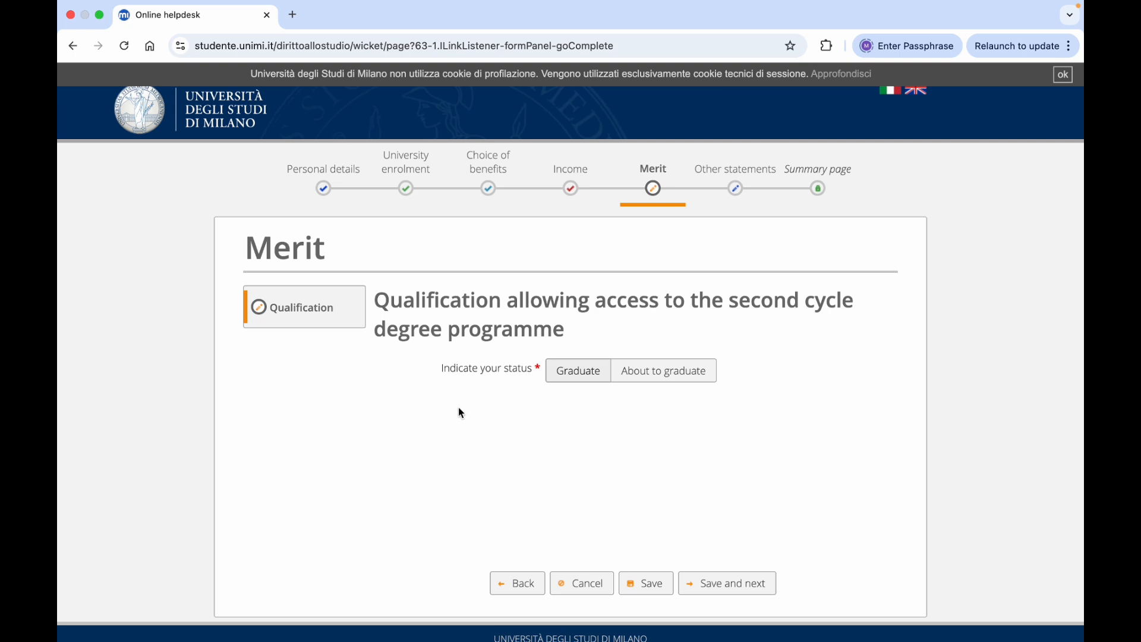
left_click(586, 384)
scroll(784, 390, "down", 1)
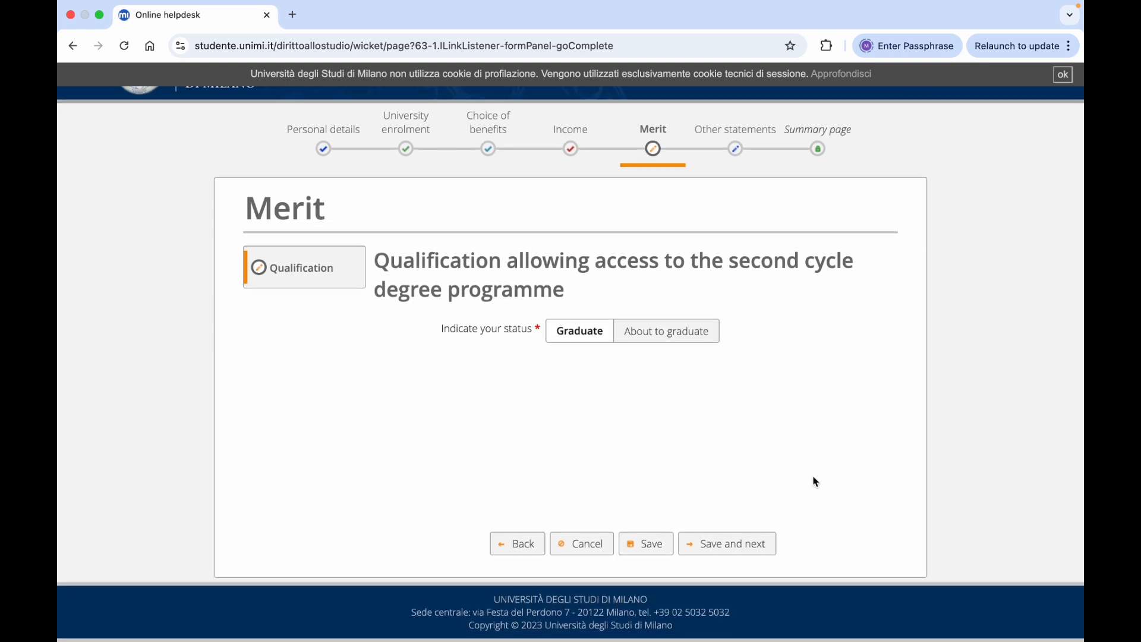
left_click(728, 542)
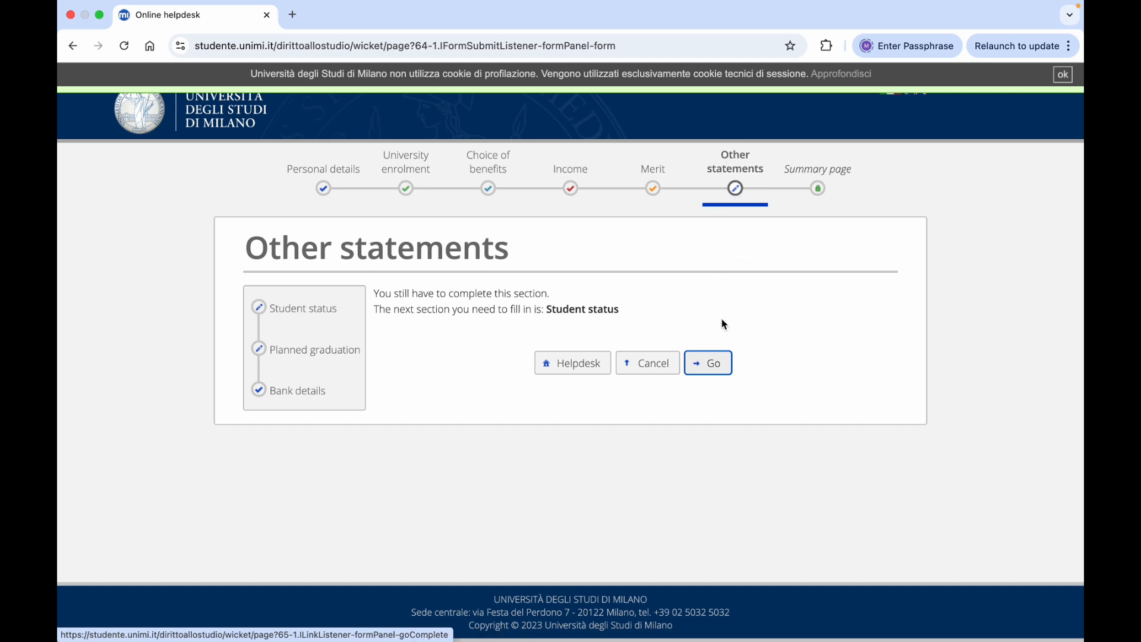
In Student status, answer No to living in the study city and pick More than 90 minutes travel
left_click(701, 361)
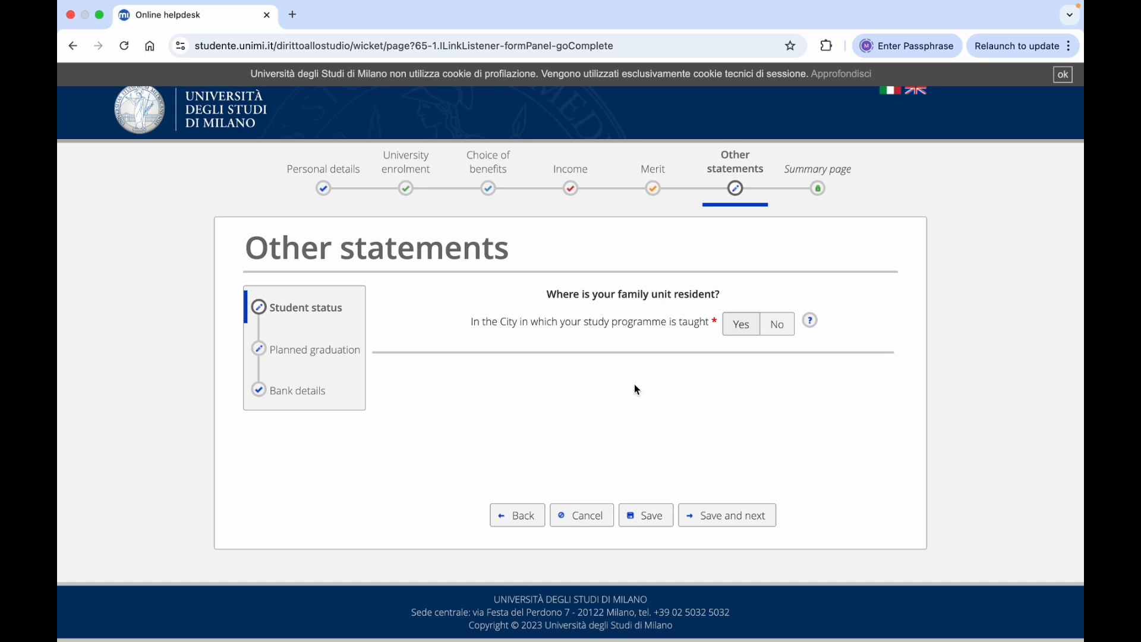
left_click(777, 329)
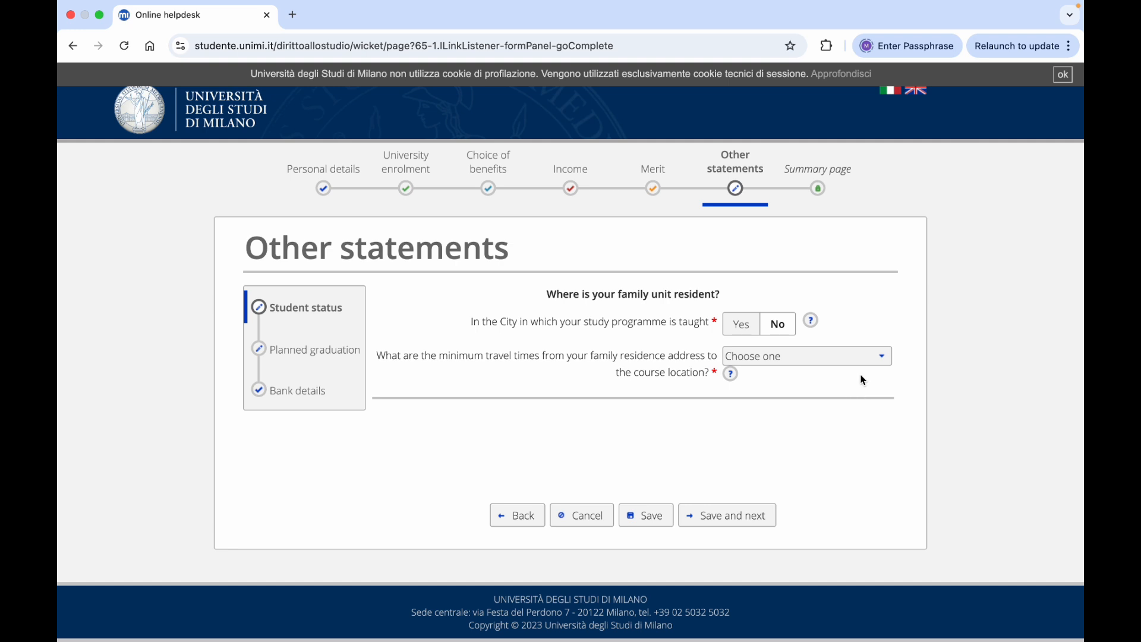
left_click(884, 358)
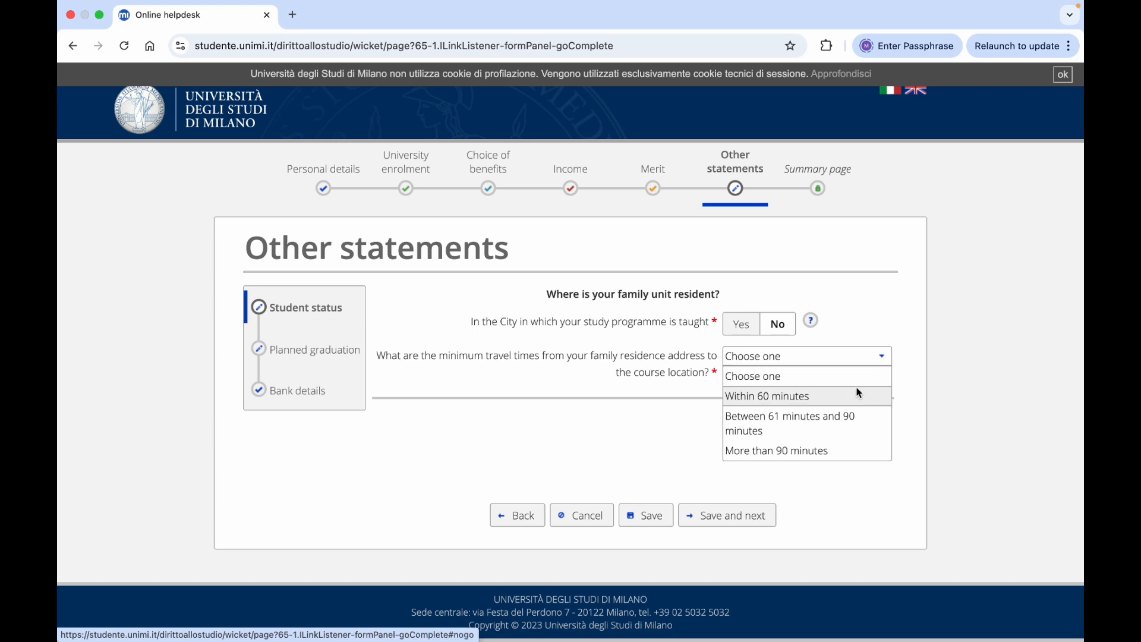
left_click(798, 452)
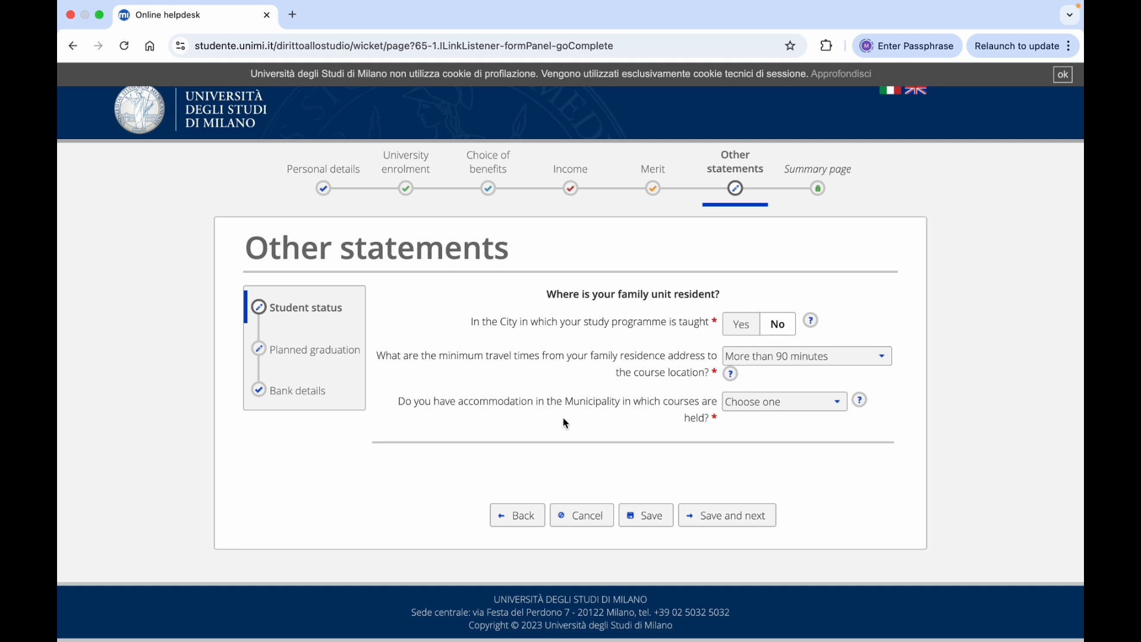
Choose No accommodation, review the commuter note with its 15 November deadline, and save Student status
left_click(836, 403)
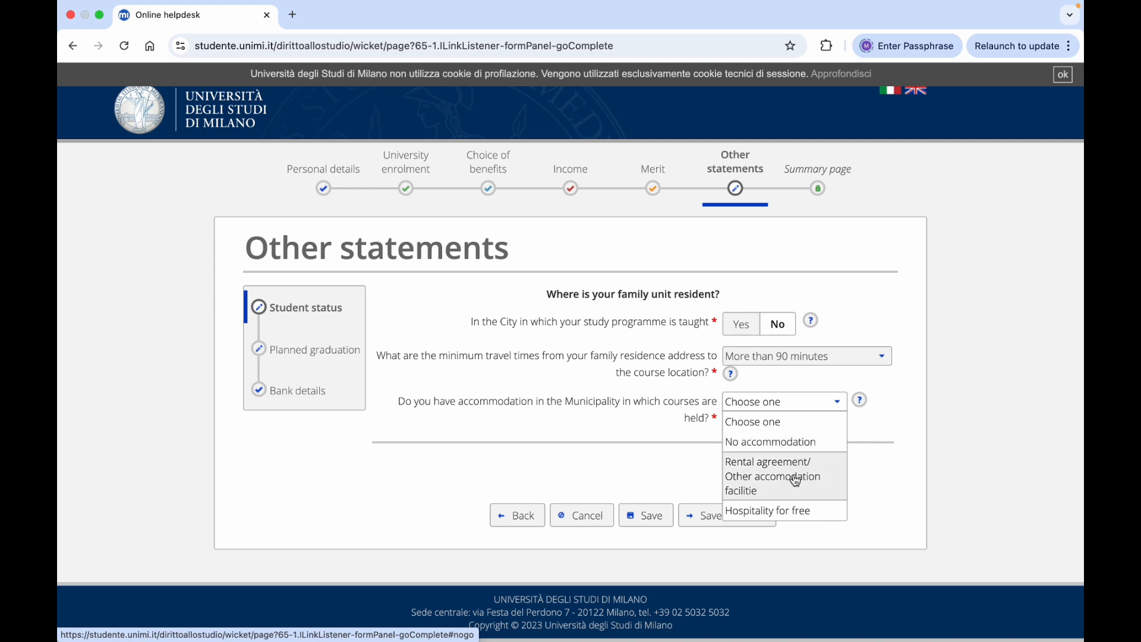
left_click(785, 443)
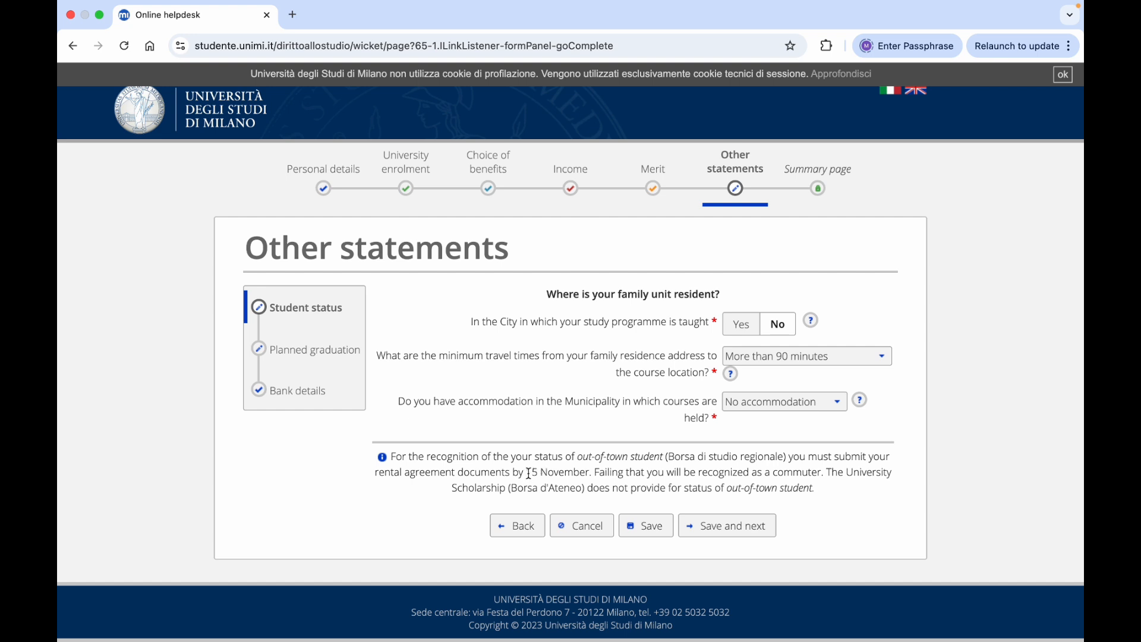
left_click_drag(527, 473, 588, 476)
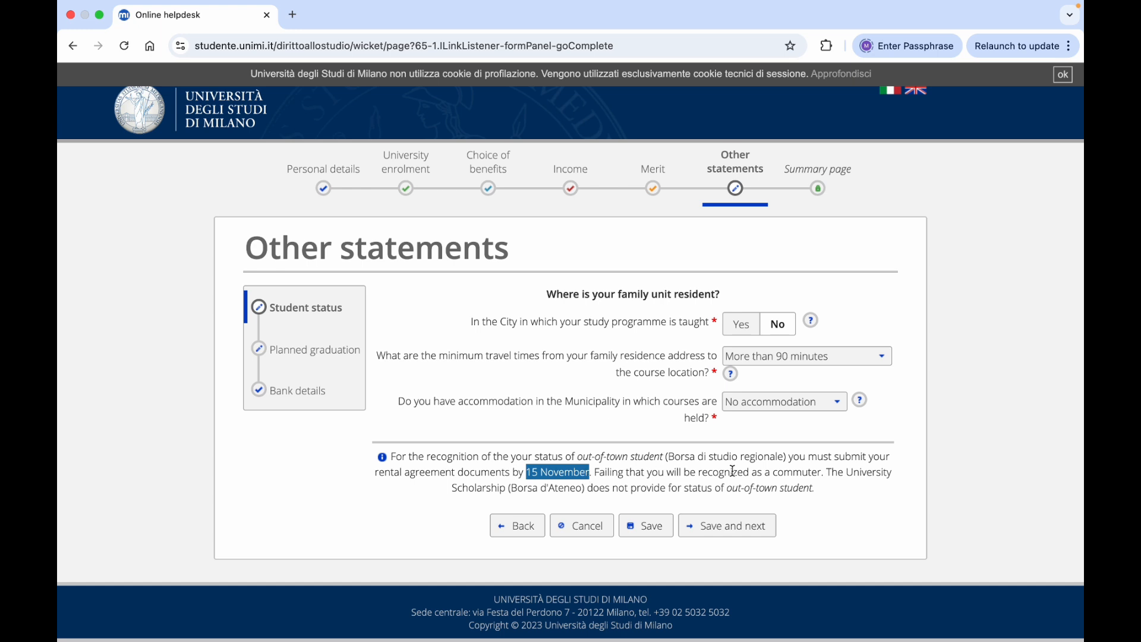
double_click(789, 474)
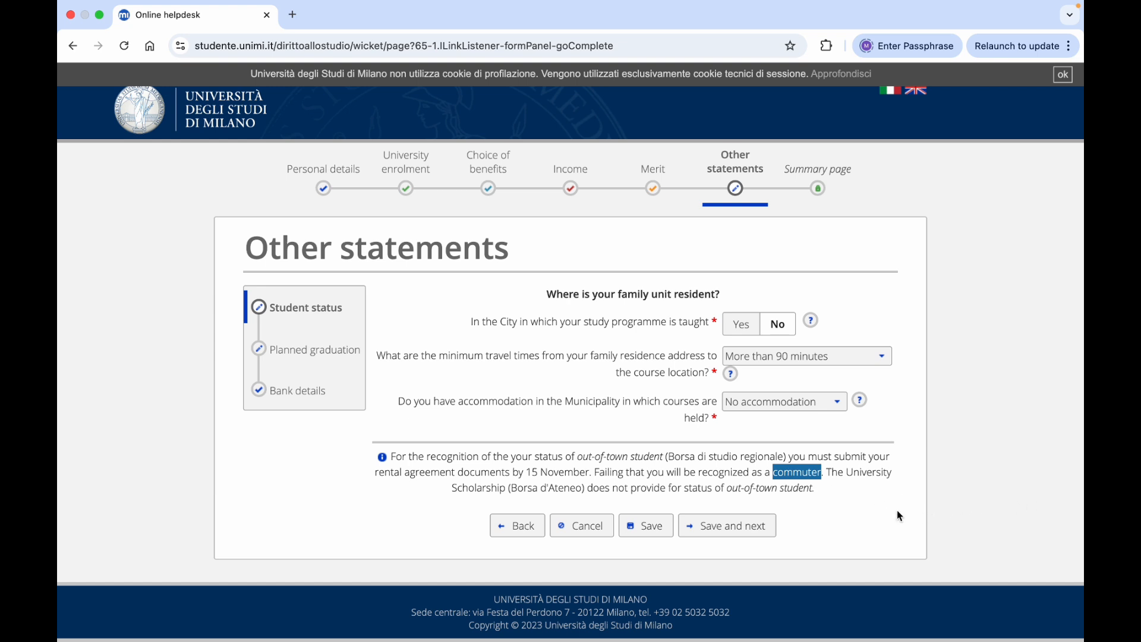
left_click(872, 510)
left_click(763, 528)
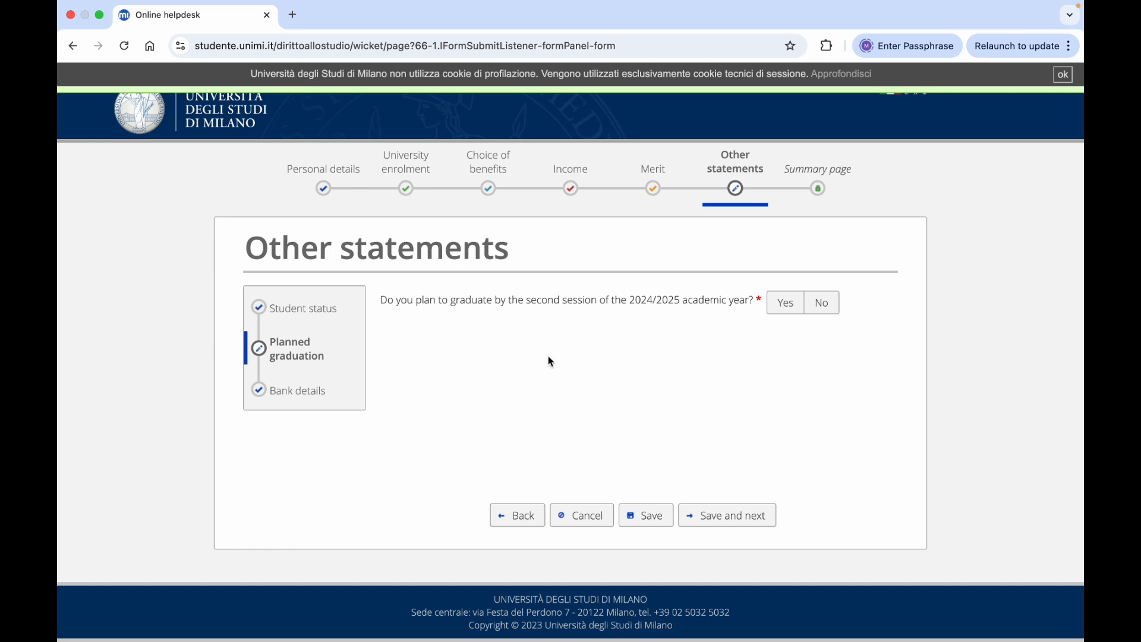
Set the graduation-by-second-2024/2025-session answer to No, after briefly switching it to Yes
left_click(821, 305)
left_click(783, 312)
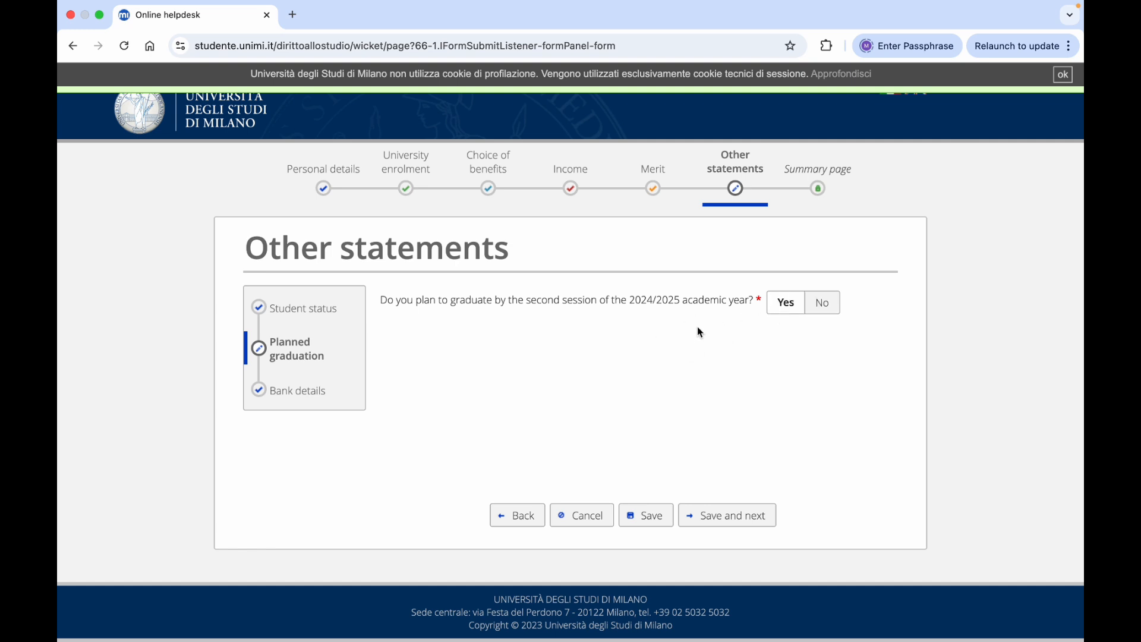
left_click(821, 305)
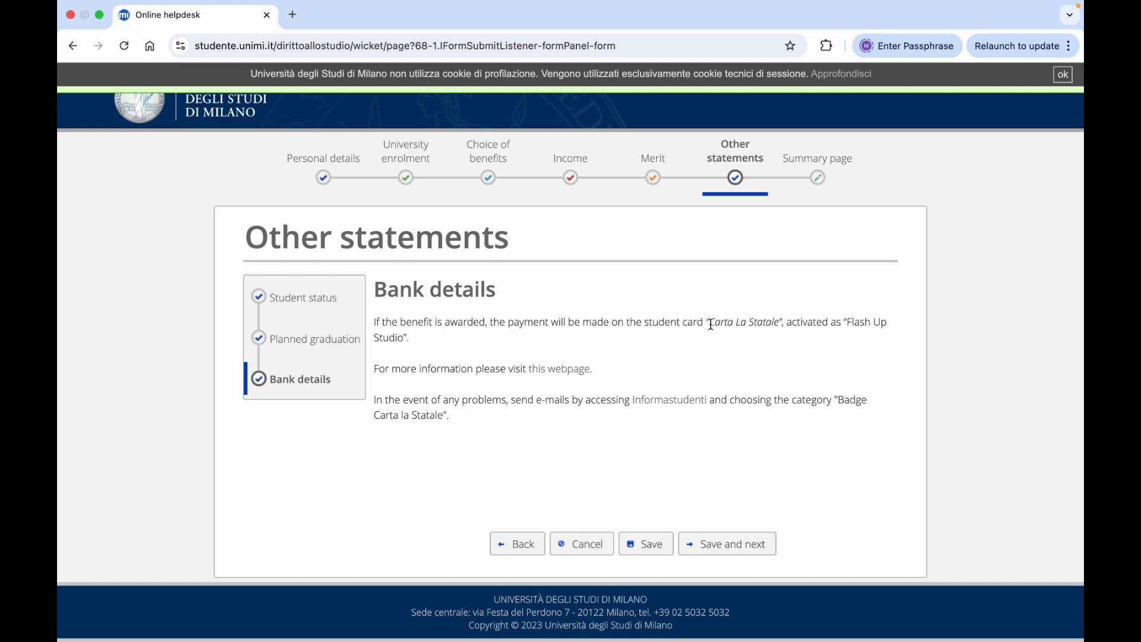
Review the Carta La Statale payment note and save Bank details to reach the summary
left_click_drag(711, 324, 778, 326)
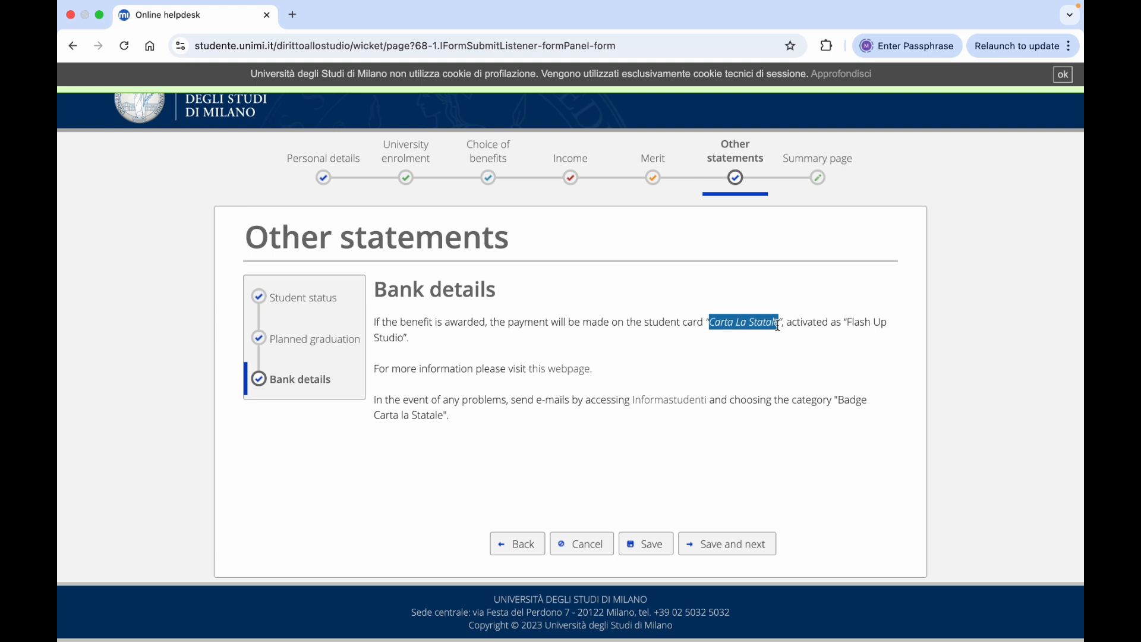
left_click(764, 354)
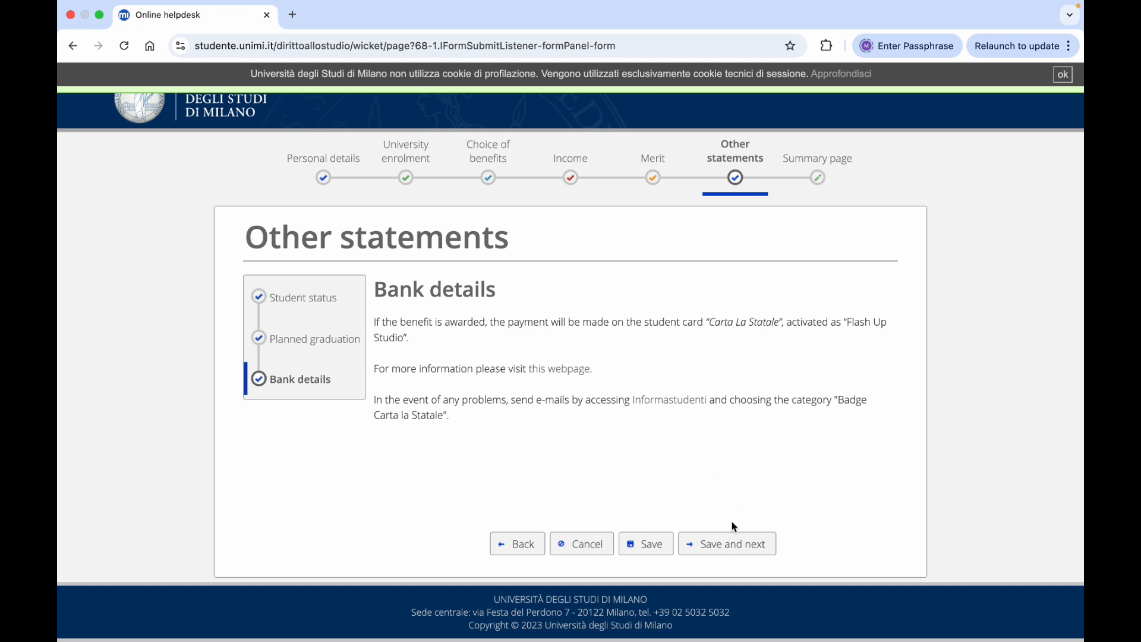
left_click(723, 547)
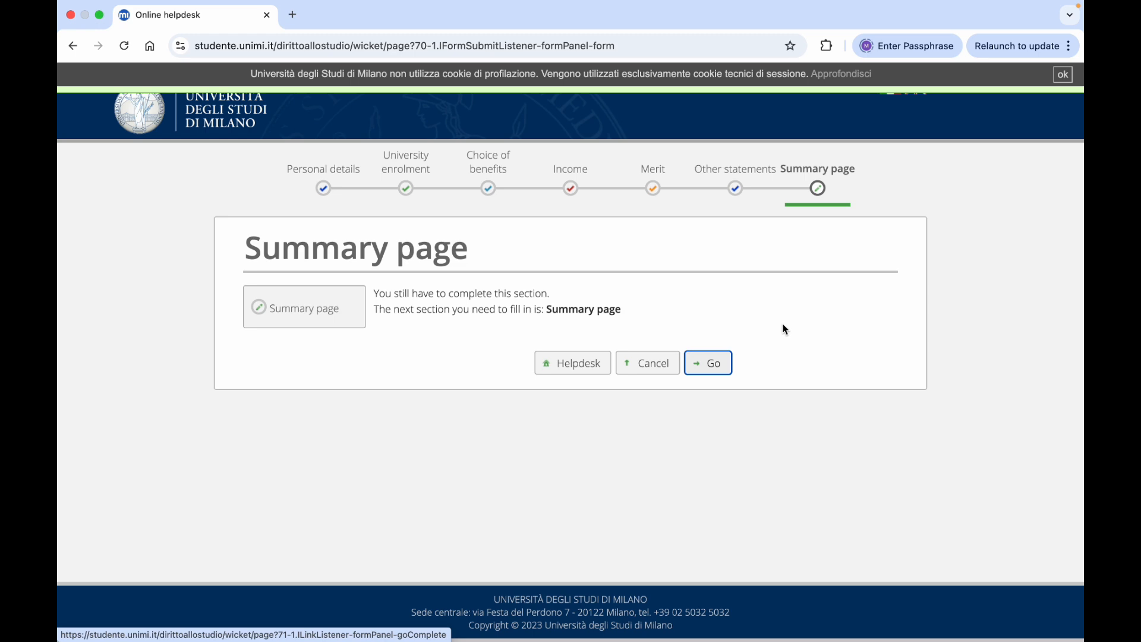
Review the summary with Personal details expanded, and accept the competition and data-processing declarations
left_click(708, 365)
scroll(815, 387, "down", 5)
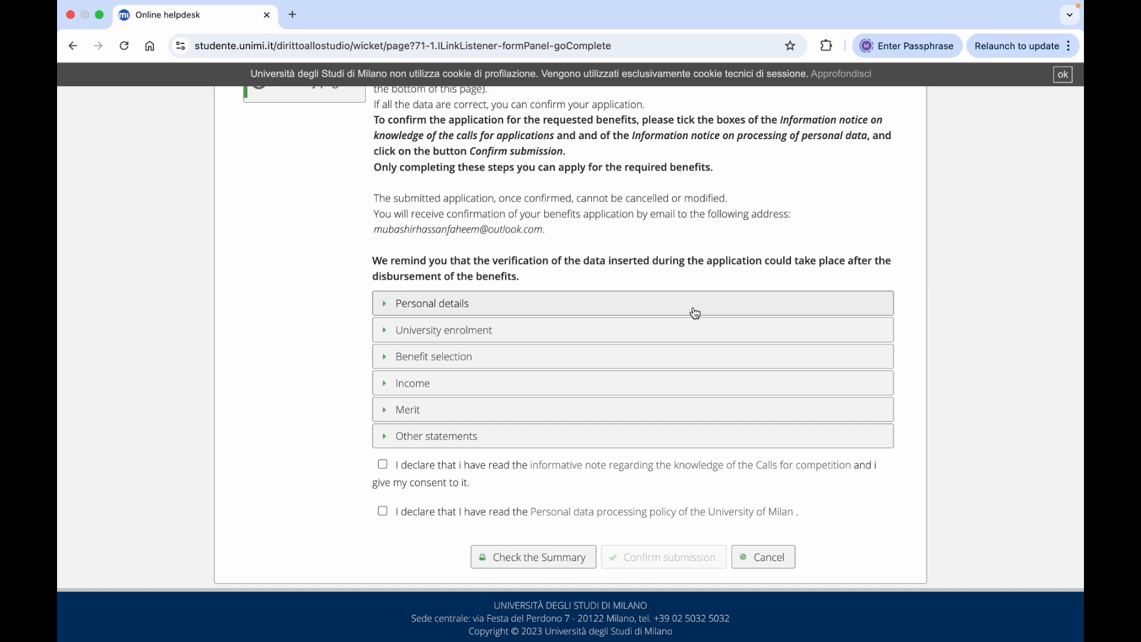
left_click(695, 313)
scroll(675, 368, "down", 10)
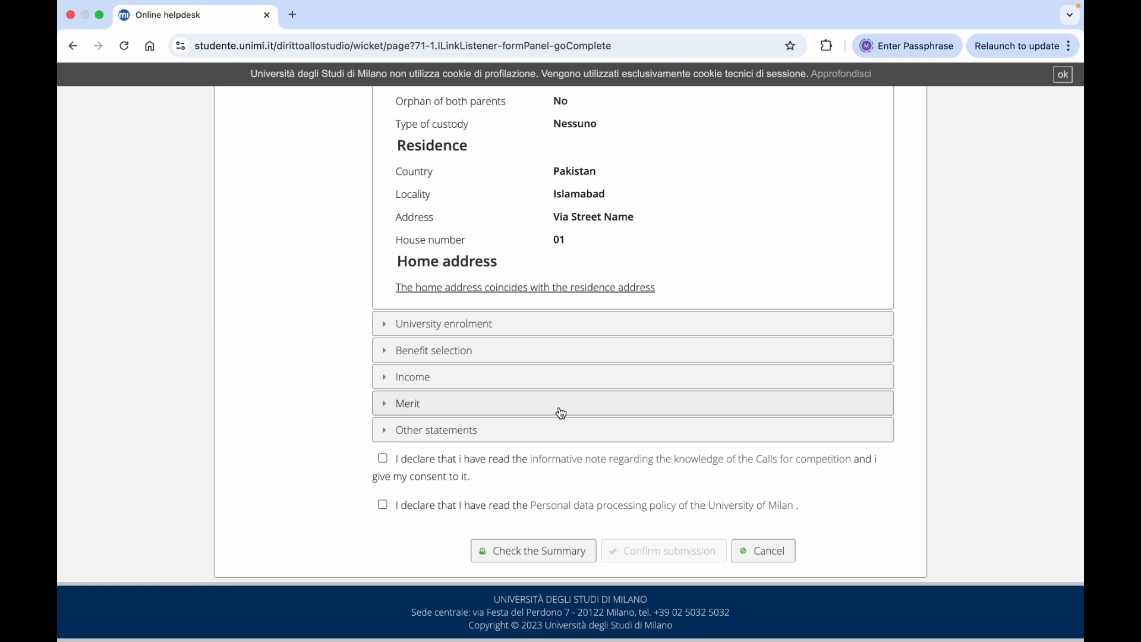
left_click(383, 460)
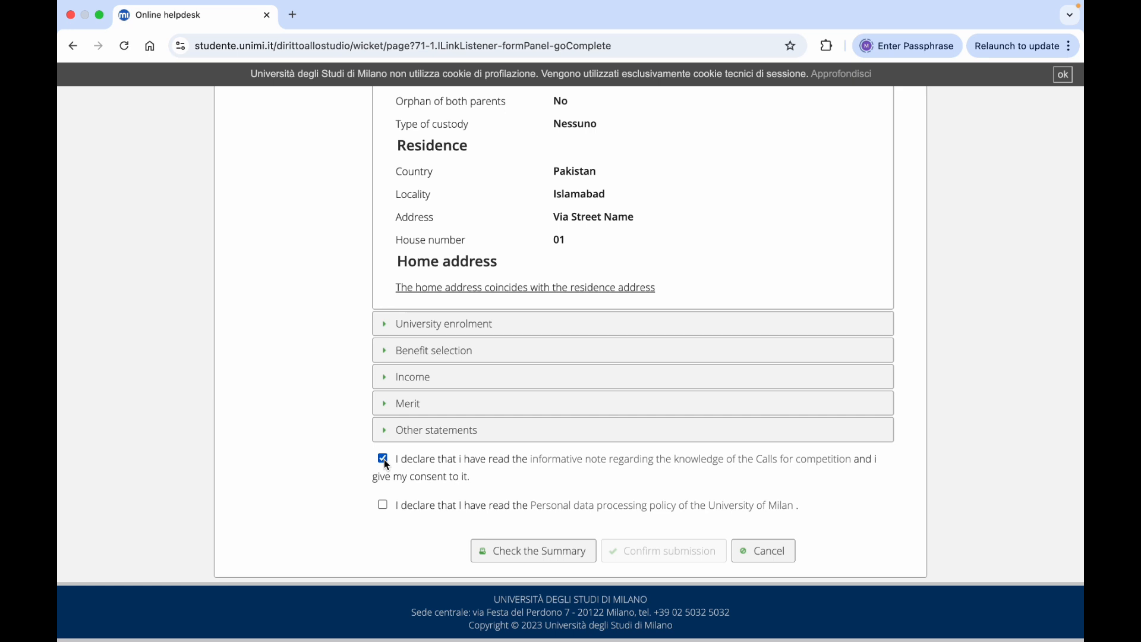
left_click(383, 504)
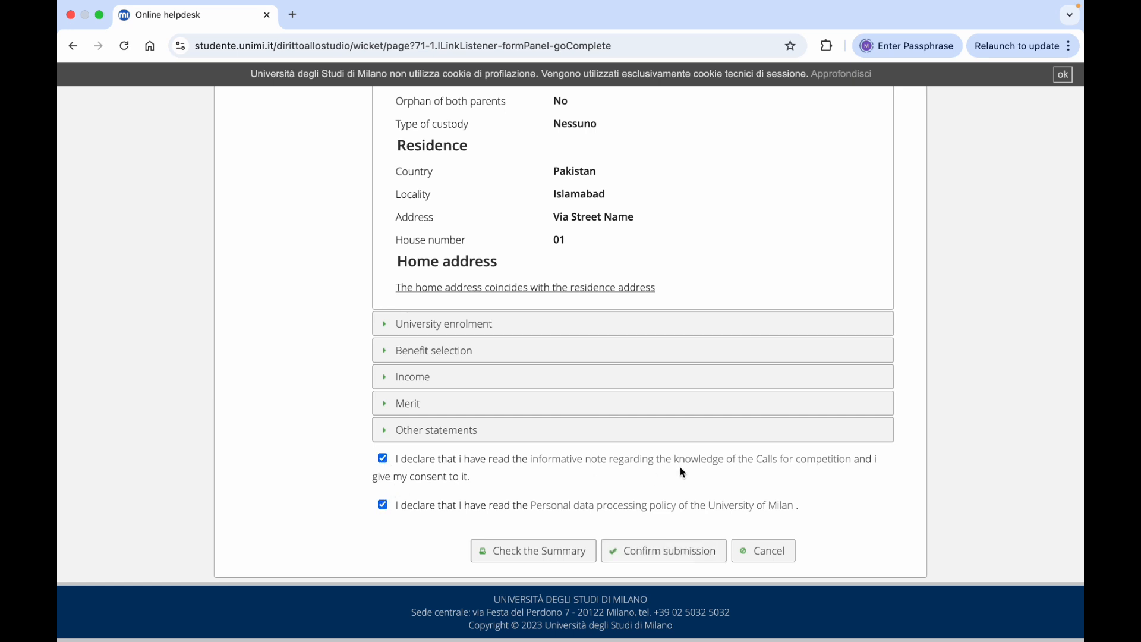